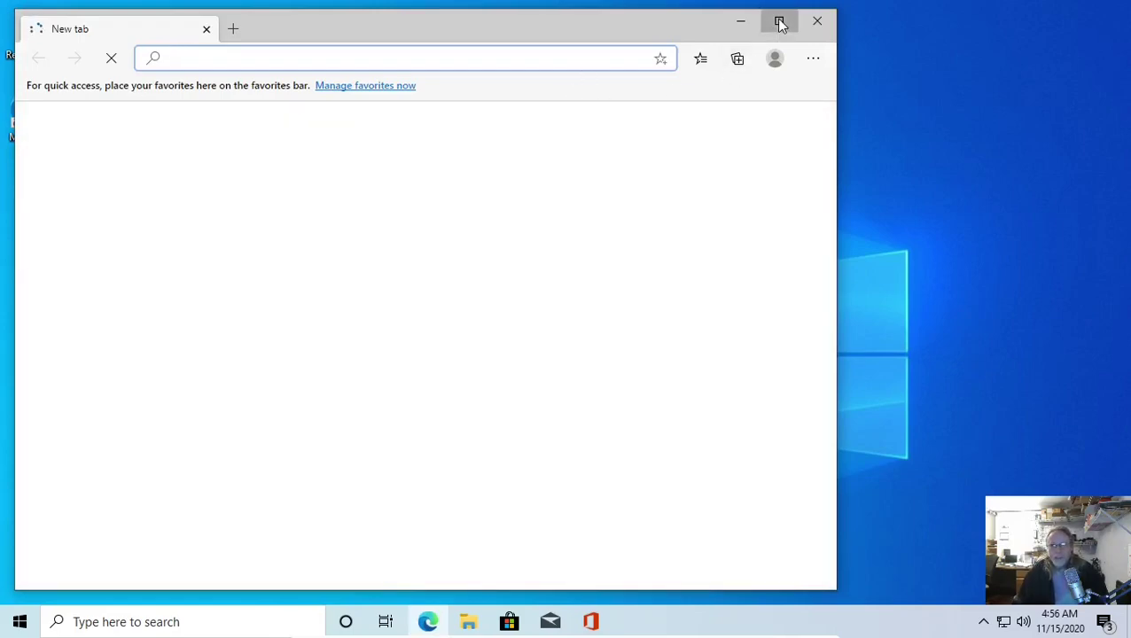
# Maximize the browser window and open the website inkscape.org
pyautogui.click(779, 20)
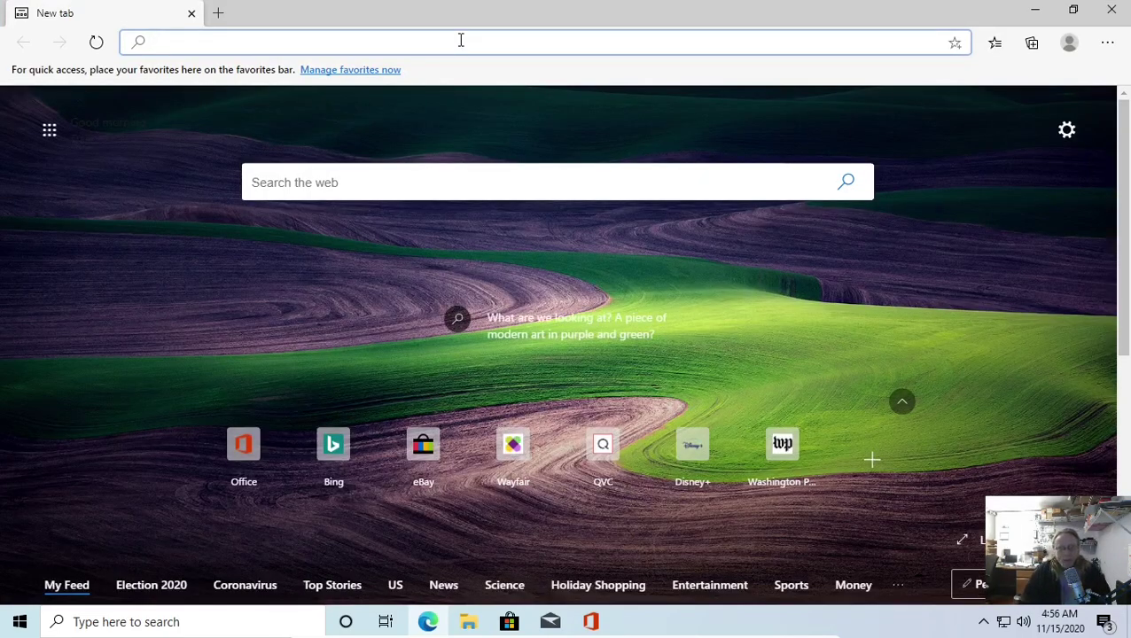
pyautogui.write('ink')
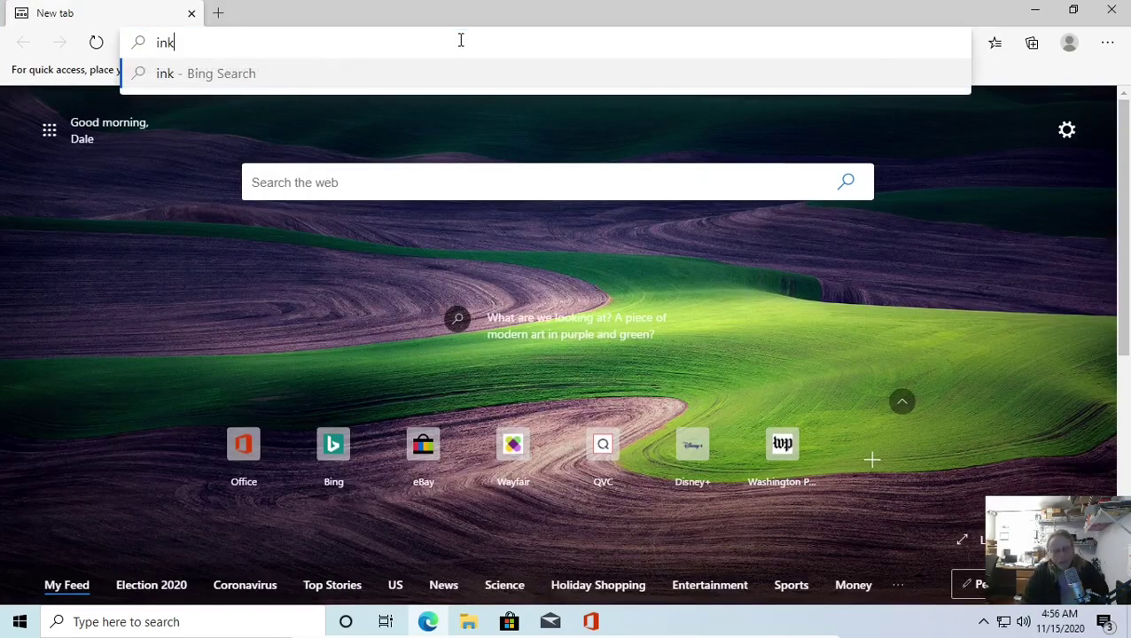
pyautogui.write('scape.org')
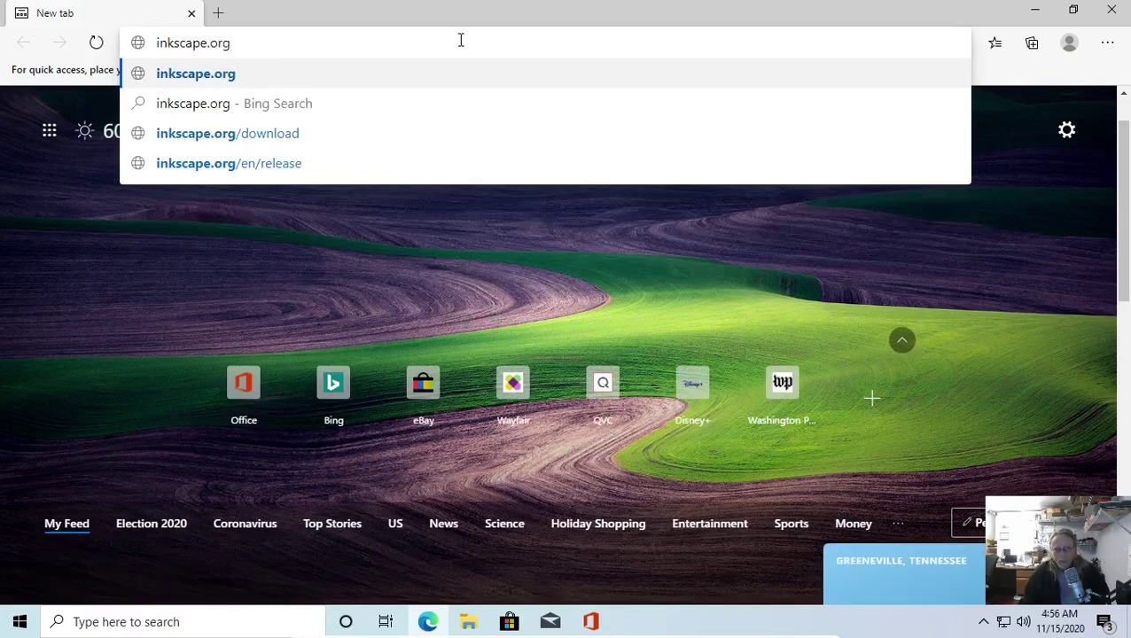
pyautogui.press('Return')
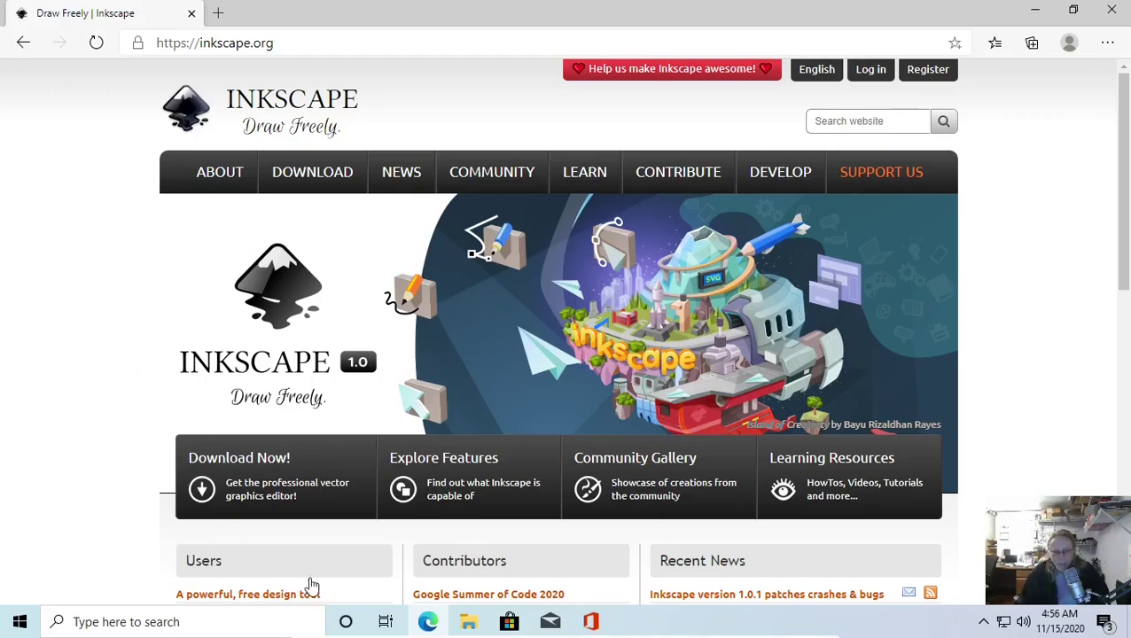
# Download the 64-bit Windows exe installer of the current Inkscape version, 1.0.1
pyautogui.moveTo(349, 182)
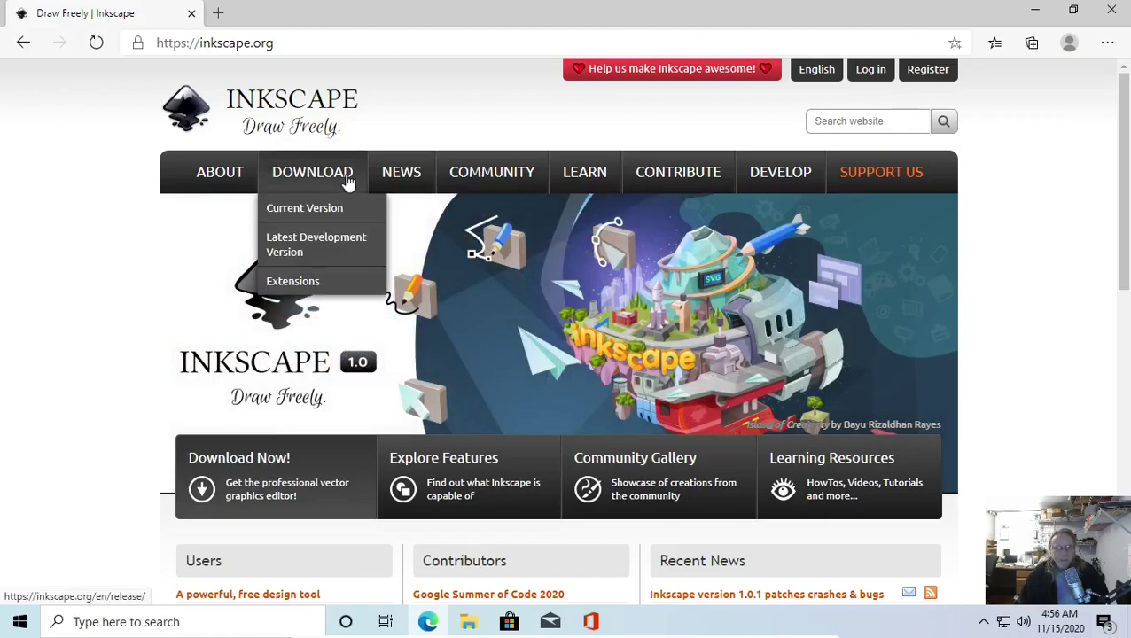
pyautogui.click(325, 213)
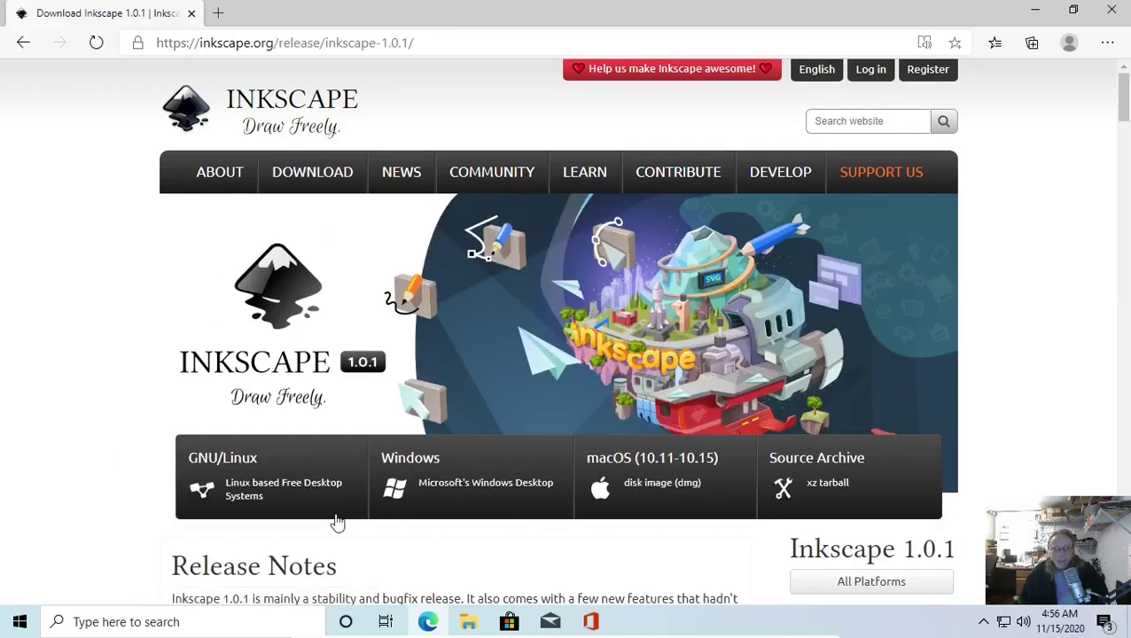
pyautogui.click(488, 473)
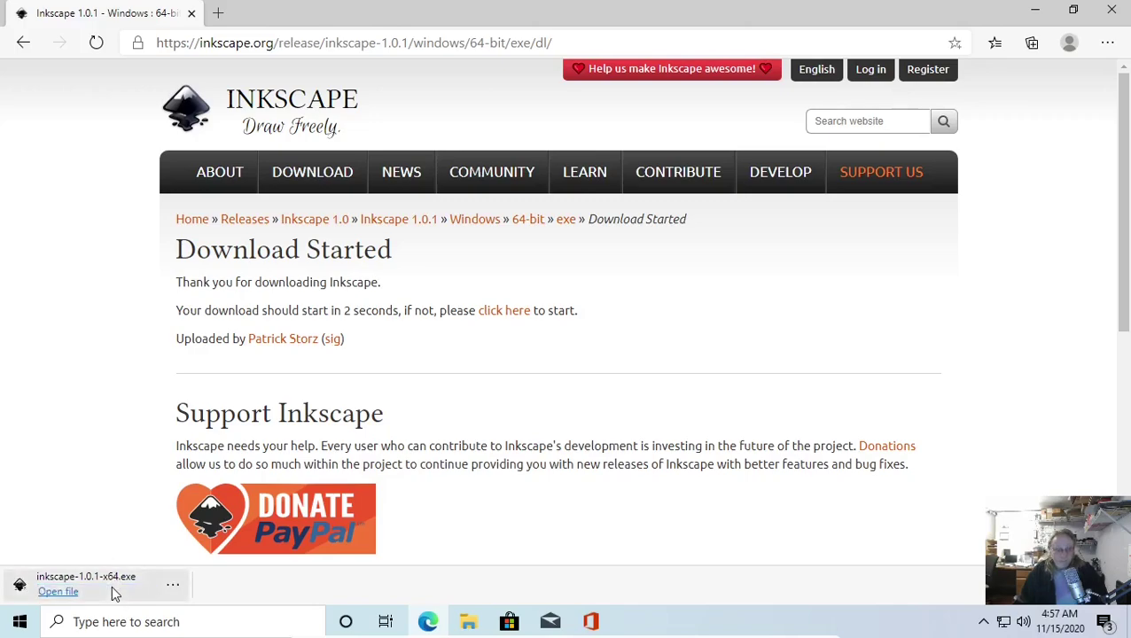
# Run the downloaded inkscape-1.0.1-x64.exe, allow it to make changes and accept the license agreement
pyautogui.click(59, 592)
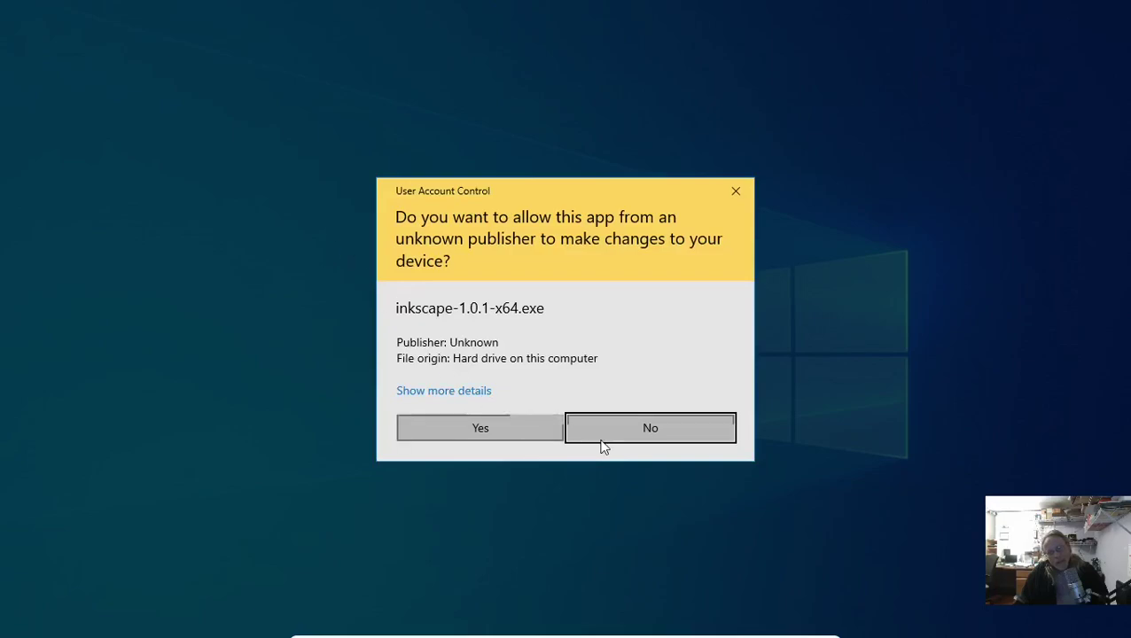
pyautogui.click(479, 429)
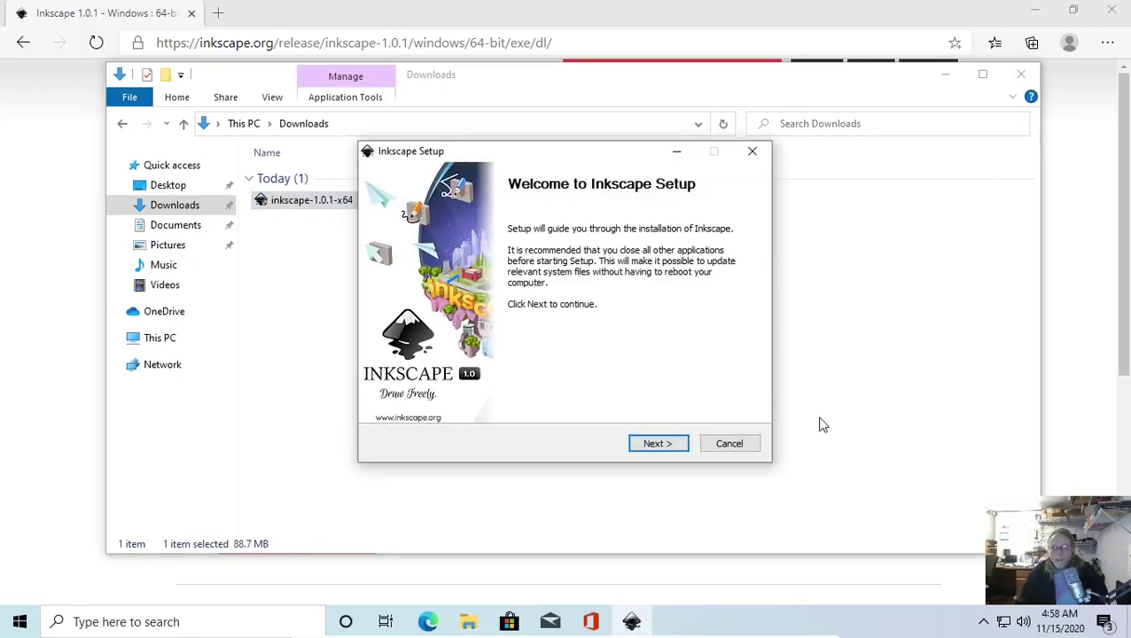
pyautogui.click(659, 445)
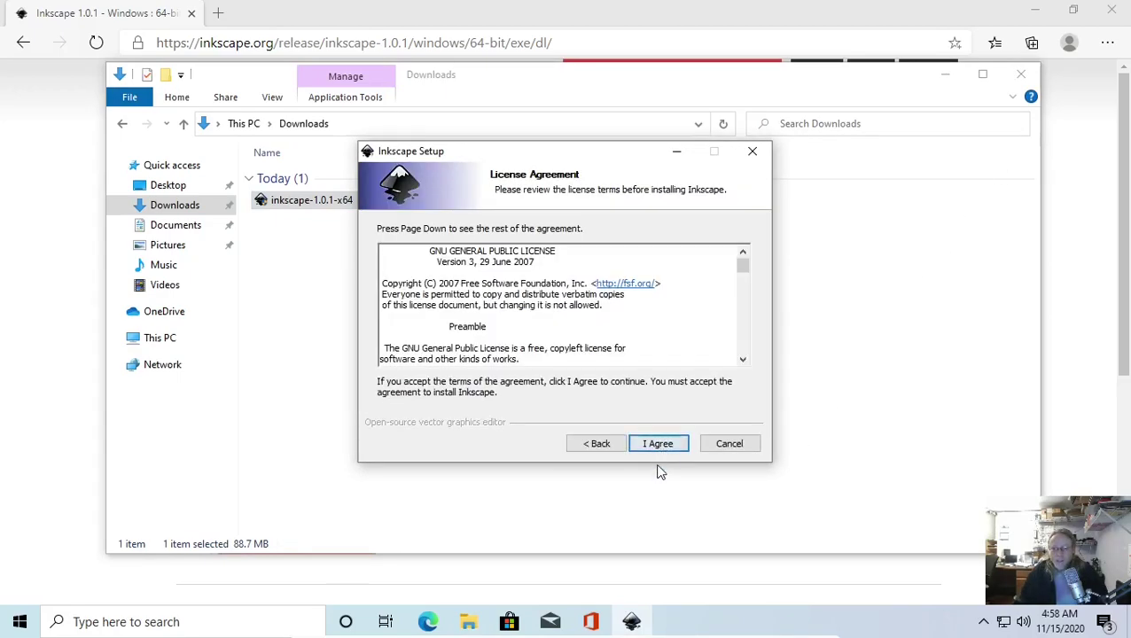
pyautogui.click(661, 445)
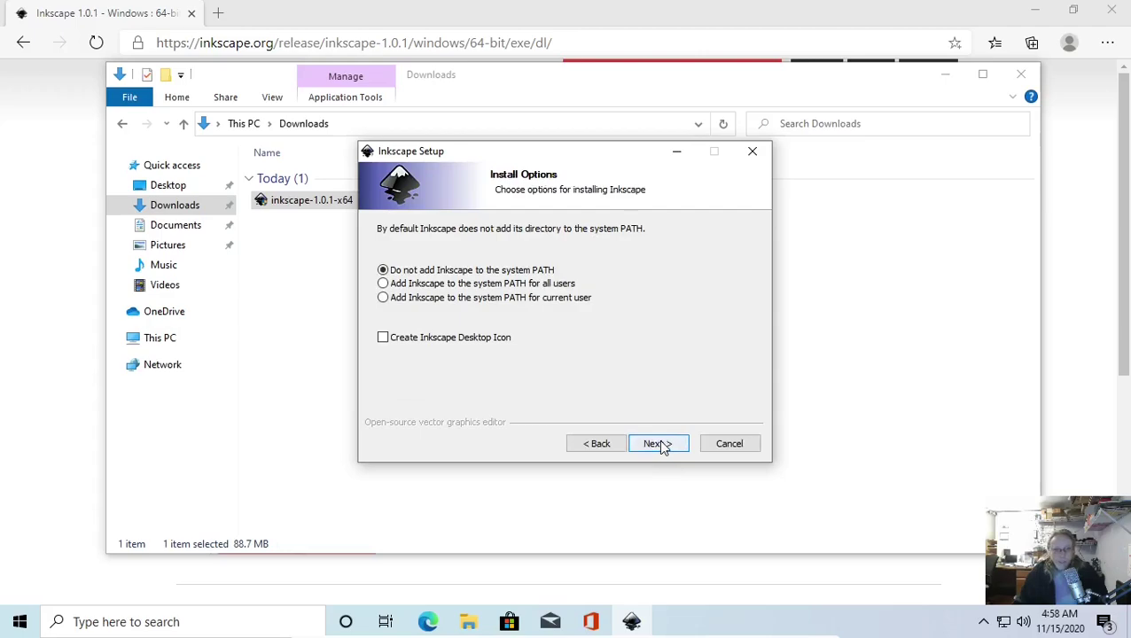
# Install Inkscape with a desktop icon, the default Start Menu folder and the Full set of components
pyautogui.click(423, 341)
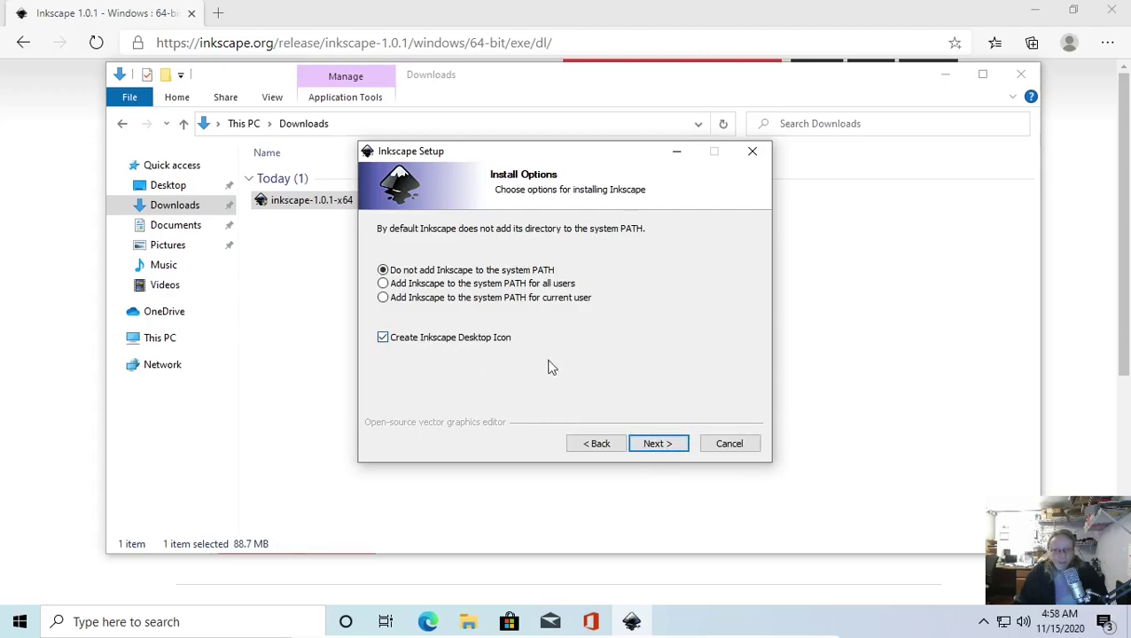
pyautogui.click(657, 446)
pyautogui.click(657, 445)
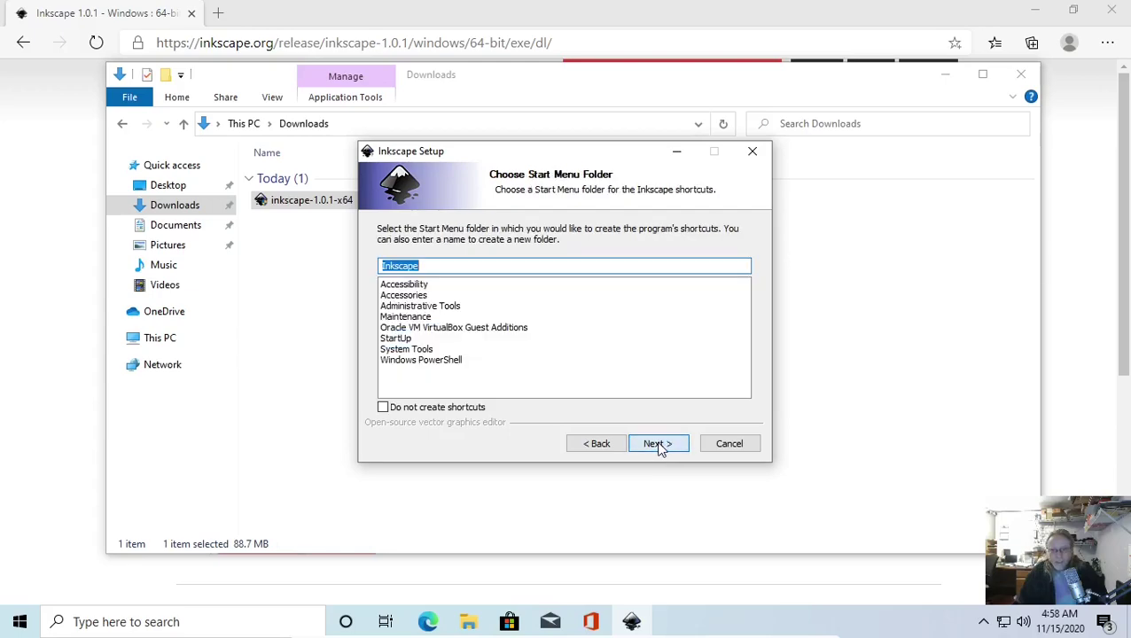
pyautogui.click(657, 445)
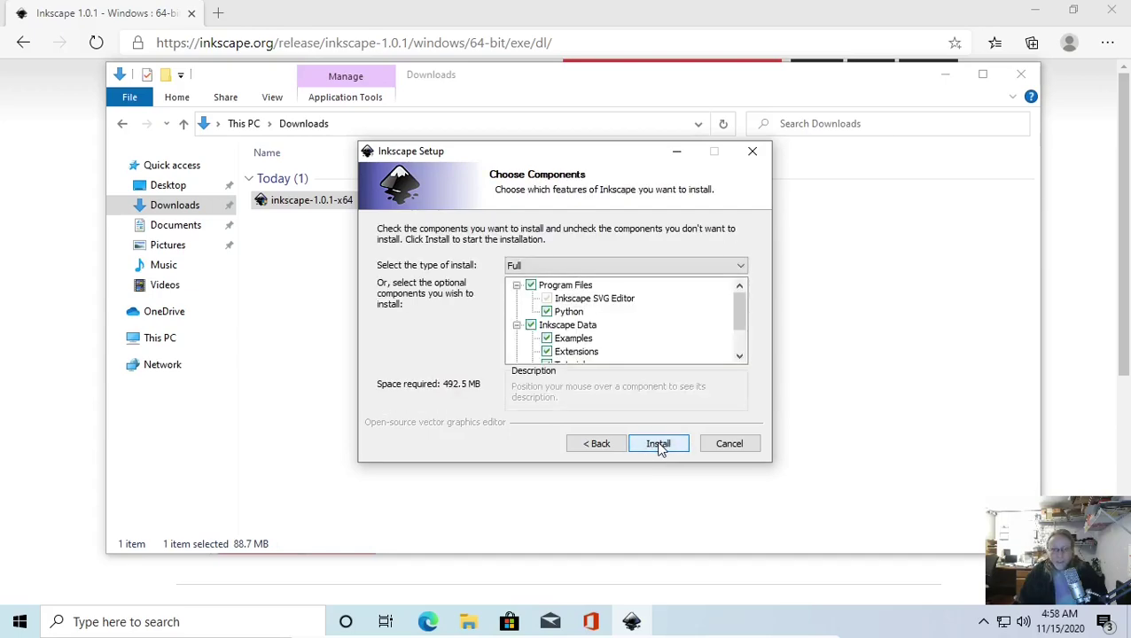
pyautogui.click(659, 445)
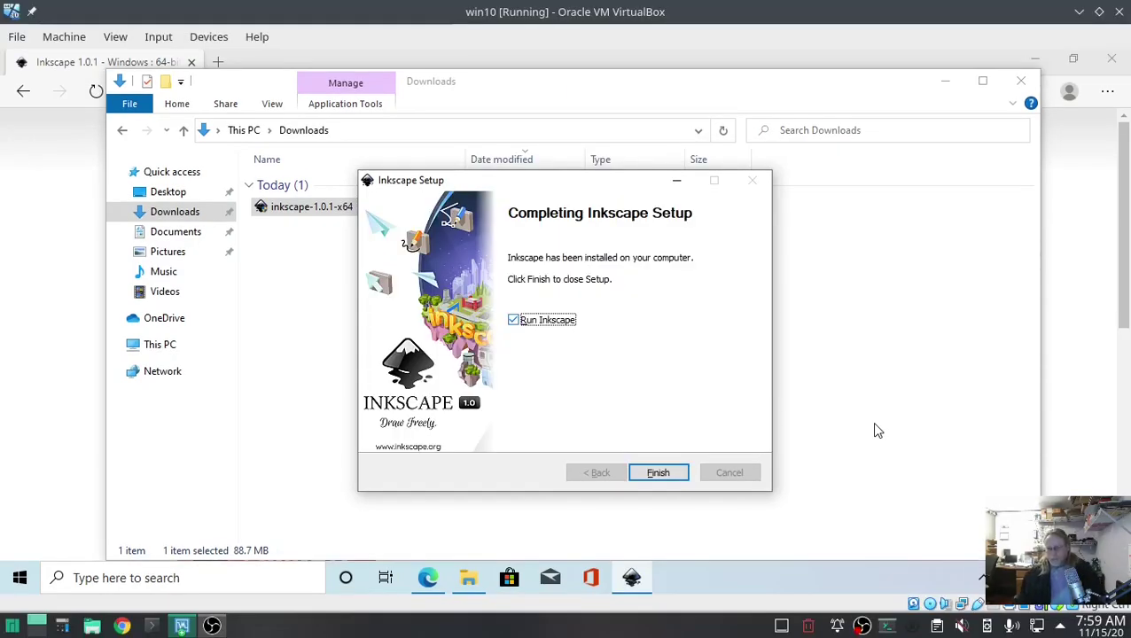
# Finish the Inkscape setup with Run Inkscape unchecked and close the Downloads folder window
pyautogui.press('Return')
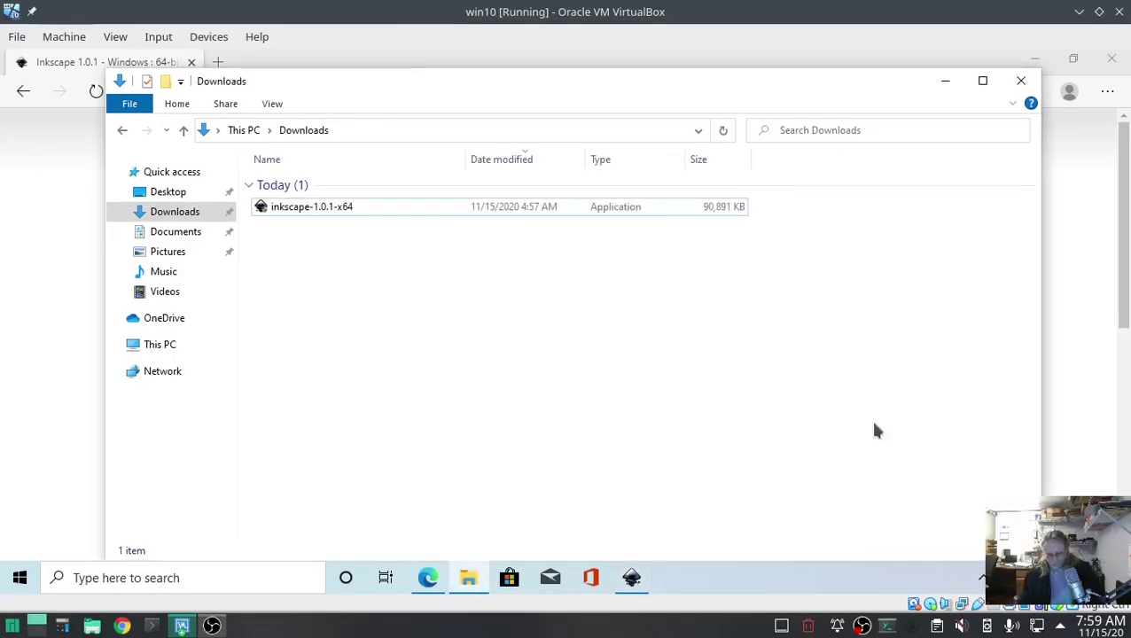
pyautogui.press('Control_R+f')
pyautogui.click(631, 621)
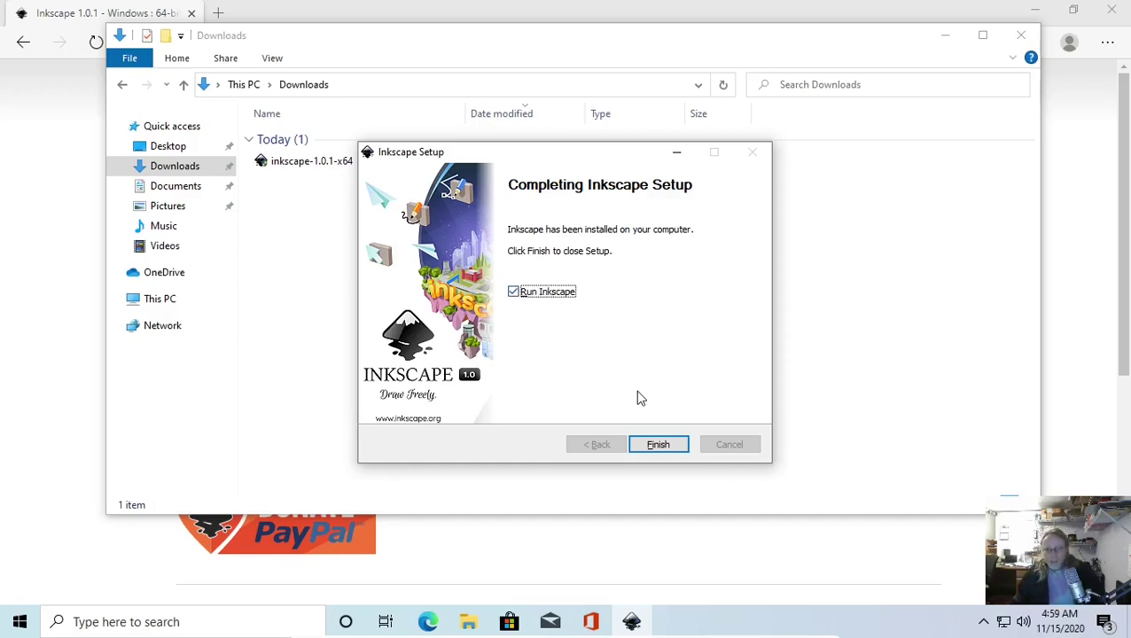
pyautogui.click(515, 298)
pyautogui.click(671, 441)
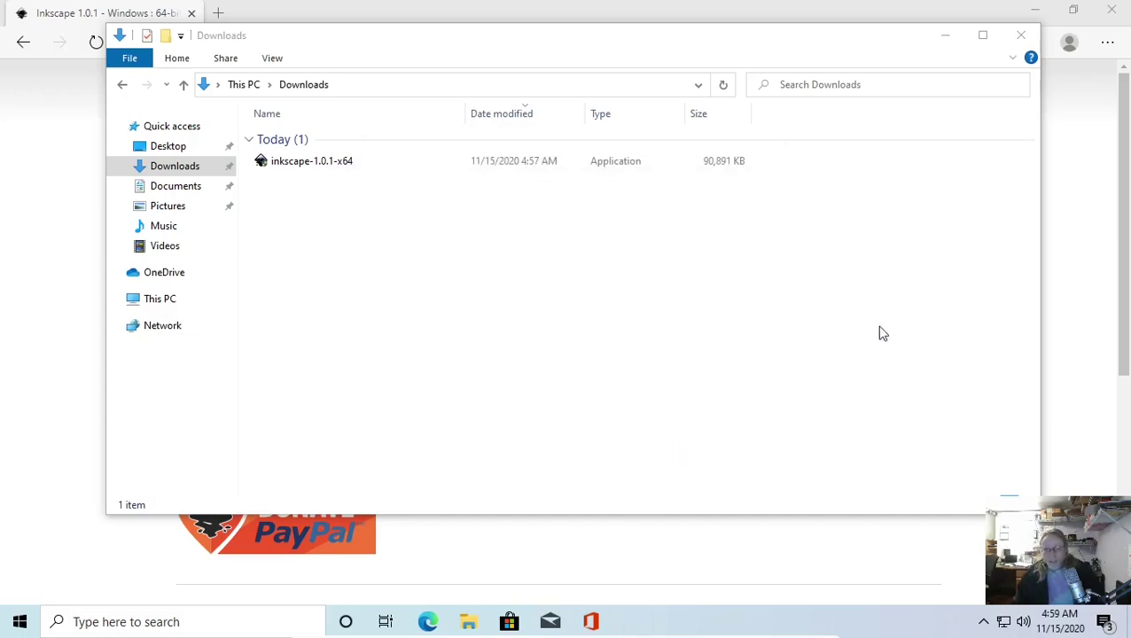
pyautogui.click(1021, 36)
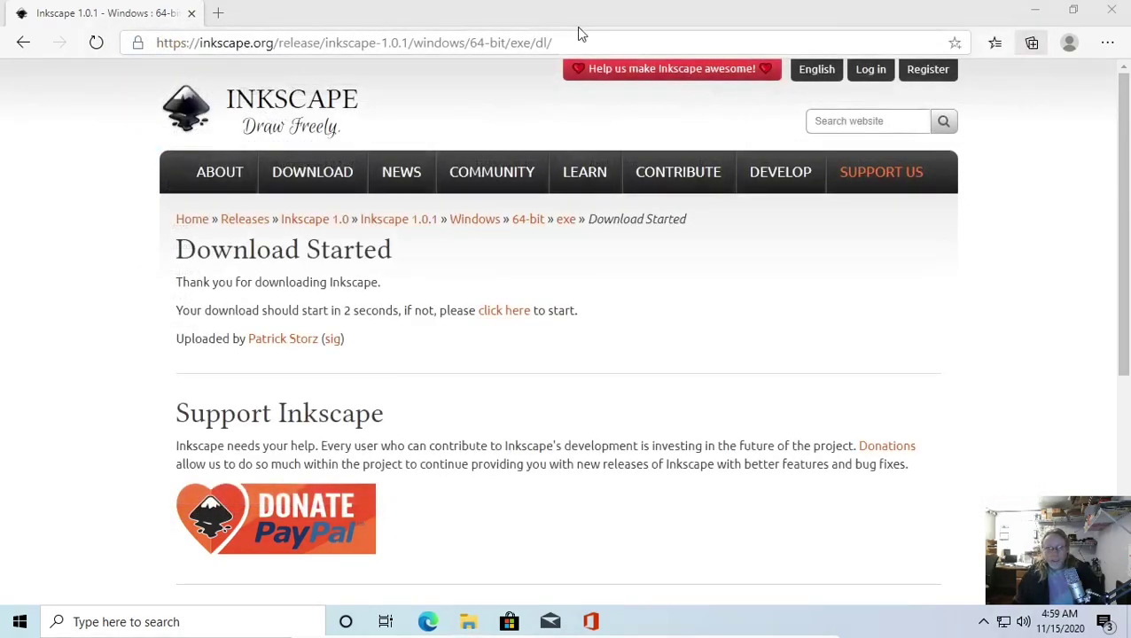
# Open the website inkstitch.org in the current browser tab
pyautogui.click(435, 43)
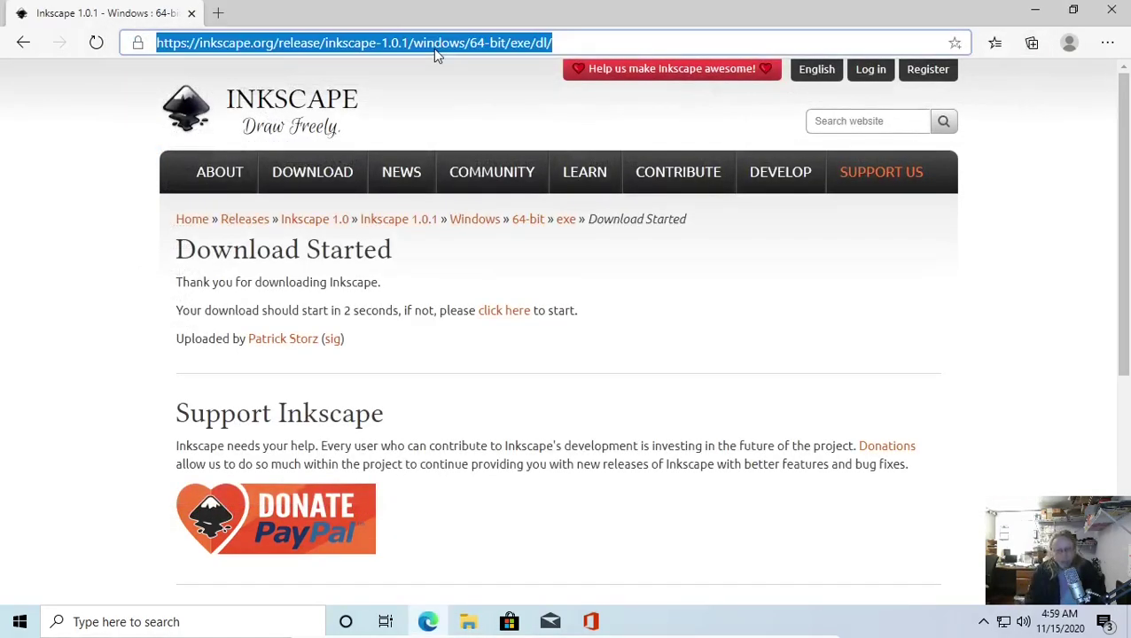
pyautogui.write('inkstitch.org')
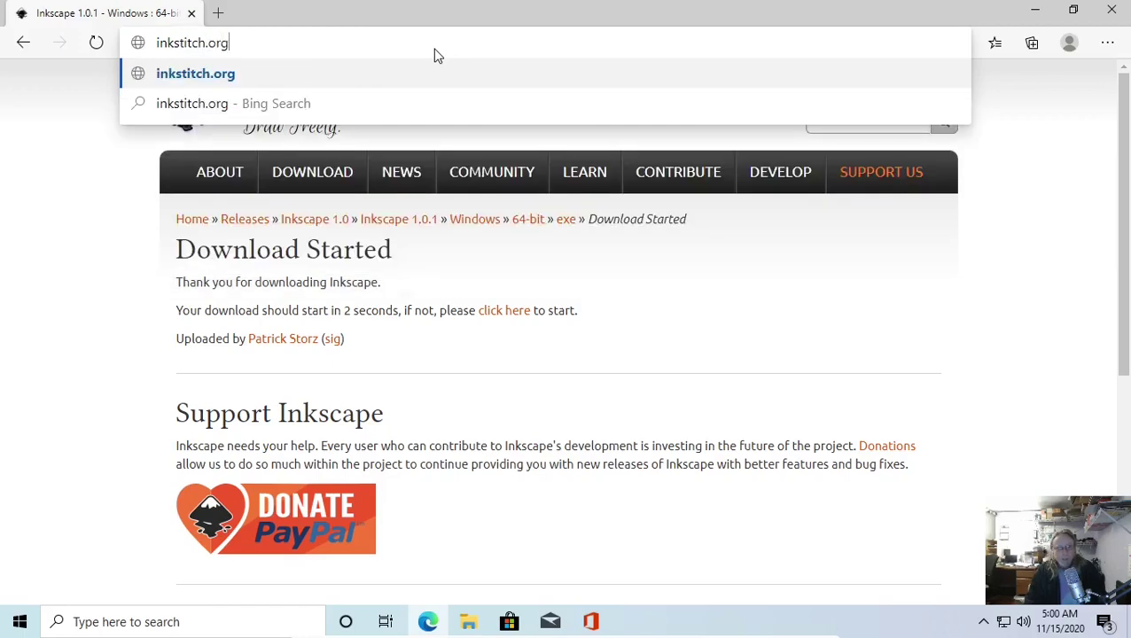
pyautogui.press('Return')
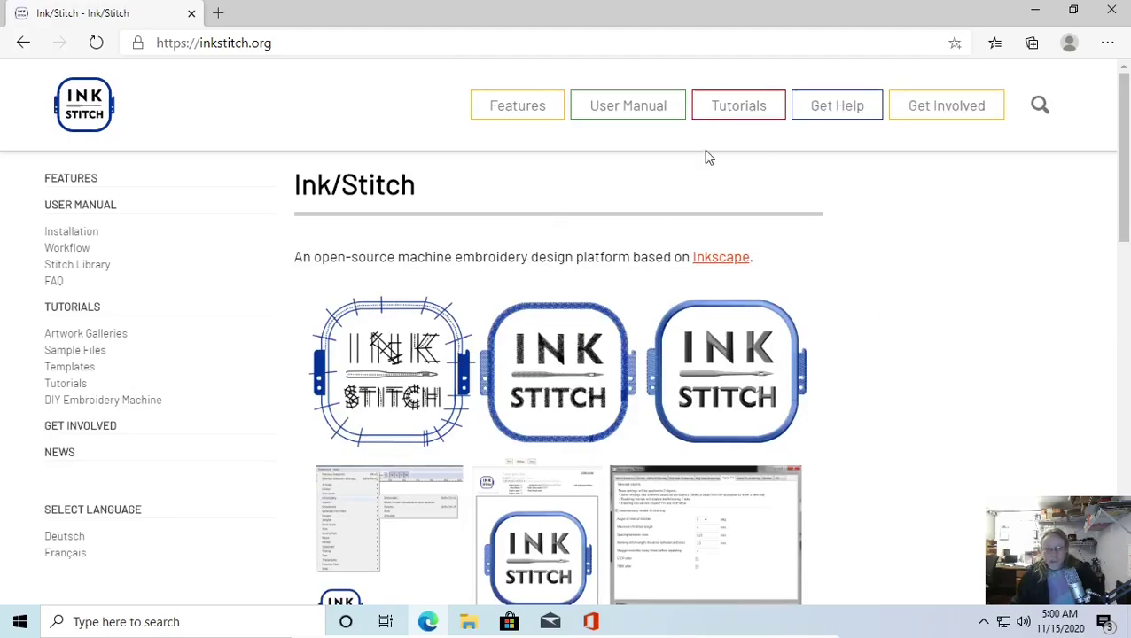
# Look through the Ink/Stitch installation page, including its video guide and download section
pyautogui.click(78, 233)
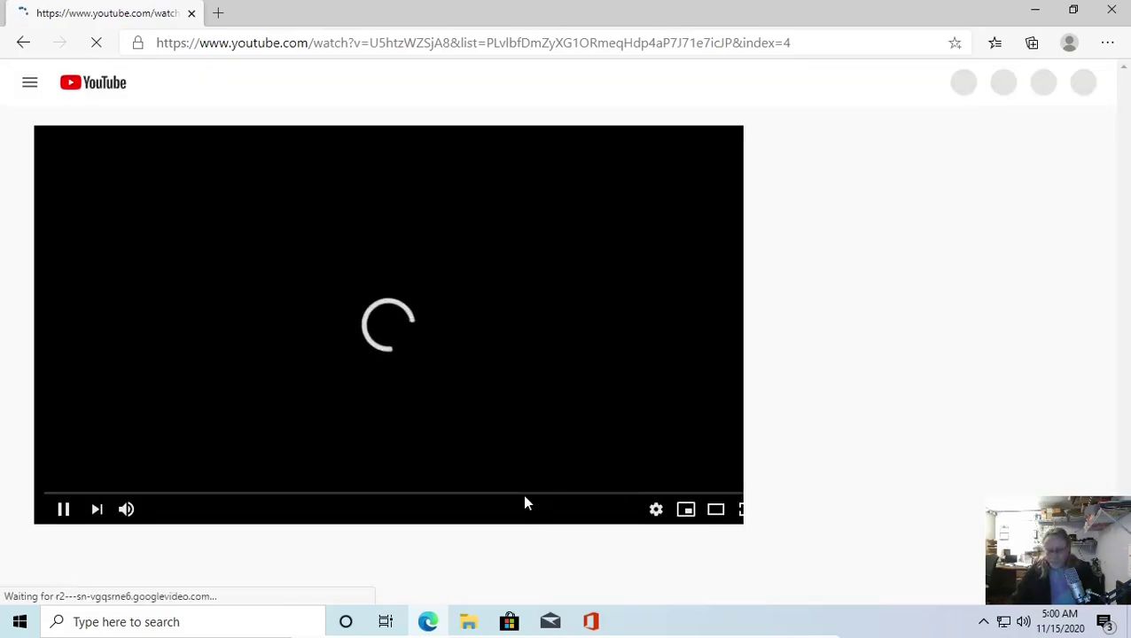
pyautogui.click(23, 43)
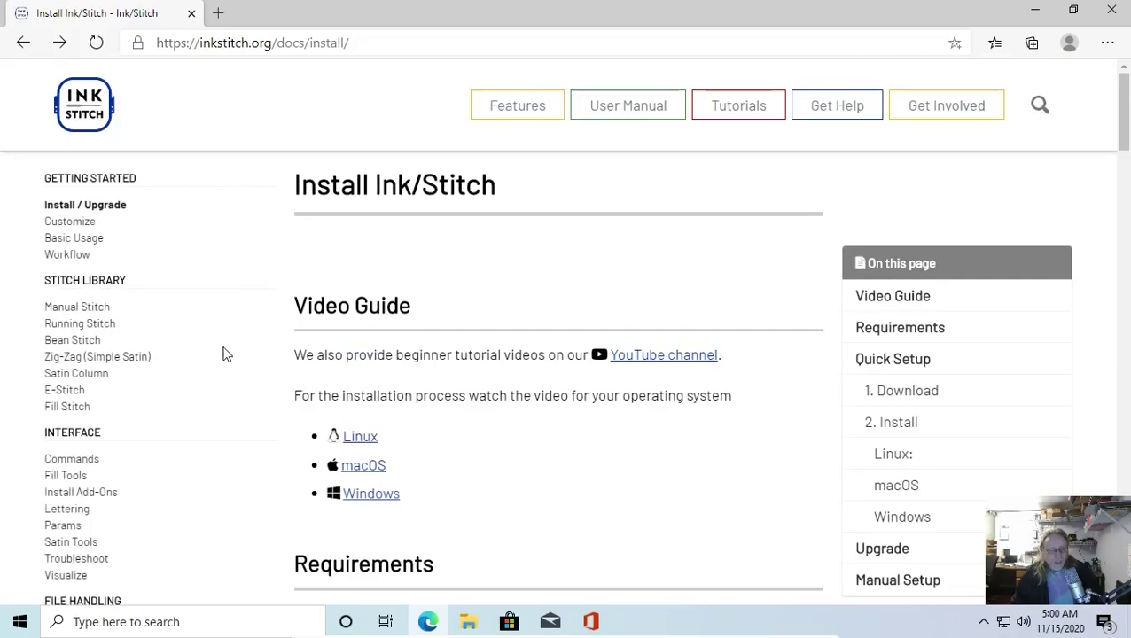
pyautogui.click(901, 391)
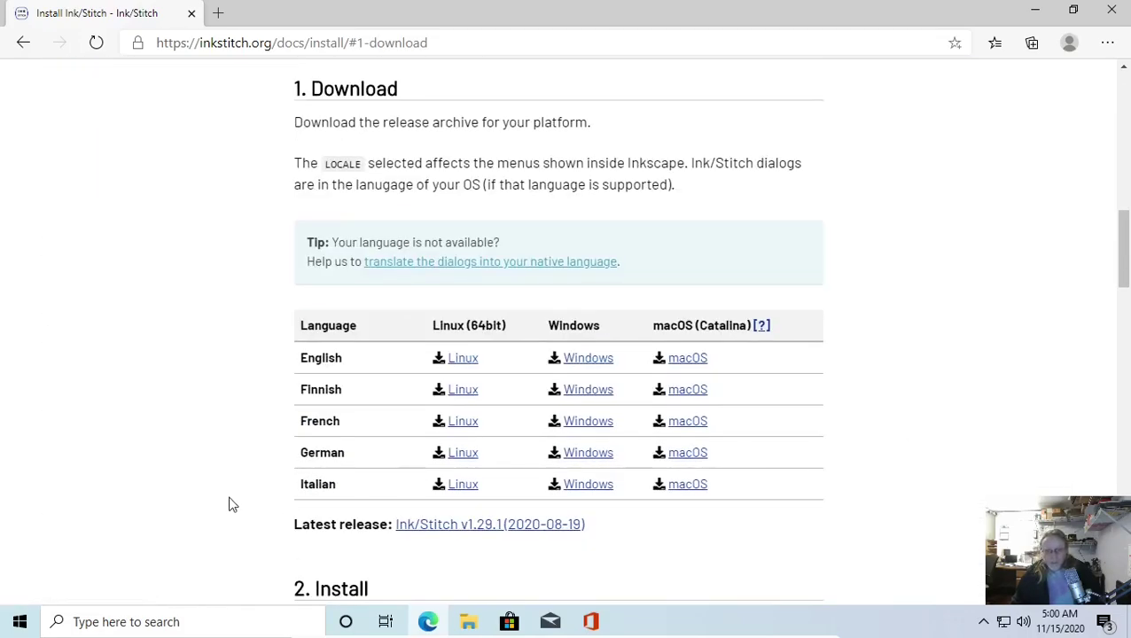
pyautogui.moveTo(1124, 246); pyautogui.dragTo(1124, 75)
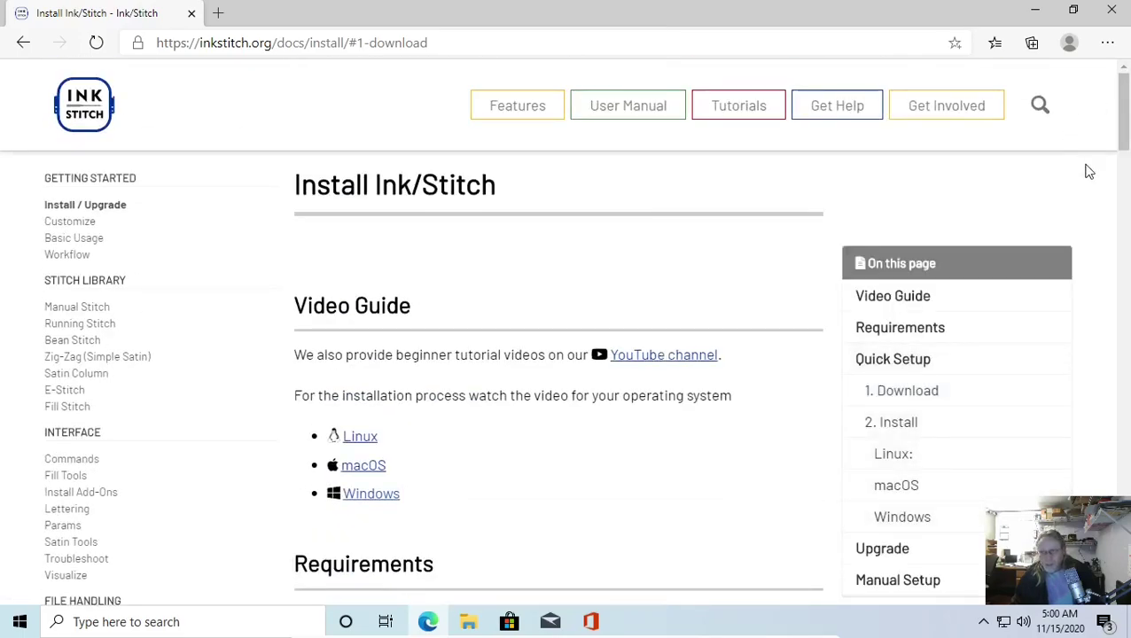
# Return to the Ink/Stitch home page and follow its download link to the v1.29.1 release on GitHub
pyautogui.click(89, 120)
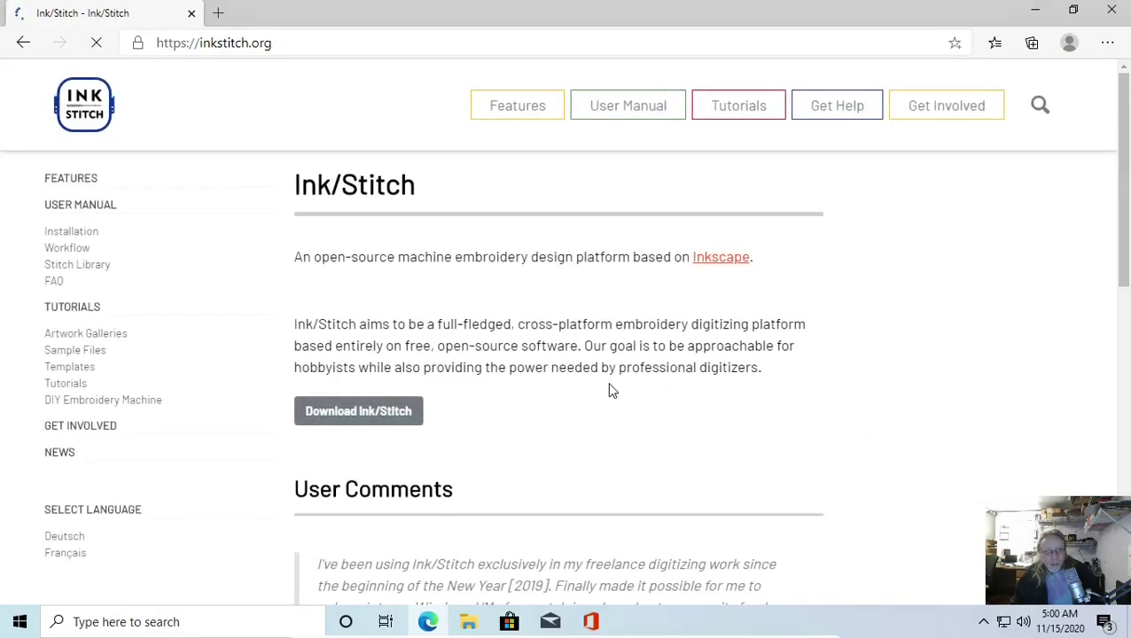
pyautogui.scroll(-5, 961, 384)
pyautogui.scroll(5, 925, 358)
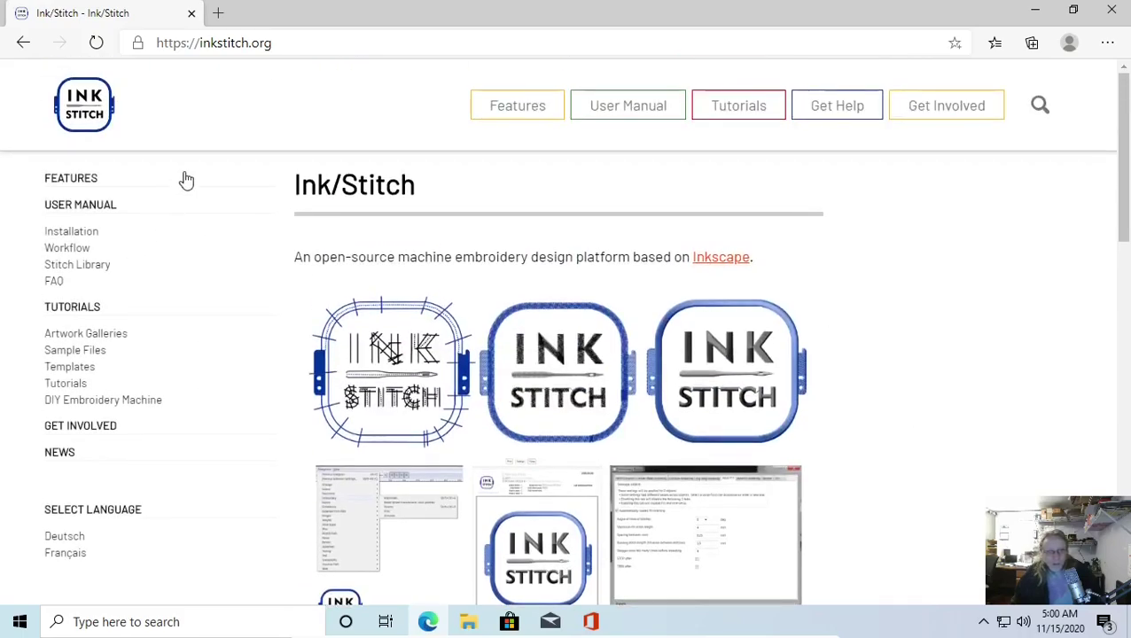
pyautogui.scroll(-4, 843, 415)
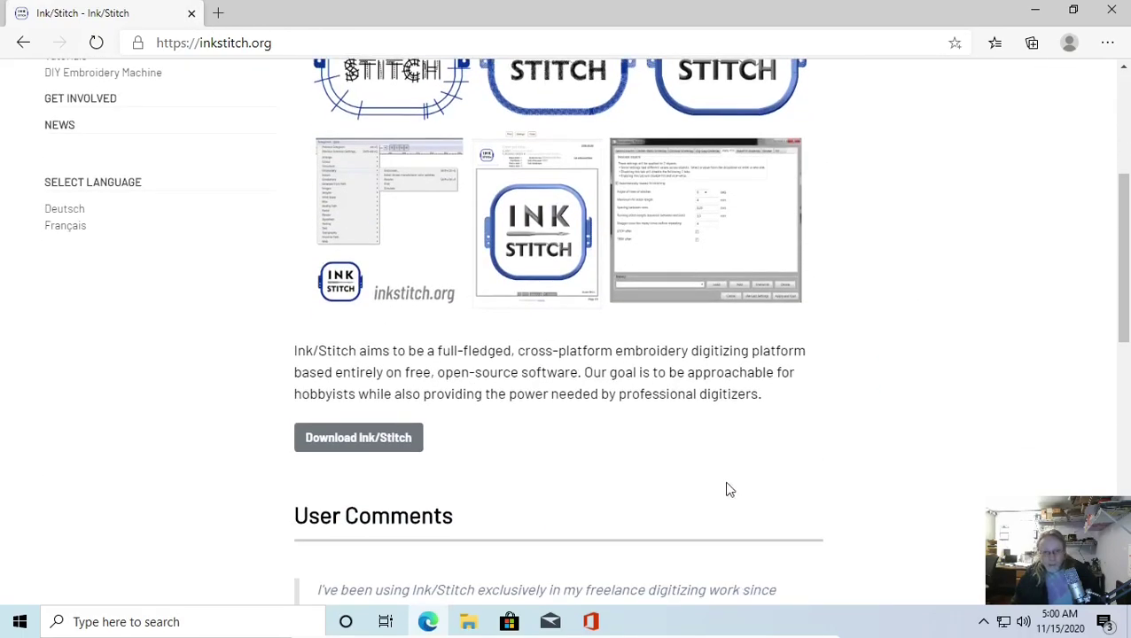
pyautogui.click(361, 446)
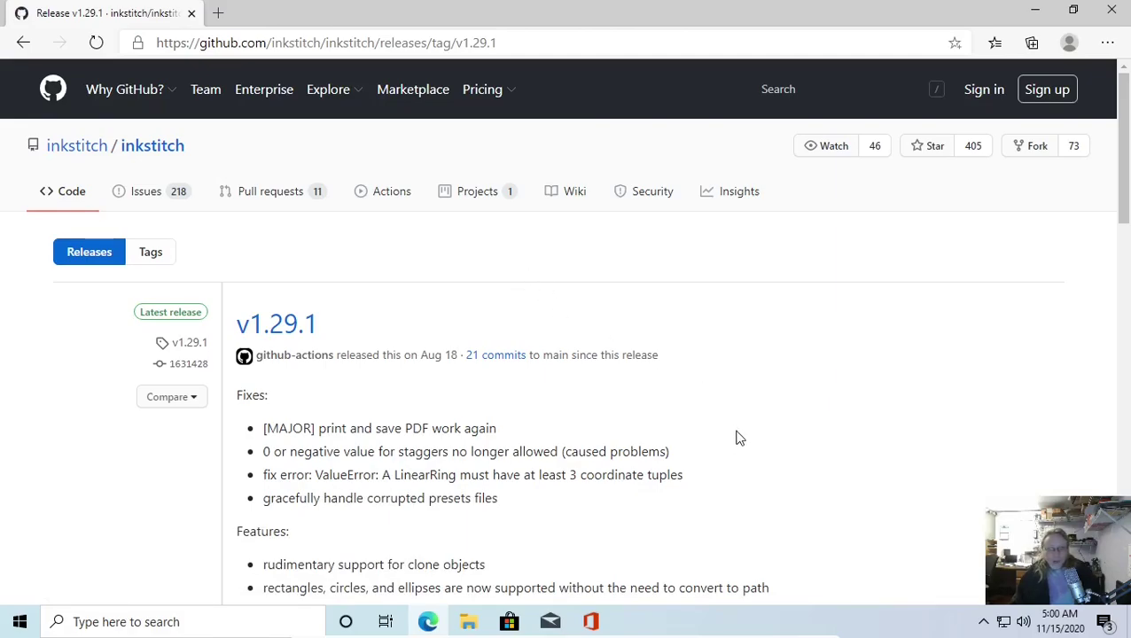
# Download inkstitch-v1.29.1-windows-en_US.zip from the release's assets
pyautogui.scroll(-5, 828, 419)
pyautogui.scroll(-10, 833, 416)
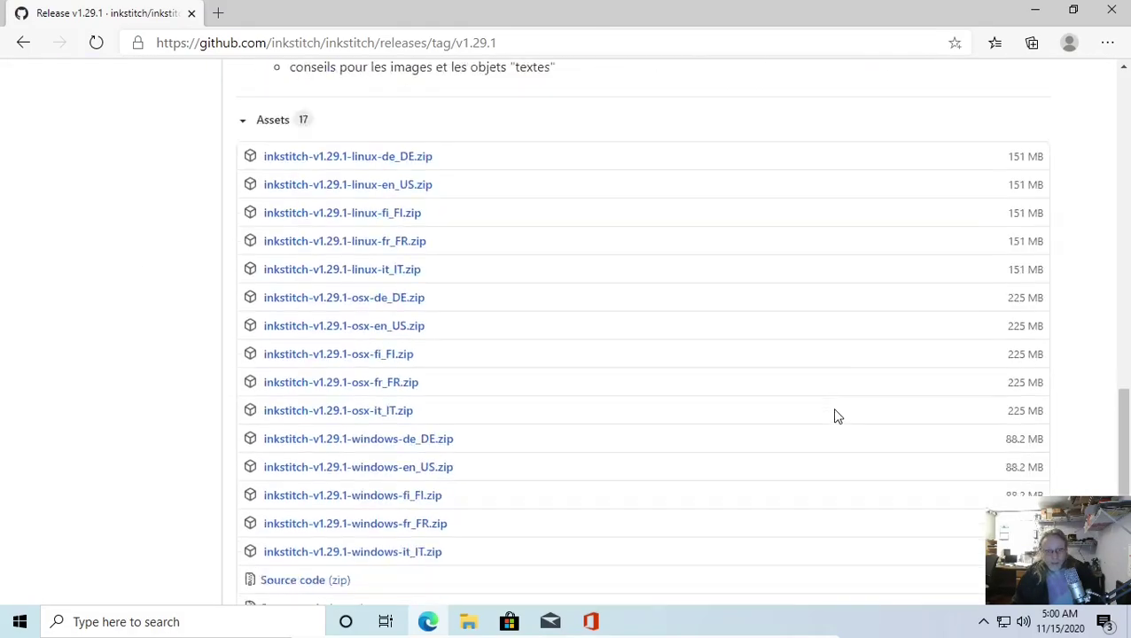
pyautogui.scroll(1, 837, 416)
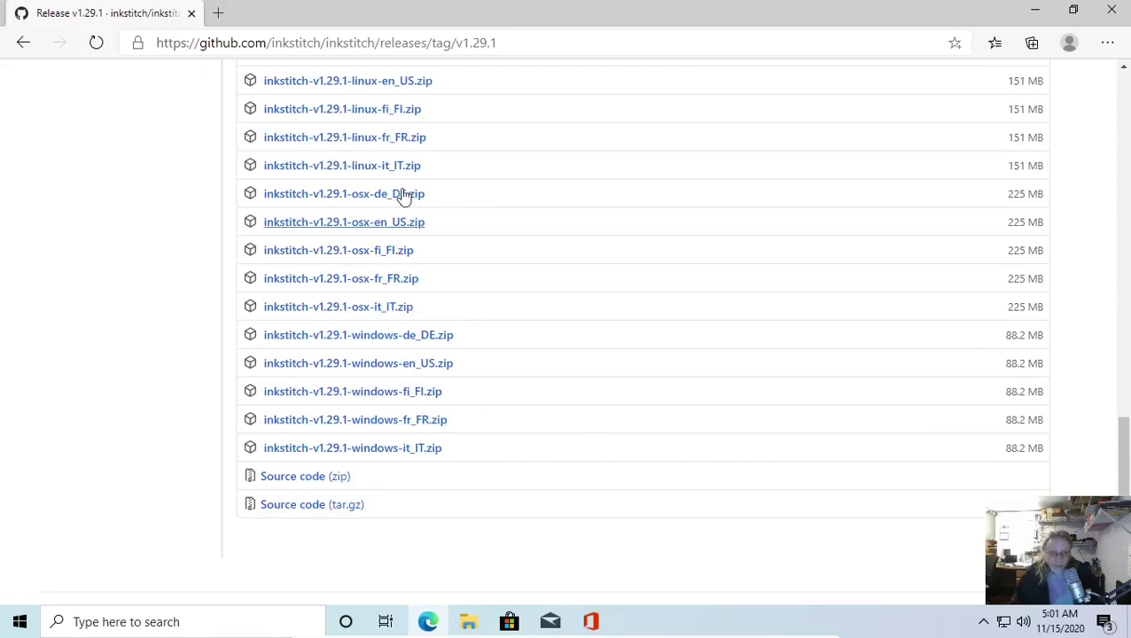
pyautogui.scroll(1, 585, 390)
pyautogui.scroll(1, 584, 392)
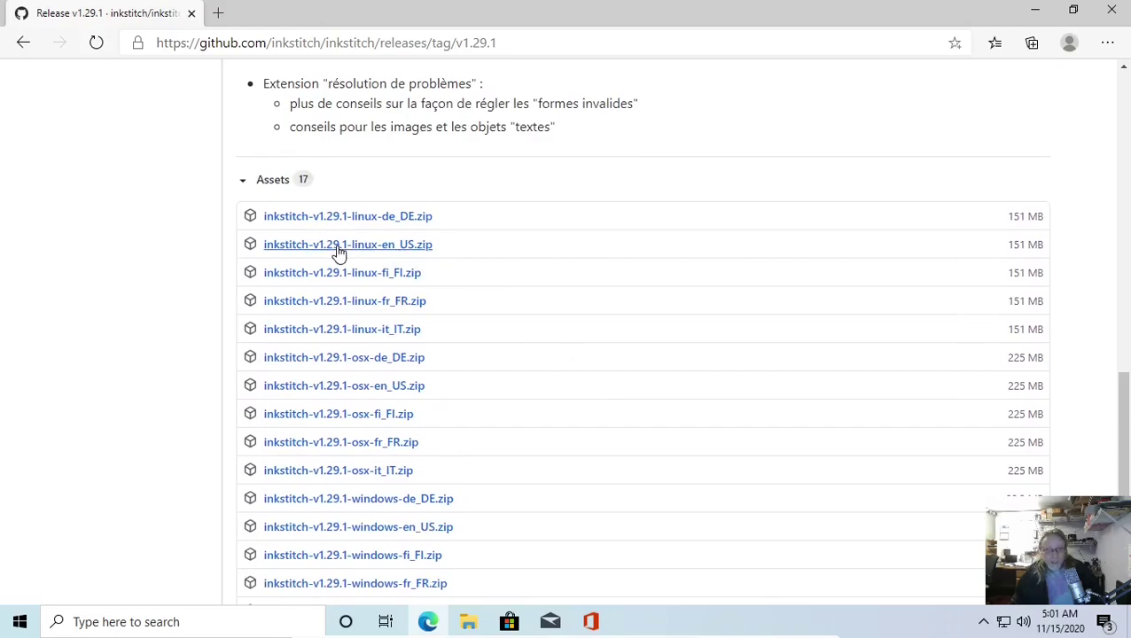
pyautogui.scroll(-2, 550, 456)
pyautogui.scroll(-1, 550, 456)
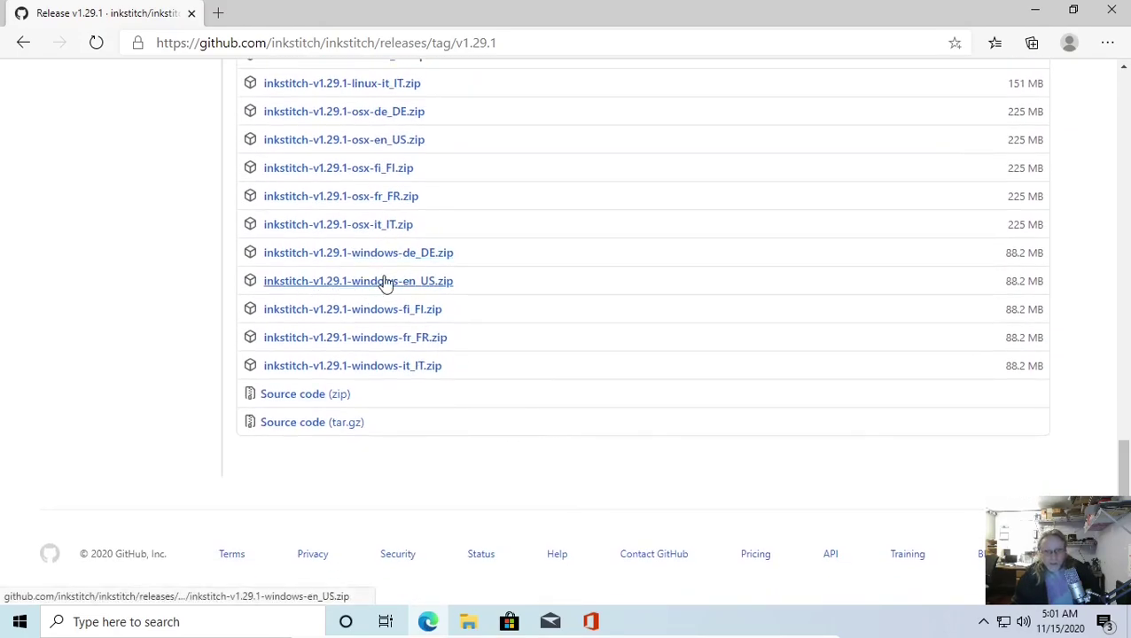
pyautogui.click(439, 282)
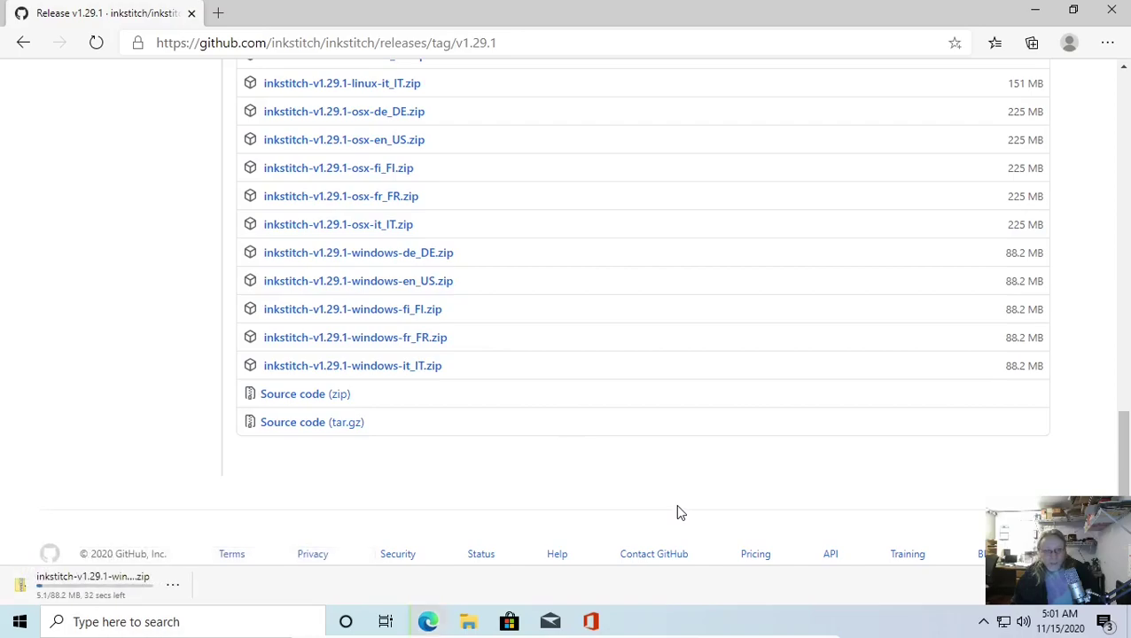
# Return to the Ink/Stitch site's installation page and download the English Windows release from its download section
pyautogui.scroll(10, 197, 403)
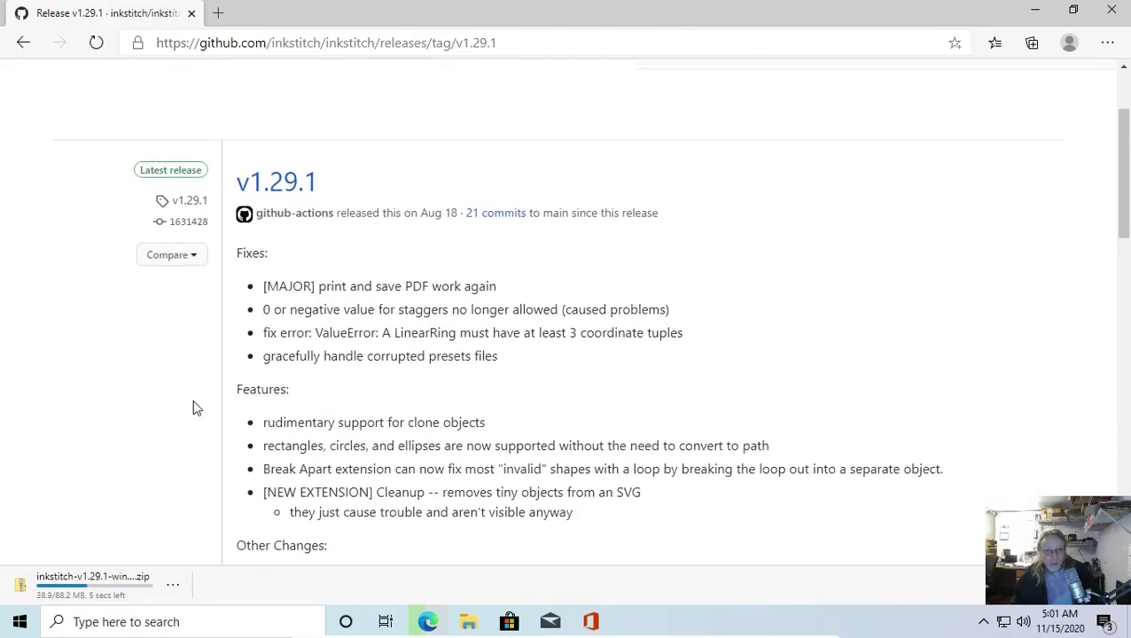
pyautogui.scroll(2, 192, 400)
pyautogui.click(23, 42)
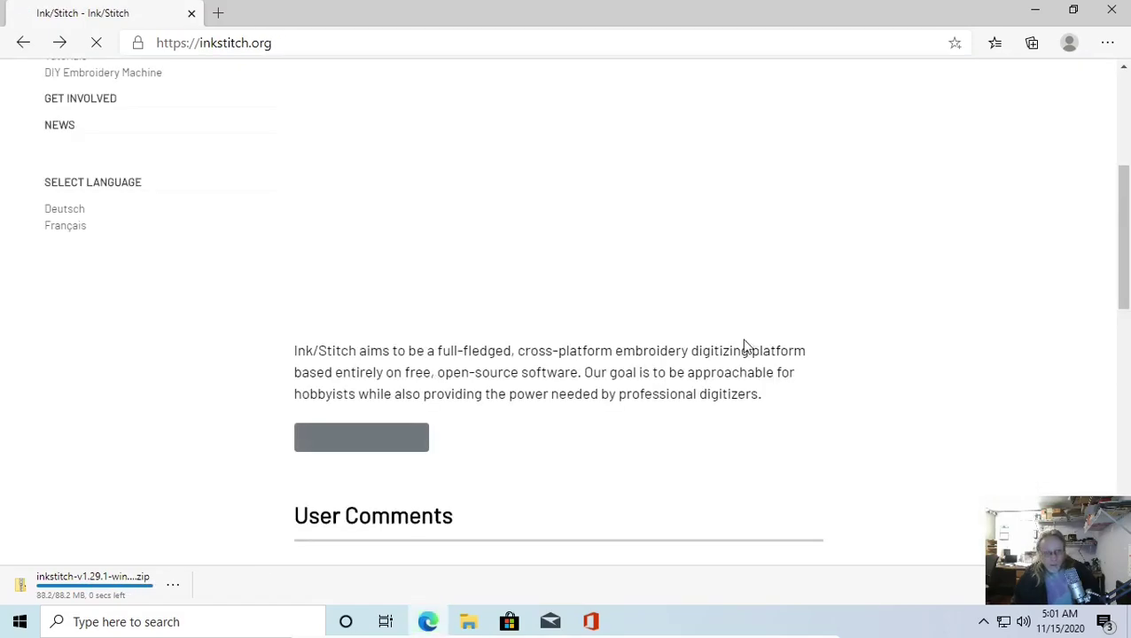
pyautogui.scroll(4, 641, 341)
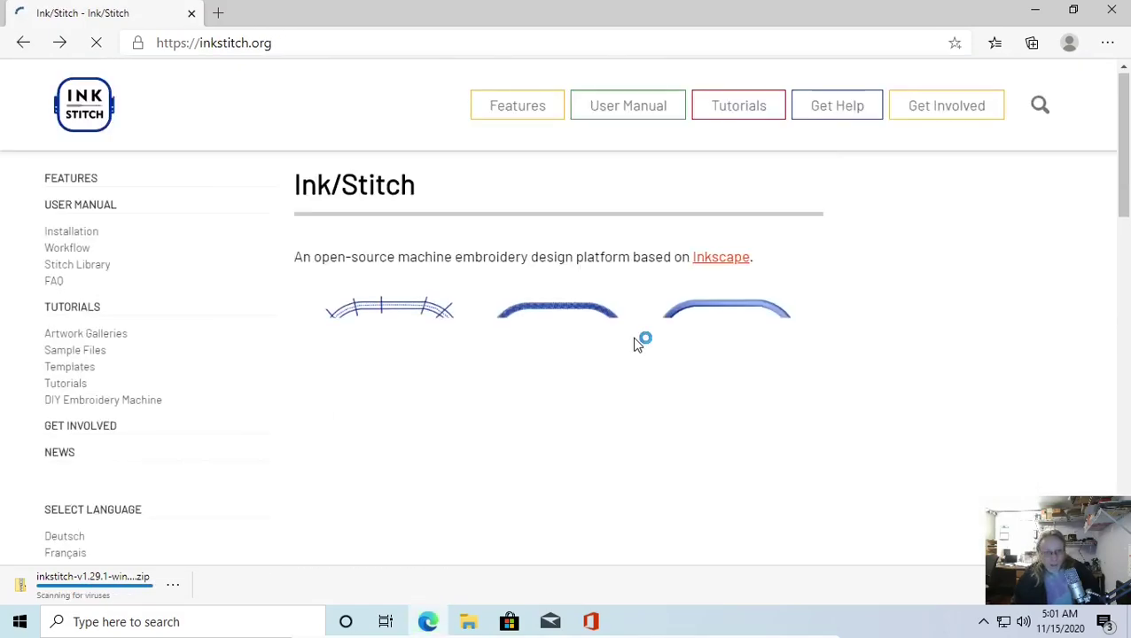
pyautogui.click(84, 236)
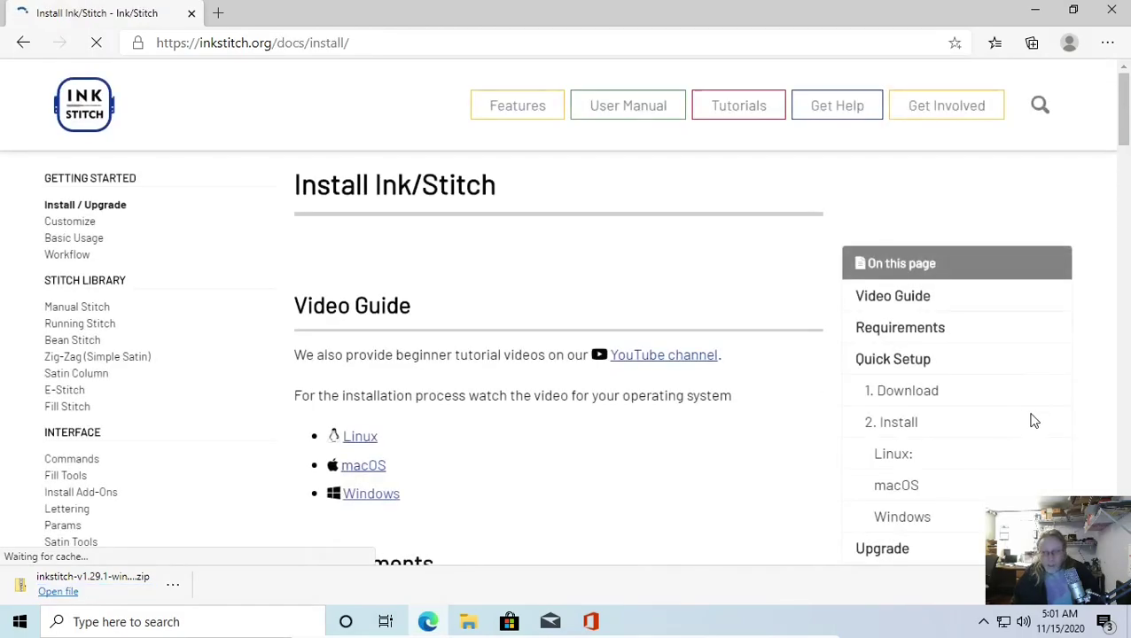
pyautogui.click(906, 393)
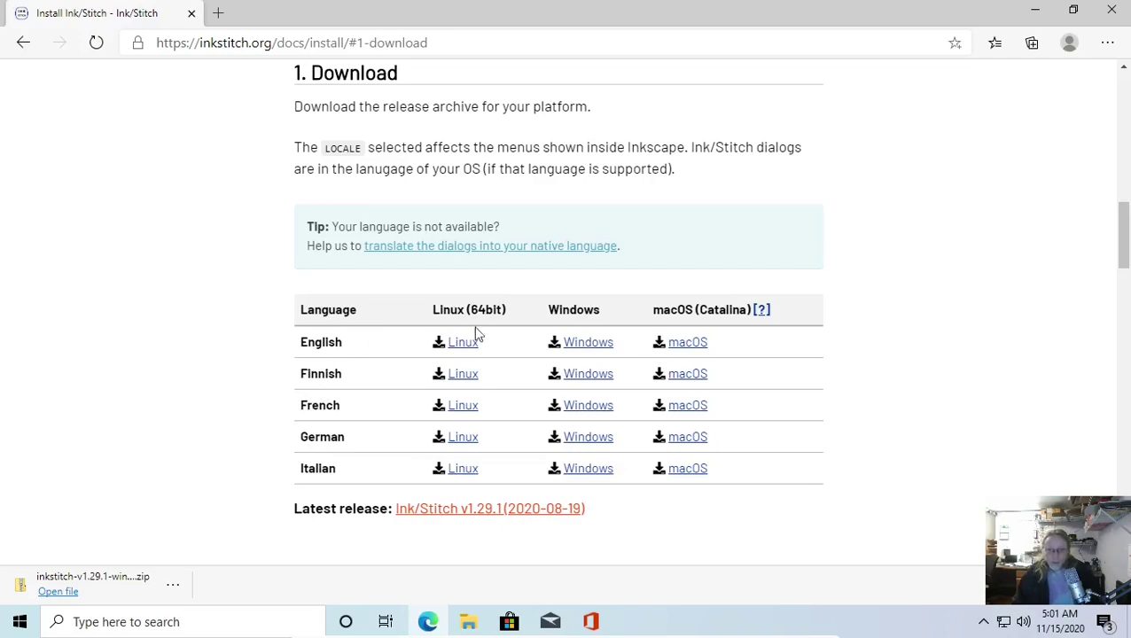
pyautogui.click(593, 351)
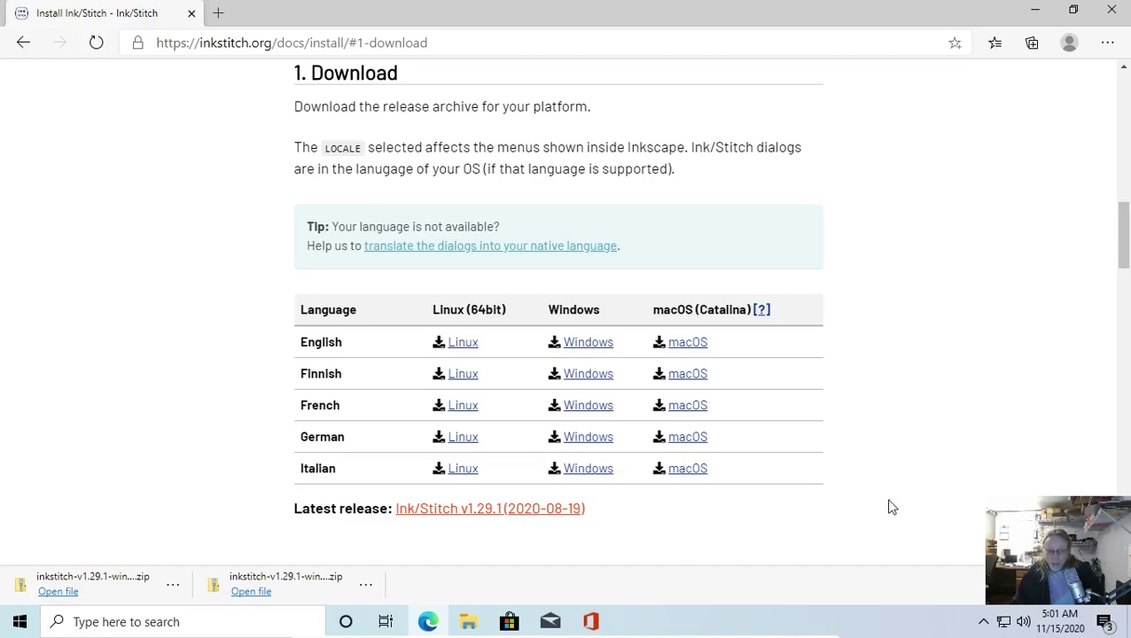
# Close the browser and show the Downloads folder in File Explorer
pyautogui.scroll(10, 905, 488)
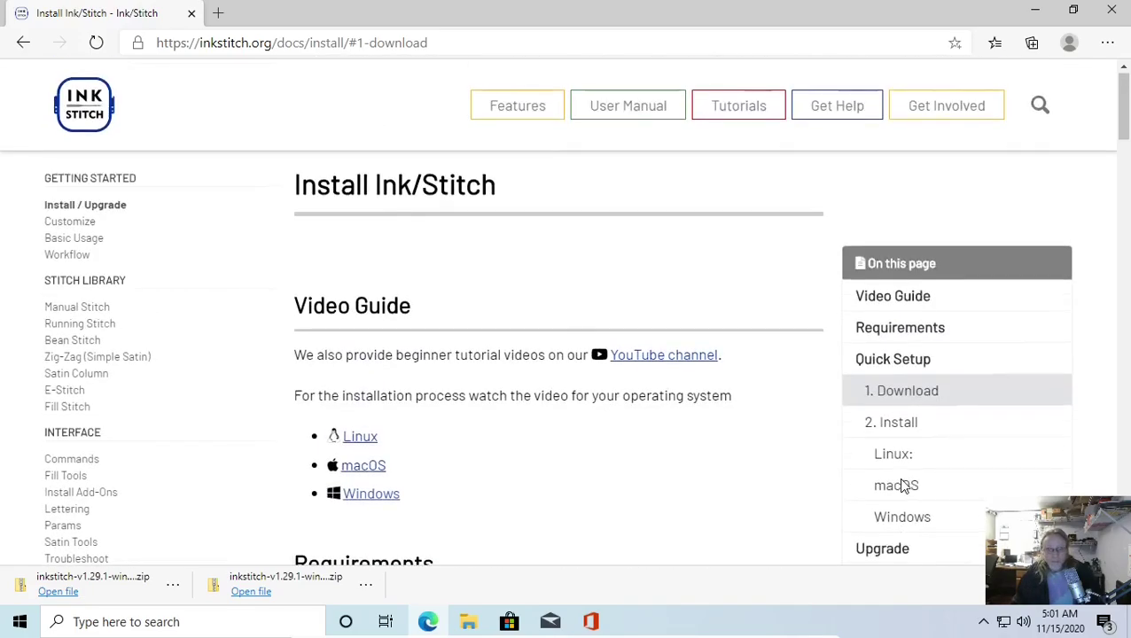
pyautogui.click(1112, 9)
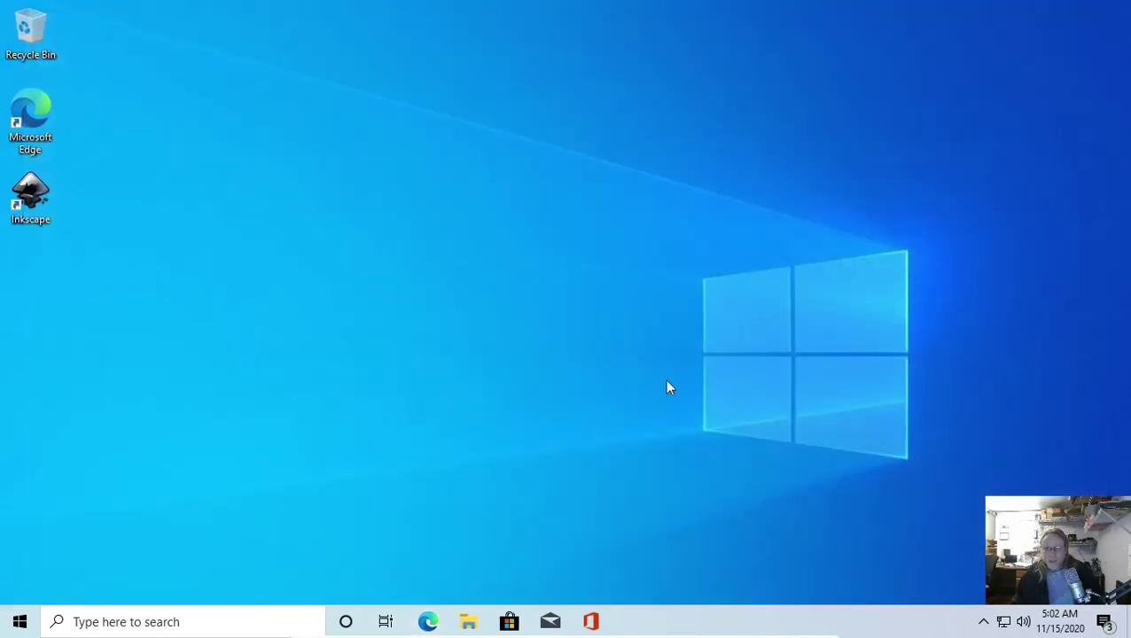
pyautogui.click(469, 624)
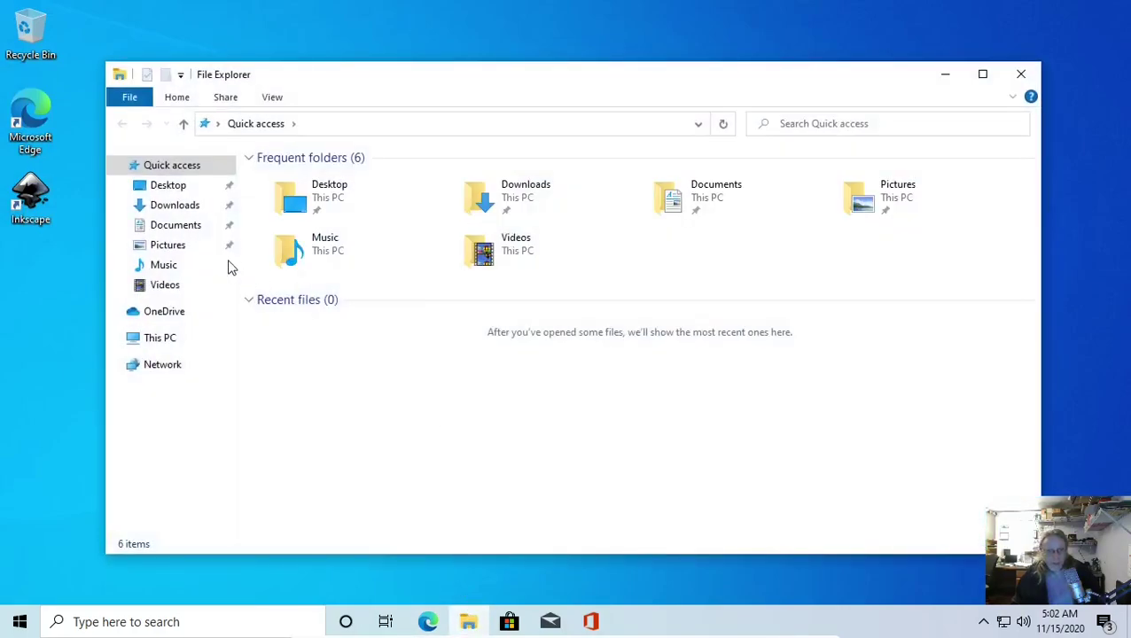
pyautogui.click(178, 210)
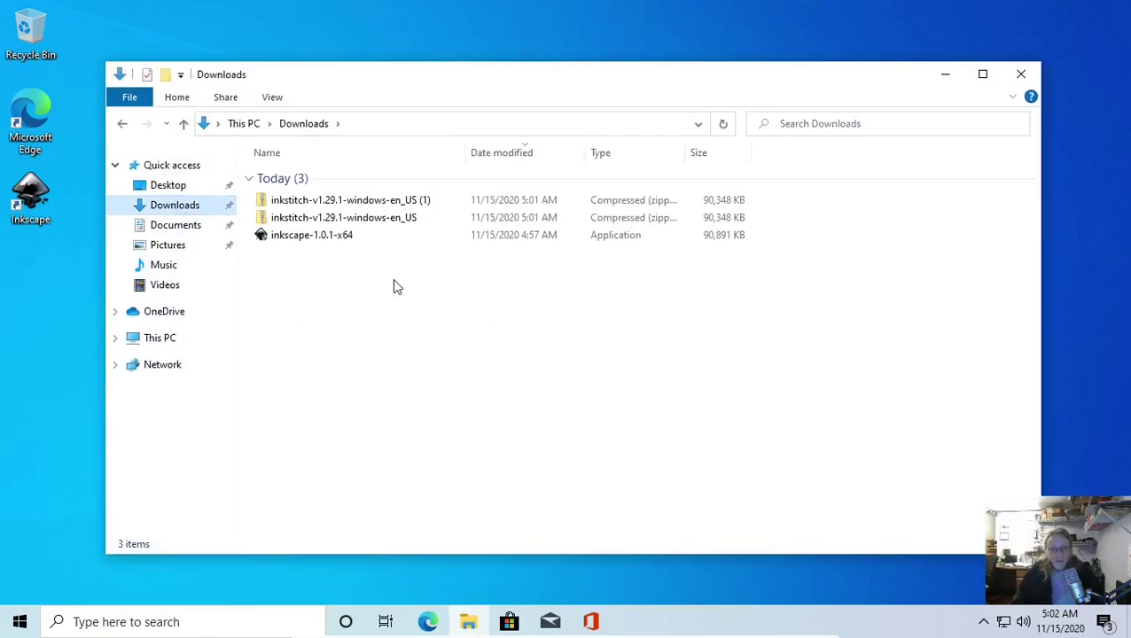
# Delete the duplicate archive inkstitch-v1.29.1-windows-en_US (1) from Downloads
pyautogui.click(373, 203)
pyautogui.rightClick(373, 203)
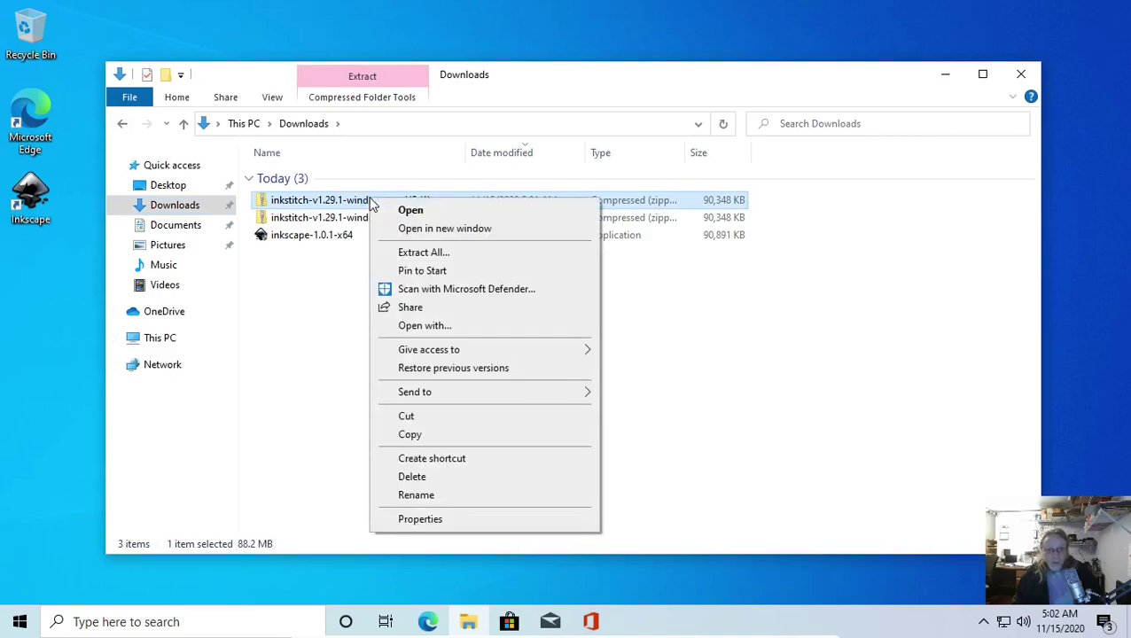
pyautogui.click(410, 477)
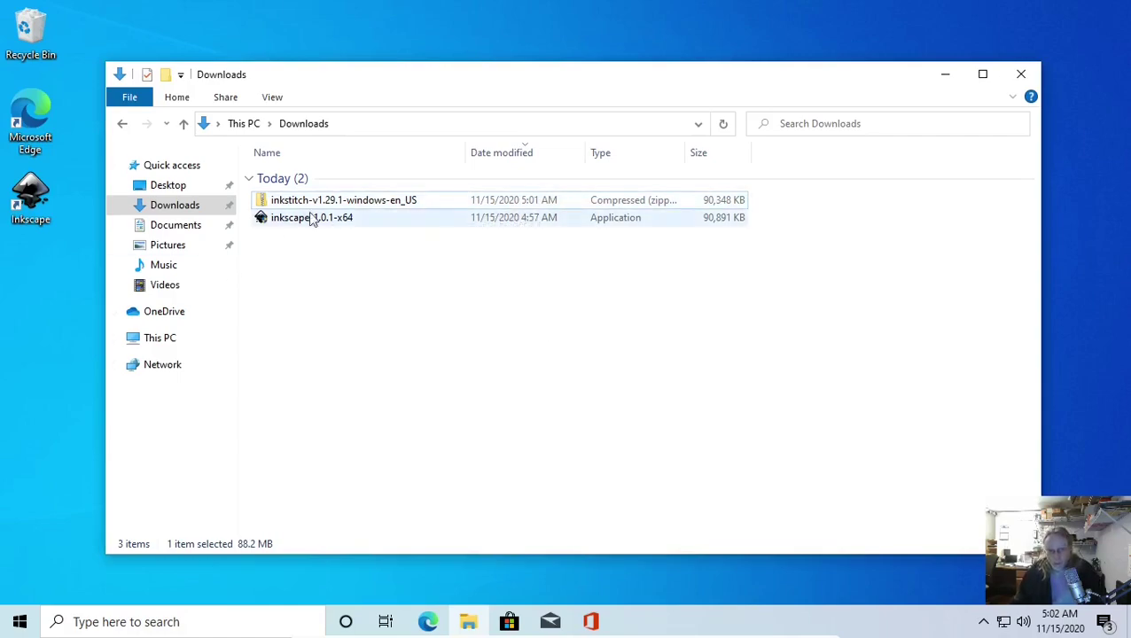
# Copy the inkstitch-v1.29.1-windows-en_US archive from Downloads to the clipboard
pyautogui.rightClick(371, 203)
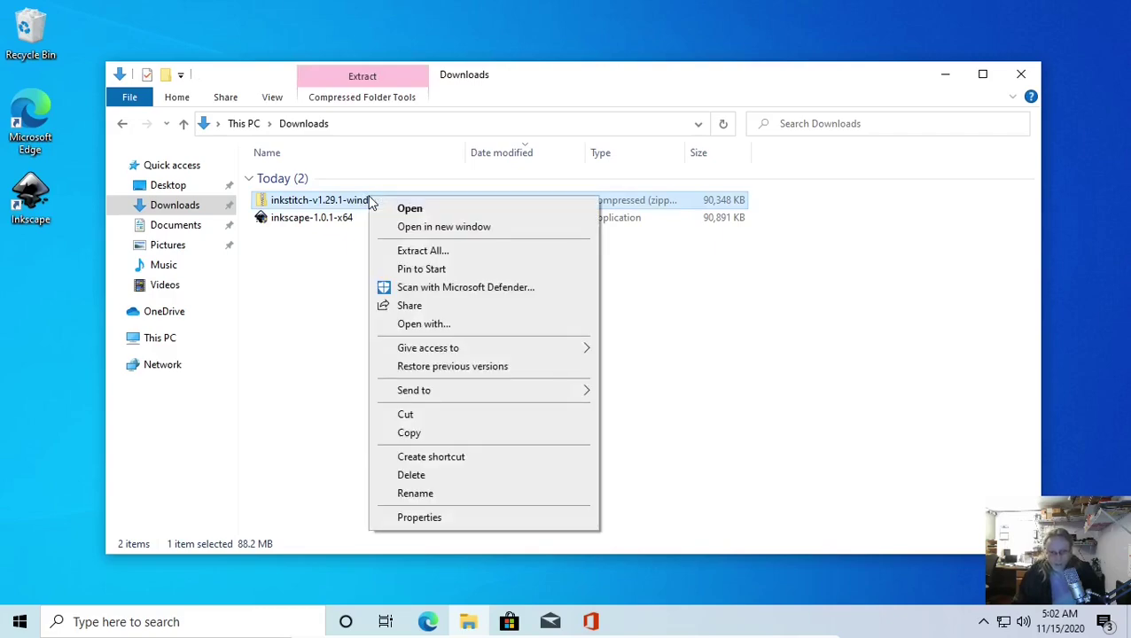
pyautogui.click(410, 434)
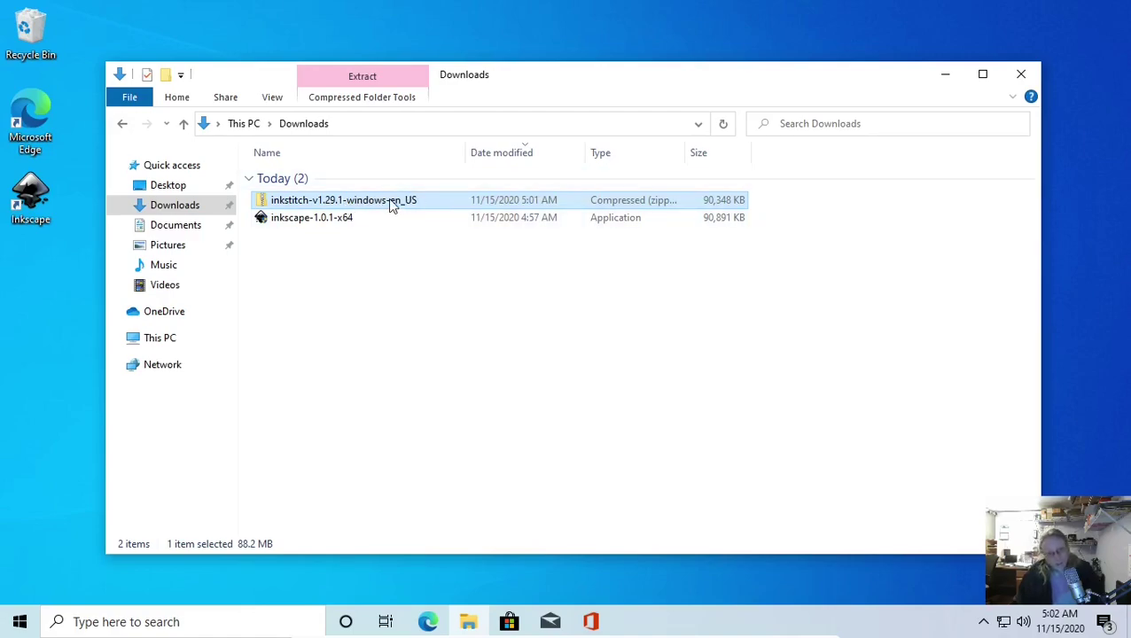
pyautogui.click(419, 343)
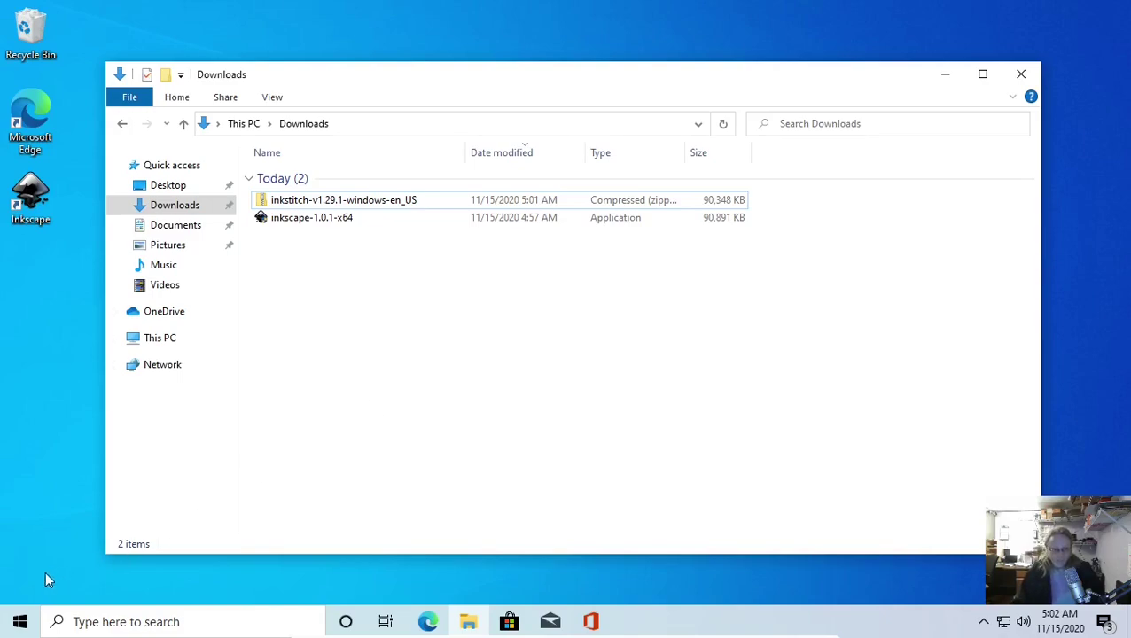
# Launch Inkscape from the desktop and open the System page of its preferences
pyautogui.click(36, 199)
pyautogui.doubleClick(36, 195)
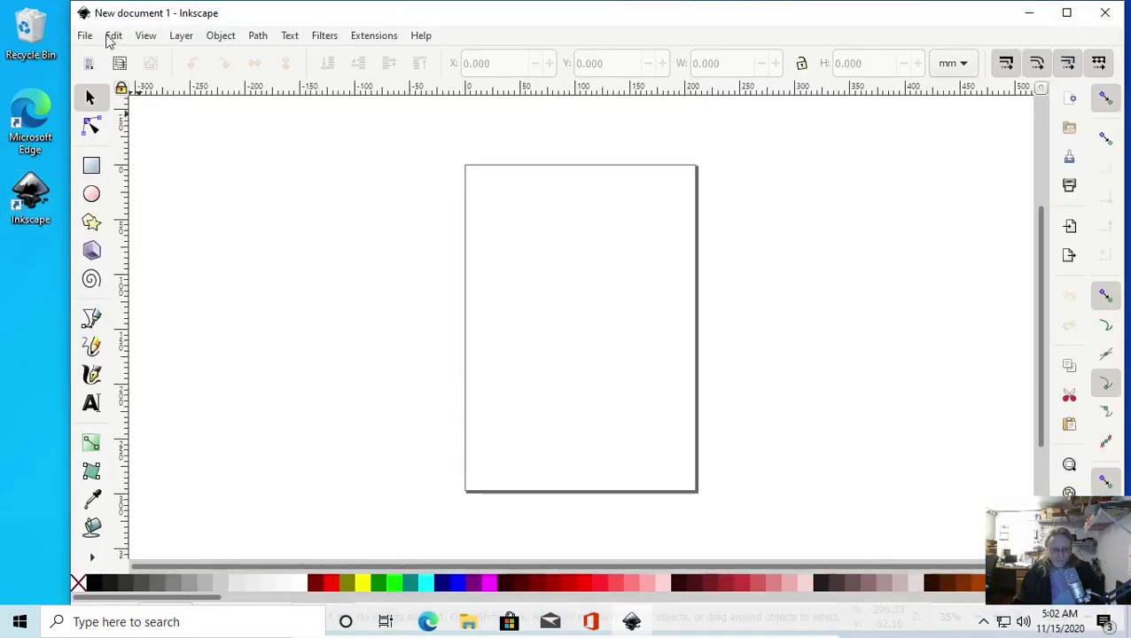
pyautogui.click(113, 36)
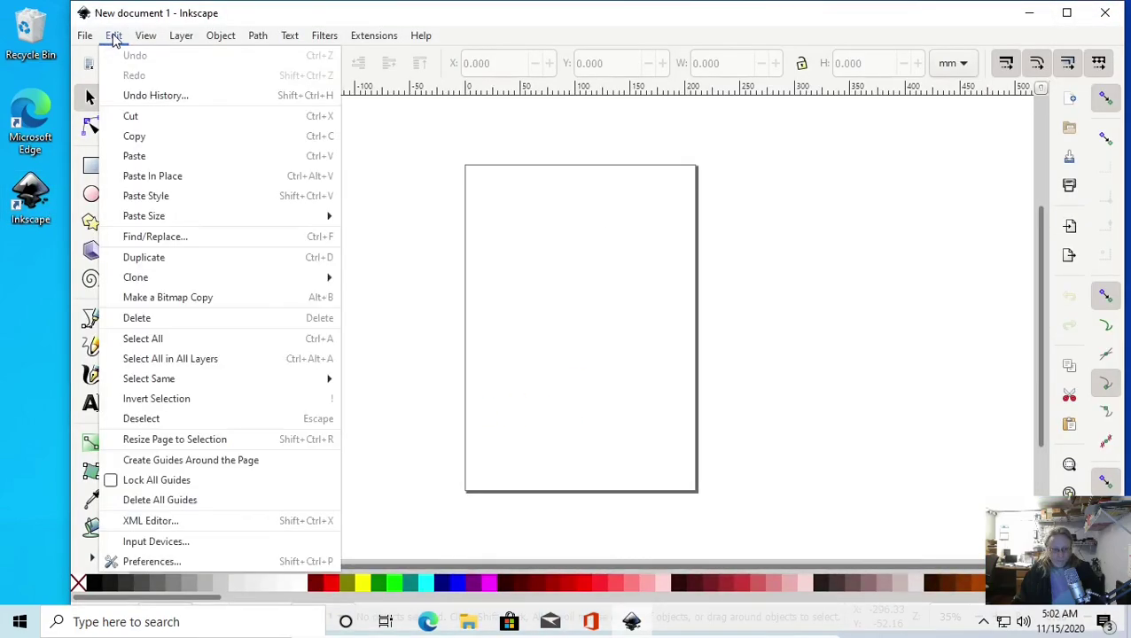
pyautogui.click(146, 562)
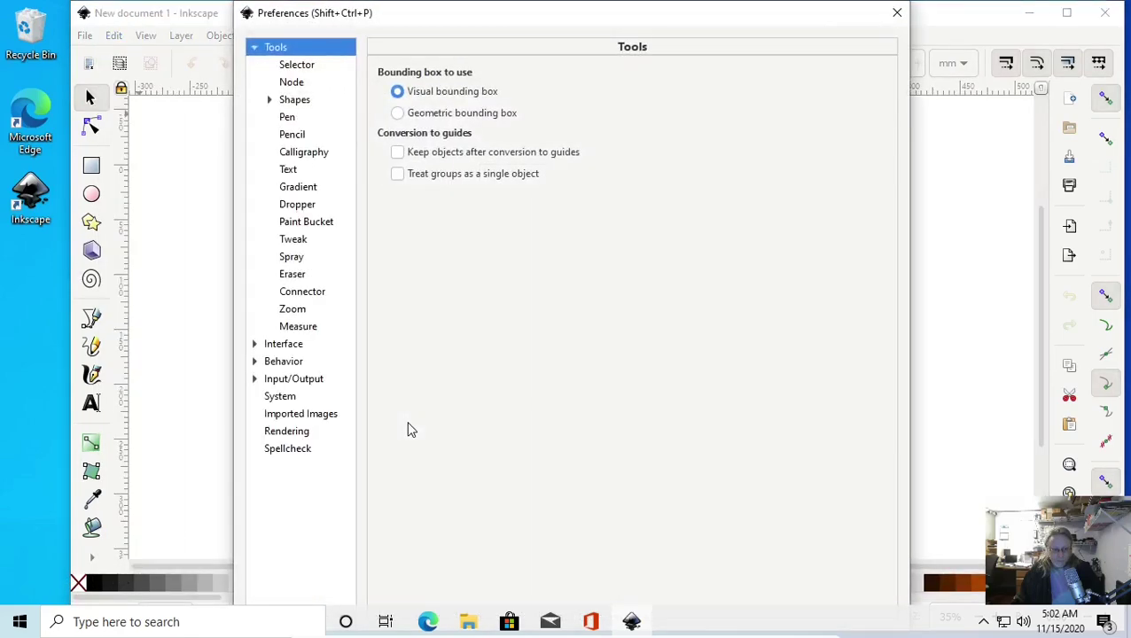
pyautogui.click(282, 397)
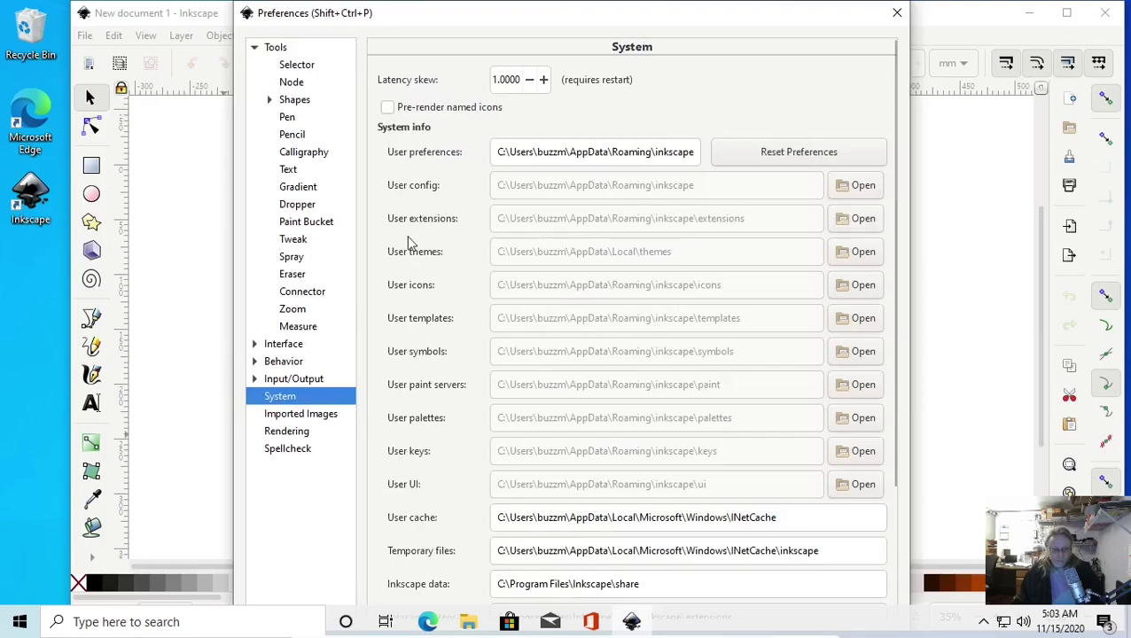
# Open the user extensions folder from the System preferences and paste the copied Ink/Stitch archive into it
pyautogui.click(863, 220)
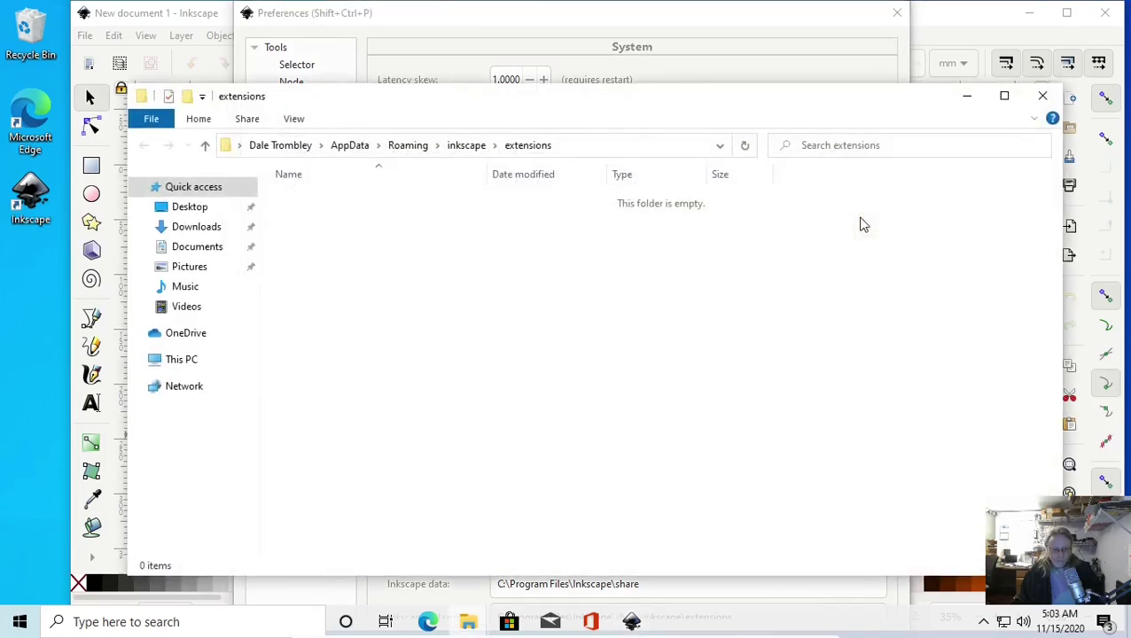
pyautogui.rightClick(442, 294)
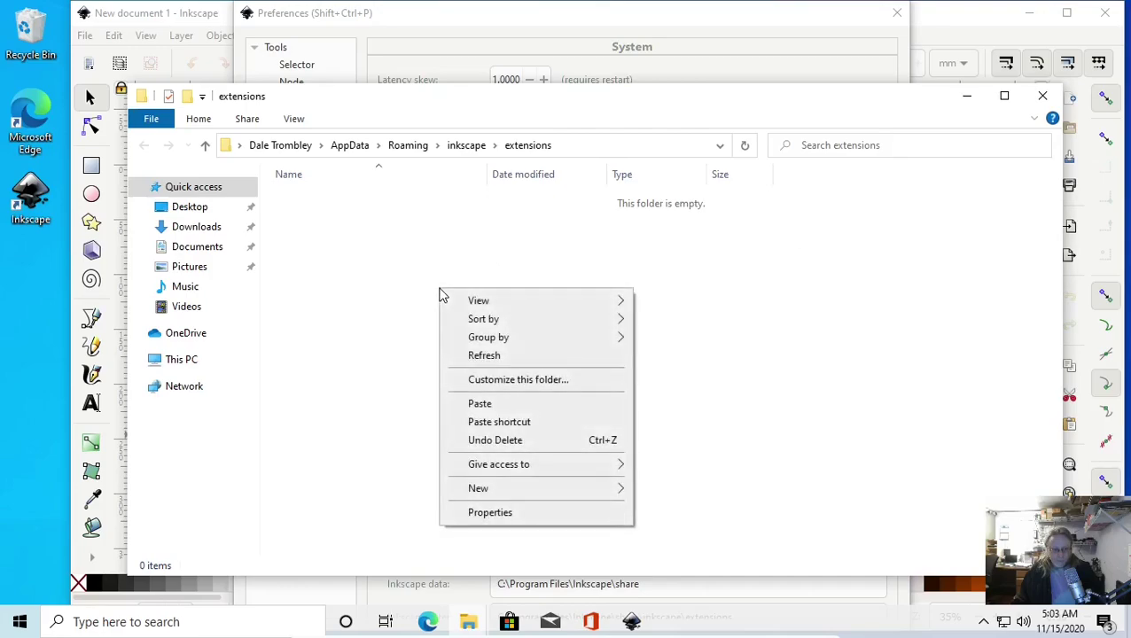
pyautogui.click(479, 404)
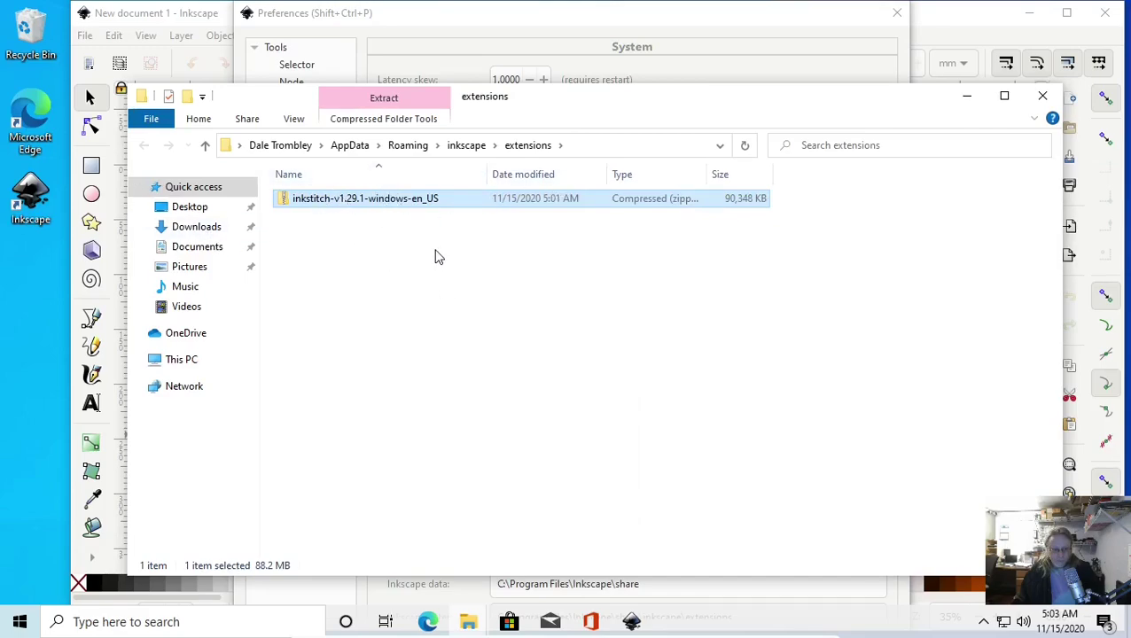
# Extract the archive directly into inkscape\extensions\, removing the inkstitch-v1.29.1-windows-en_US subfolder from the destination path, and check the extracted inkstitch folder
pyautogui.rightClick(322, 204)
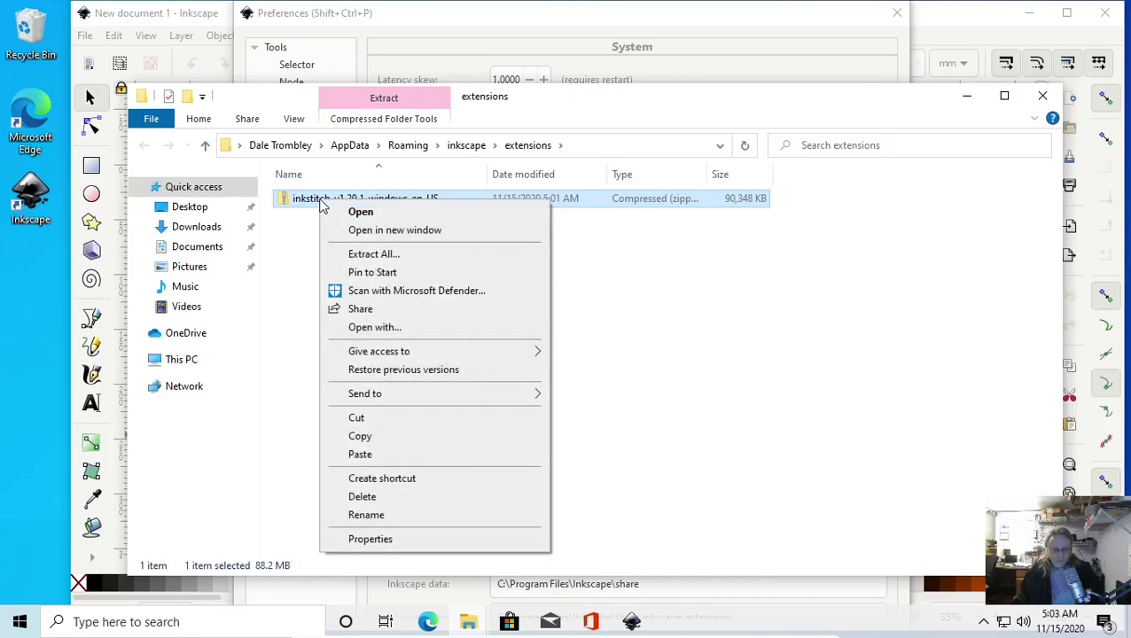
pyautogui.click(387, 255)
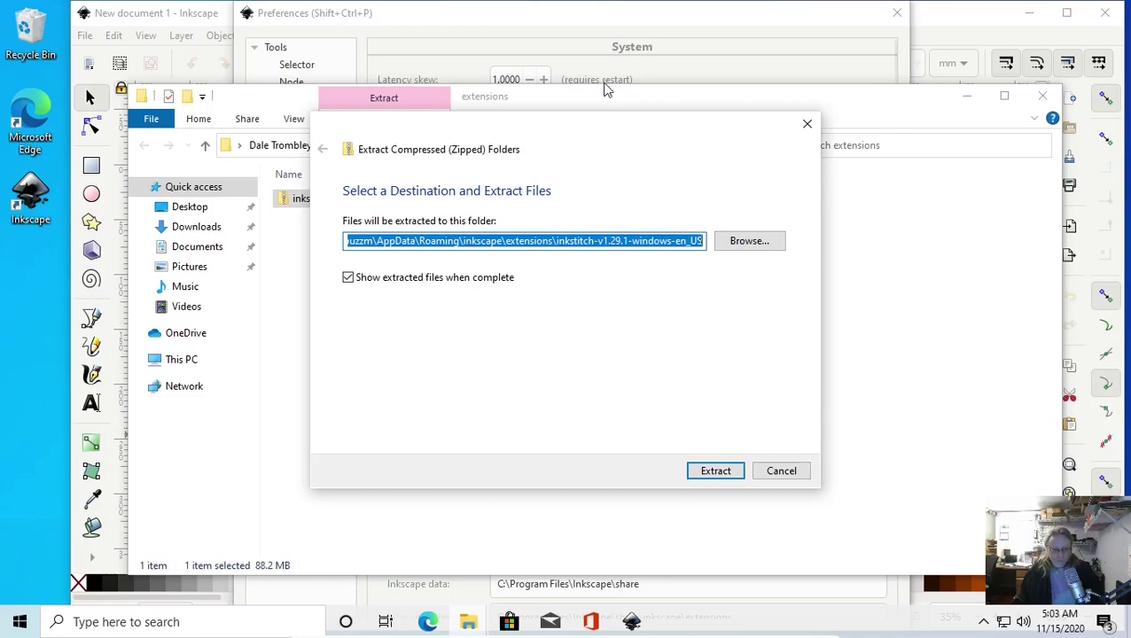
pyautogui.moveTo(715, 128); pyautogui.dragTo(784, 235)
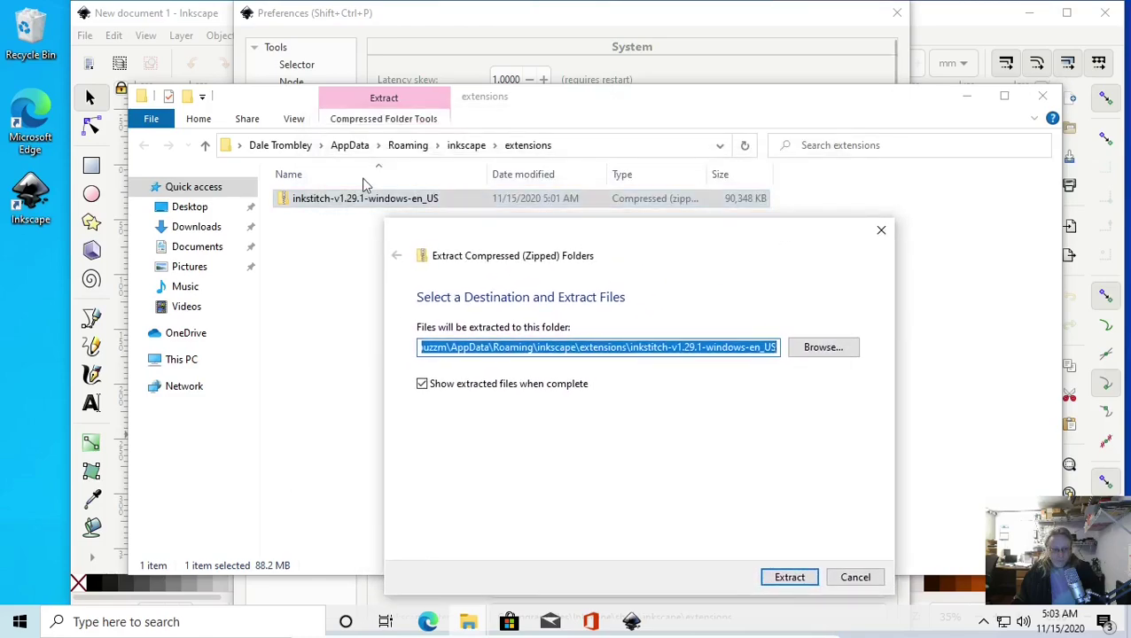
pyautogui.click(664, 347)
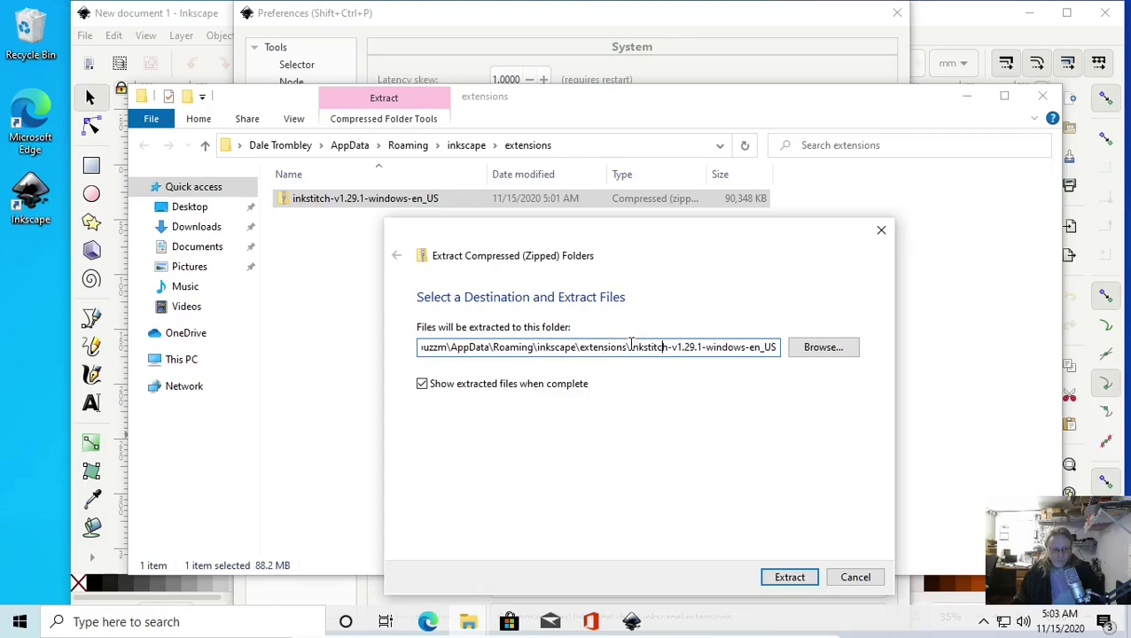
pyautogui.moveTo(629, 349); pyautogui.dragTo(812, 338)
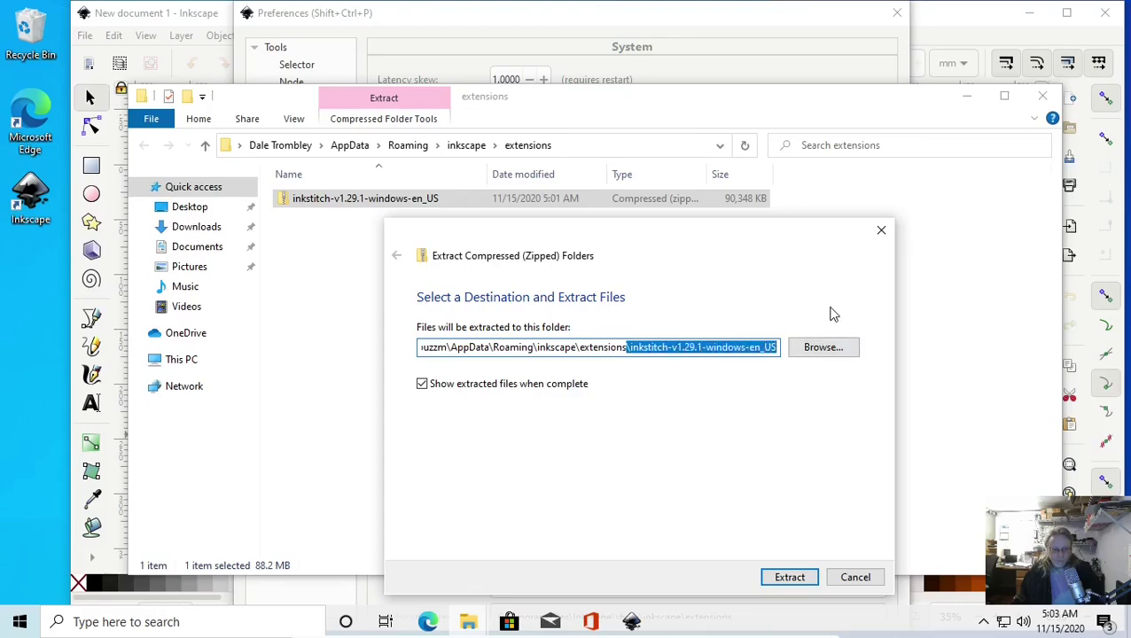
pyautogui.press('BackSpace')
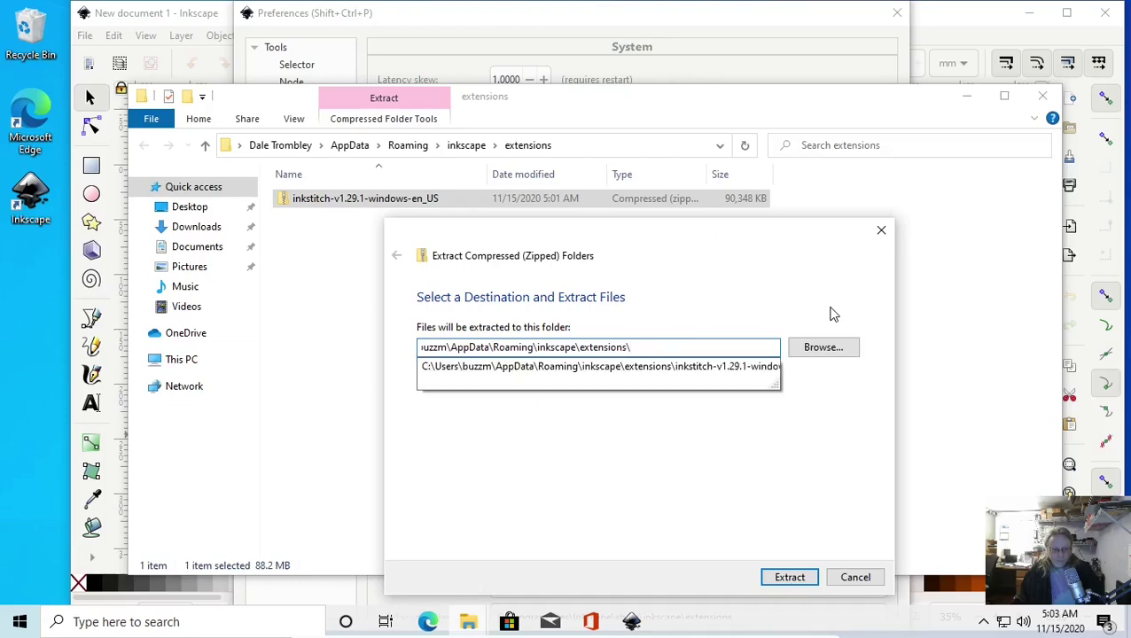
pyautogui.click(735, 456)
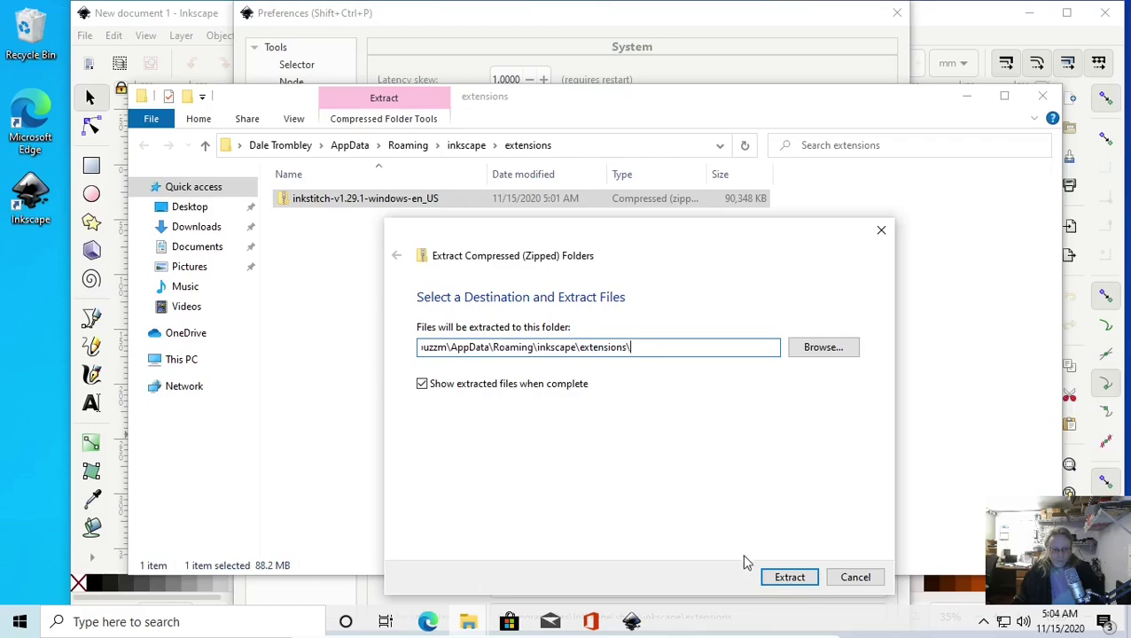
pyautogui.click(787, 577)
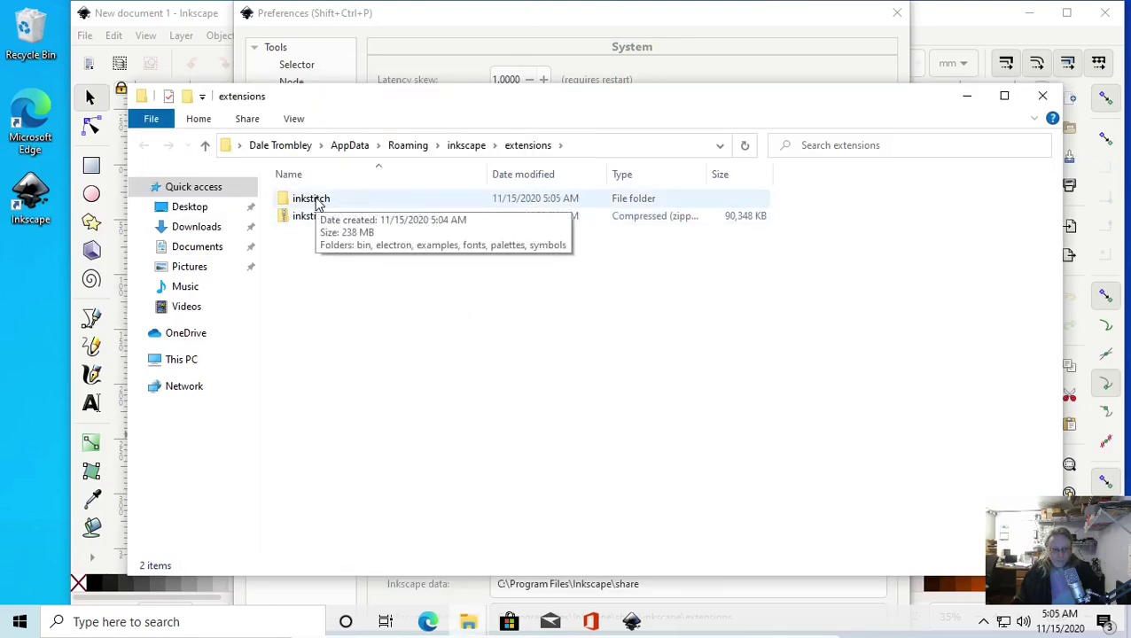
pyautogui.doubleClick(318, 200)
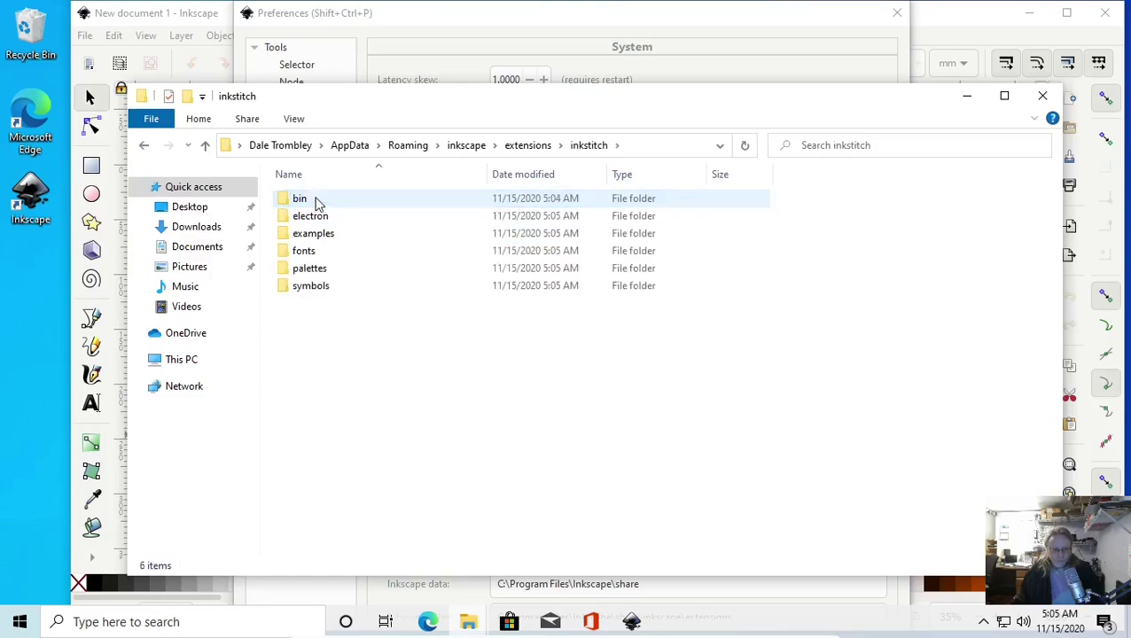
pyautogui.click(529, 148)
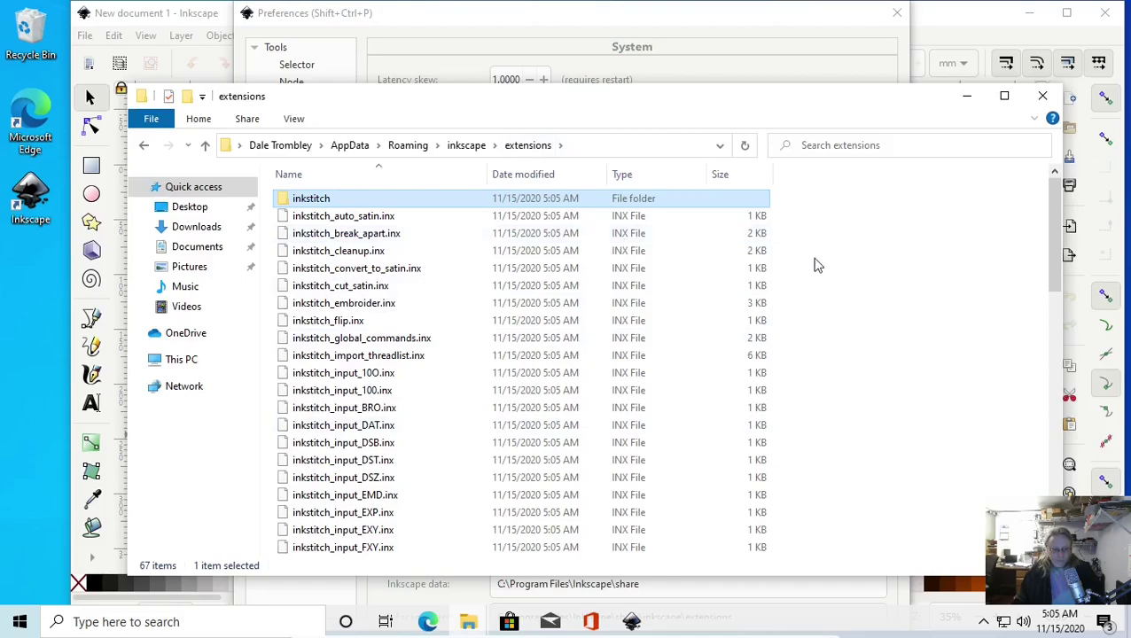
# Close the extensions folder window, the preferences and Inkscape
pyautogui.click(1042, 95)
pyautogui.click(898, 14)
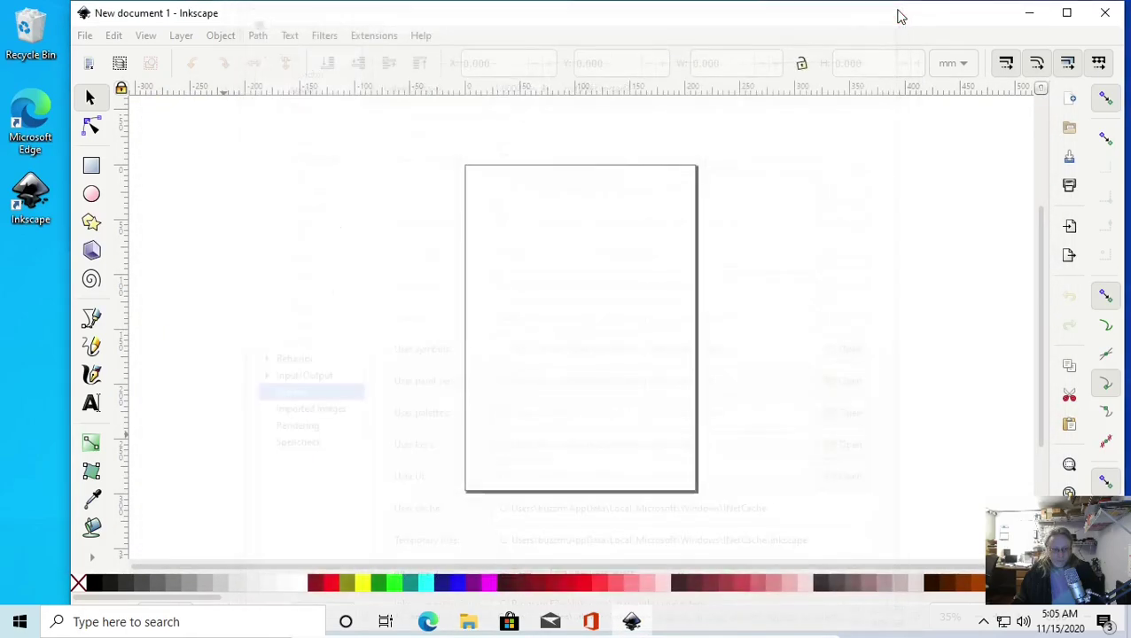
pyautogui.click(1114, 13)
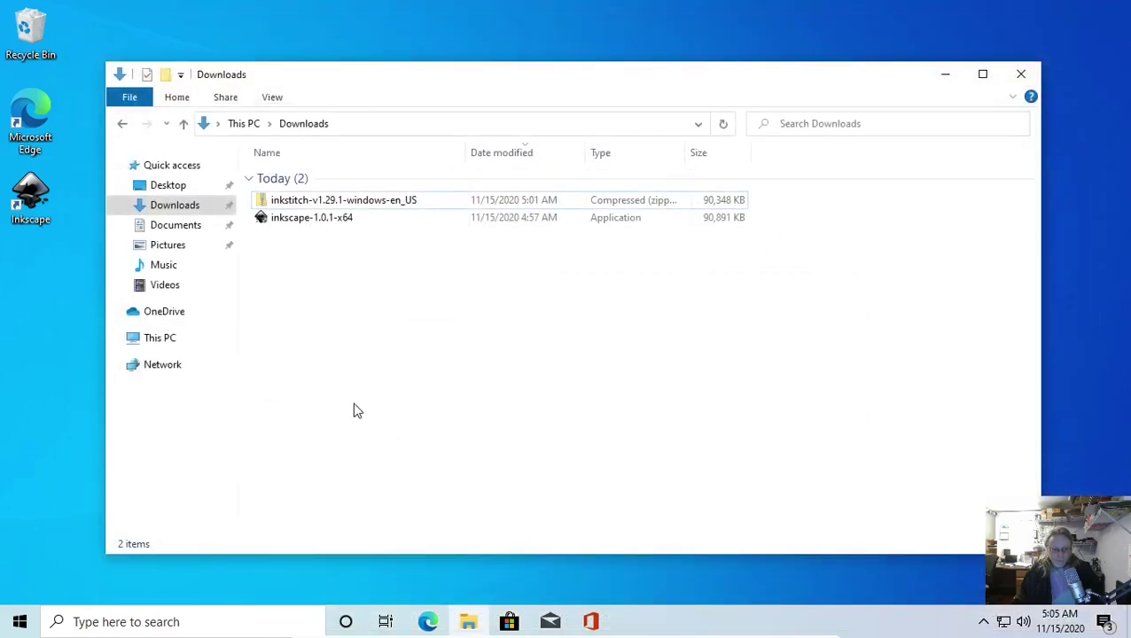
pyautogui.click(24, 299)
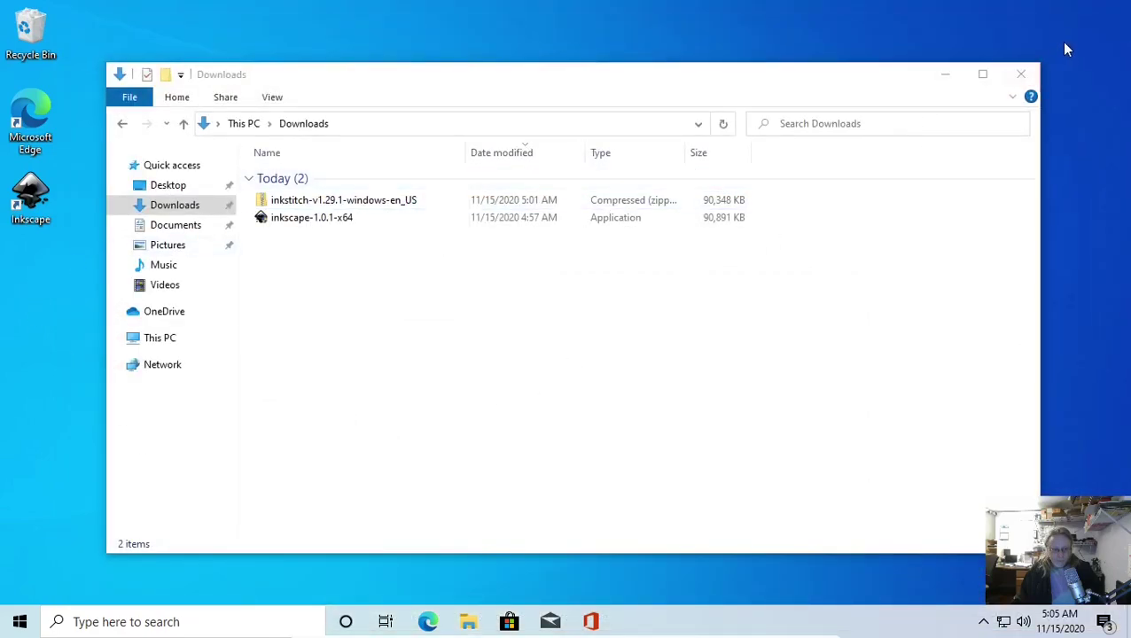
# Close the Downloads folder and launch Inkscape from the desktop
pyautogui.click(1021, 74)
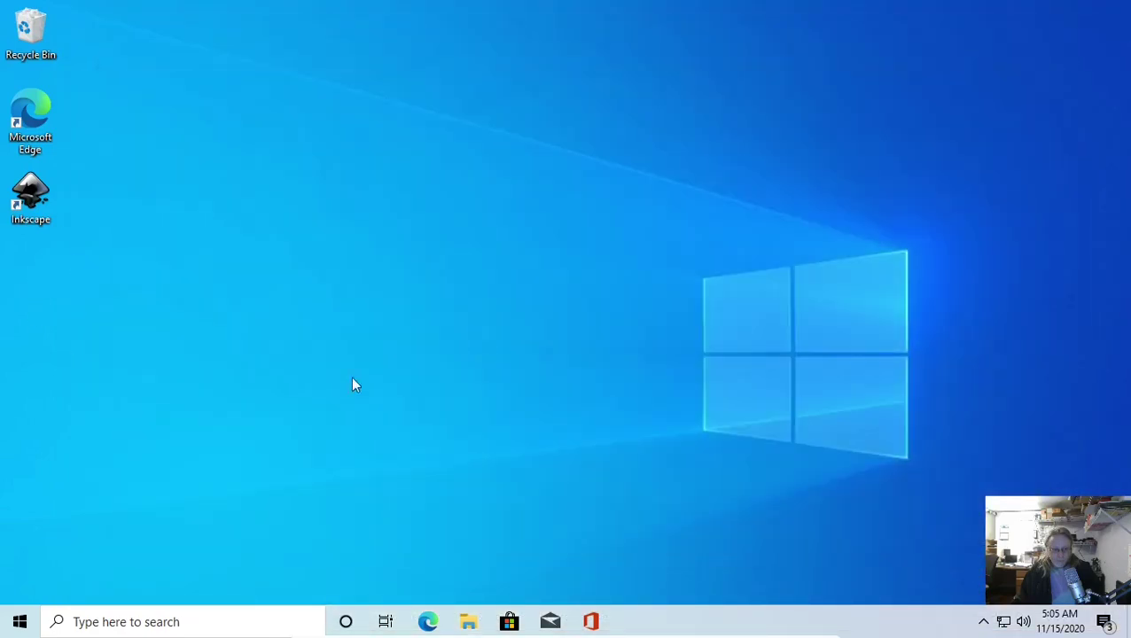
pyautogui.doubleClick(24, 200)
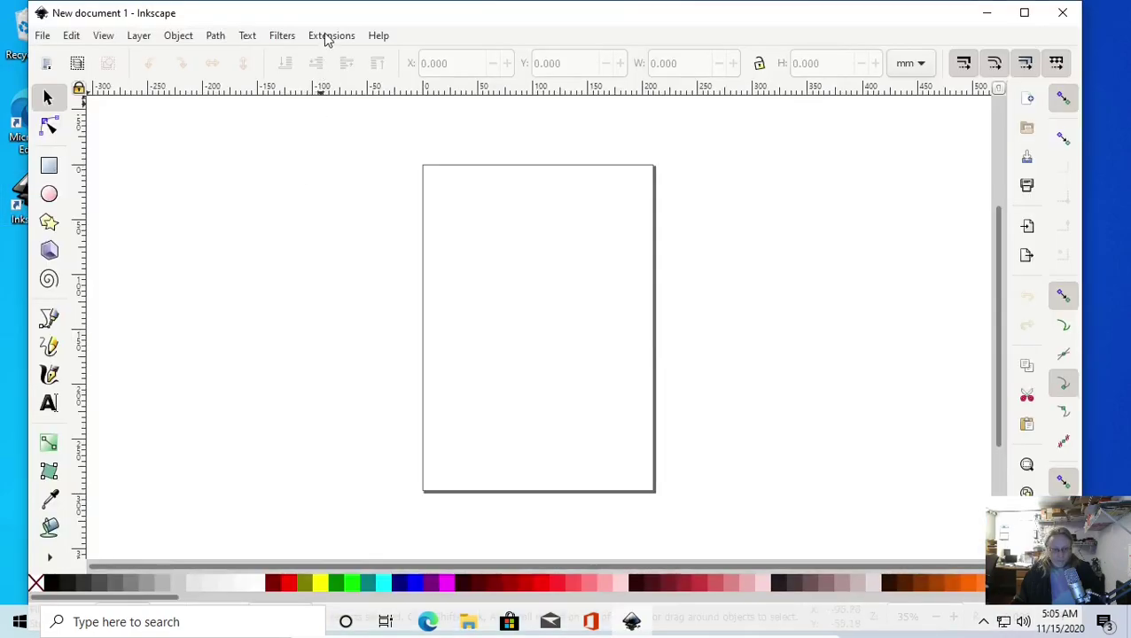
# Install the Ink/Stitch add-ons for Inkscape, including the thread manufacturer color palettes and visual commands
pyautogui.click(331, 36)
pyautogui.moveTo(351, 252)
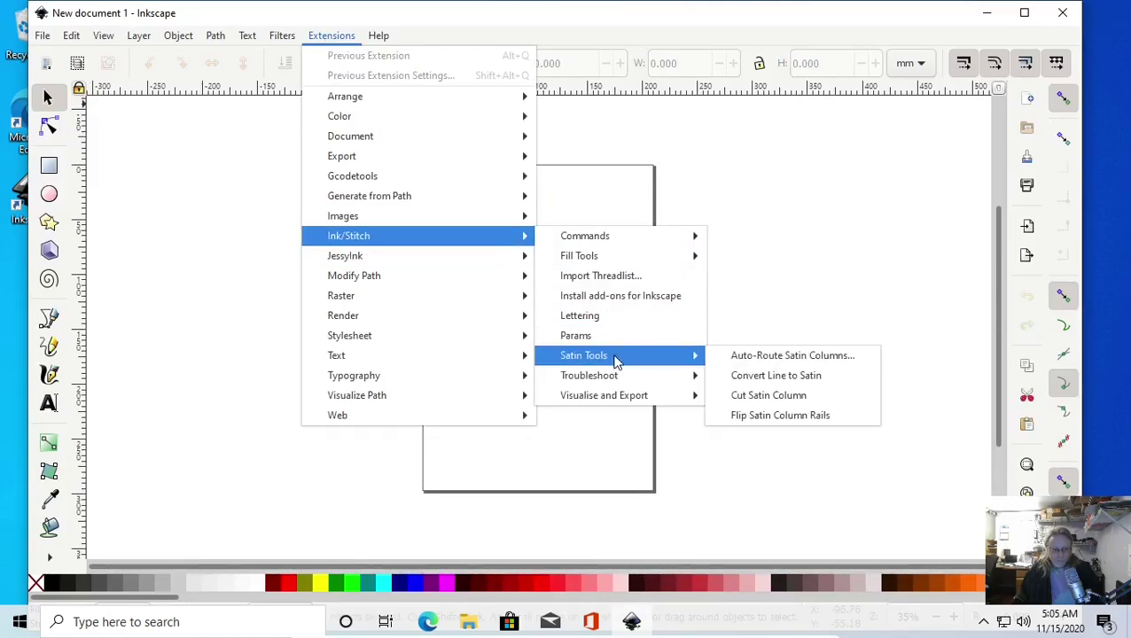
pyautogui.click(626, 298)
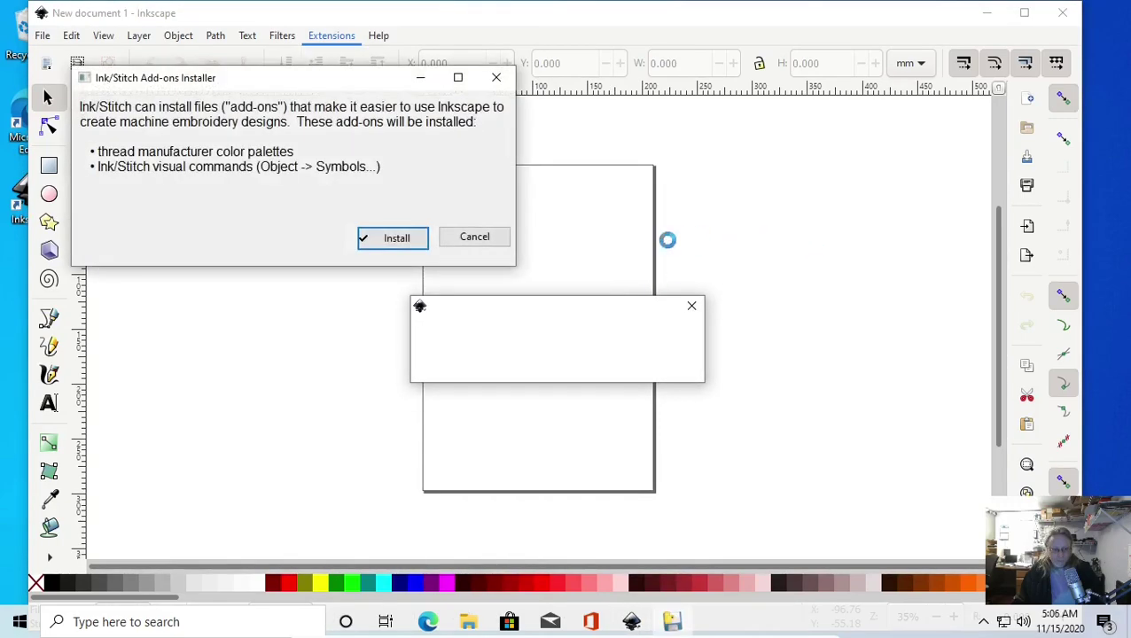
pyautogui.click(390, 240)
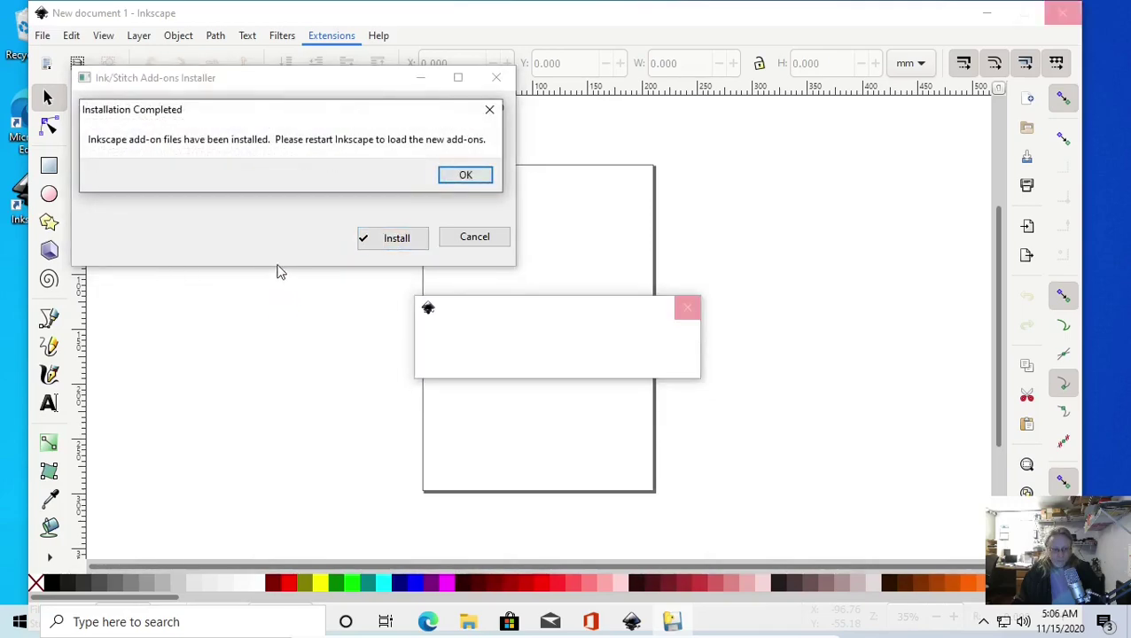
pyautogui.click(462, 177)
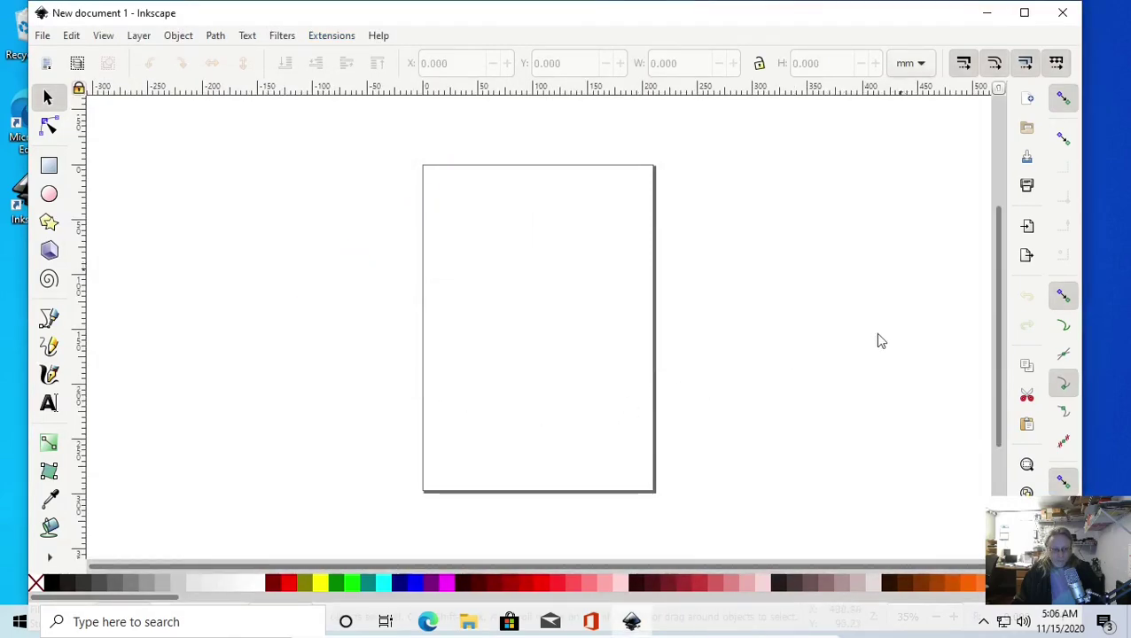
# Check the list of available color palettes and restart Inkscape to load the new add-ons
pyautogui.click(991, 583)
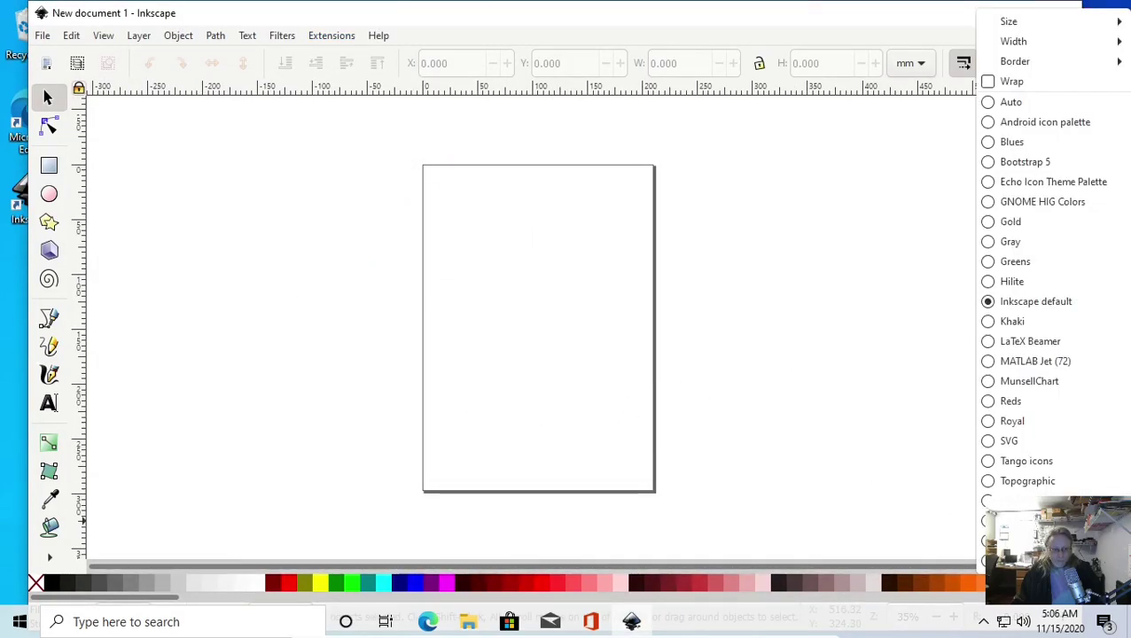
pyautogui.click(922, 434)
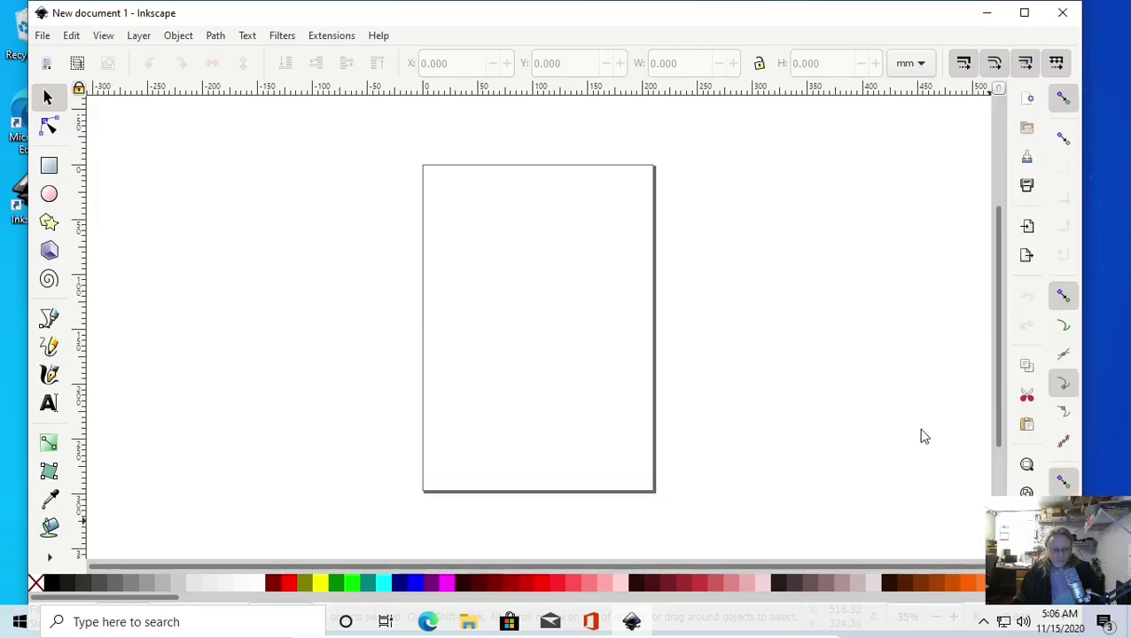
pyautogui.click(1064, 13)
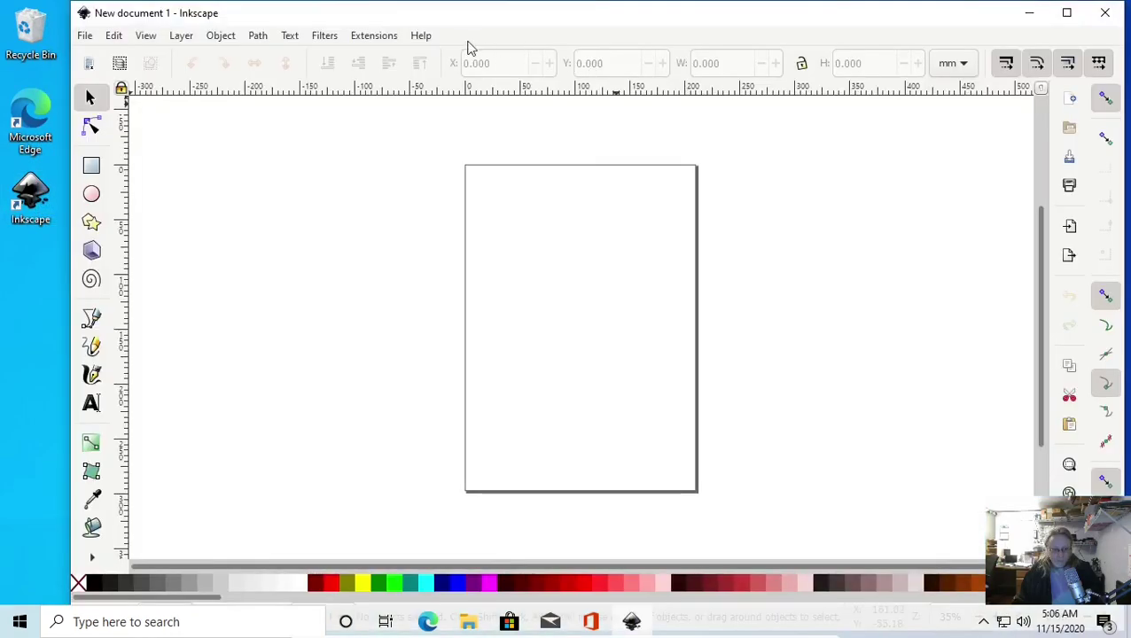
# Look over the Ink/Stitch extension commands after the restart
pyautogui.click(363, 40)
pyautogui.moveTo(412, 238)
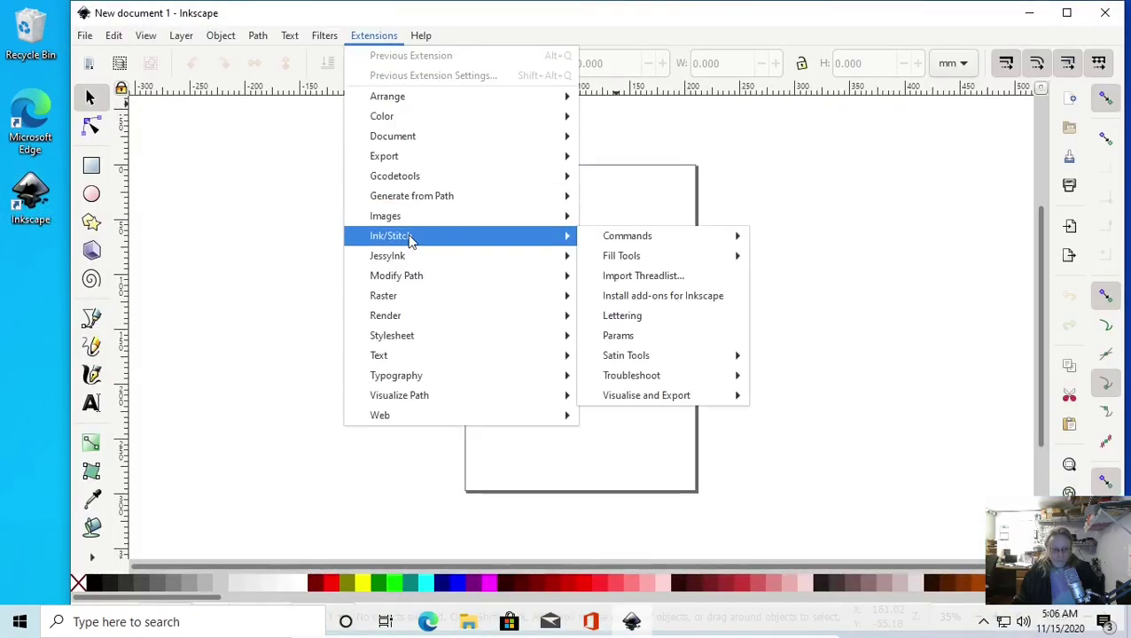
pyautogui.click(998, 399)
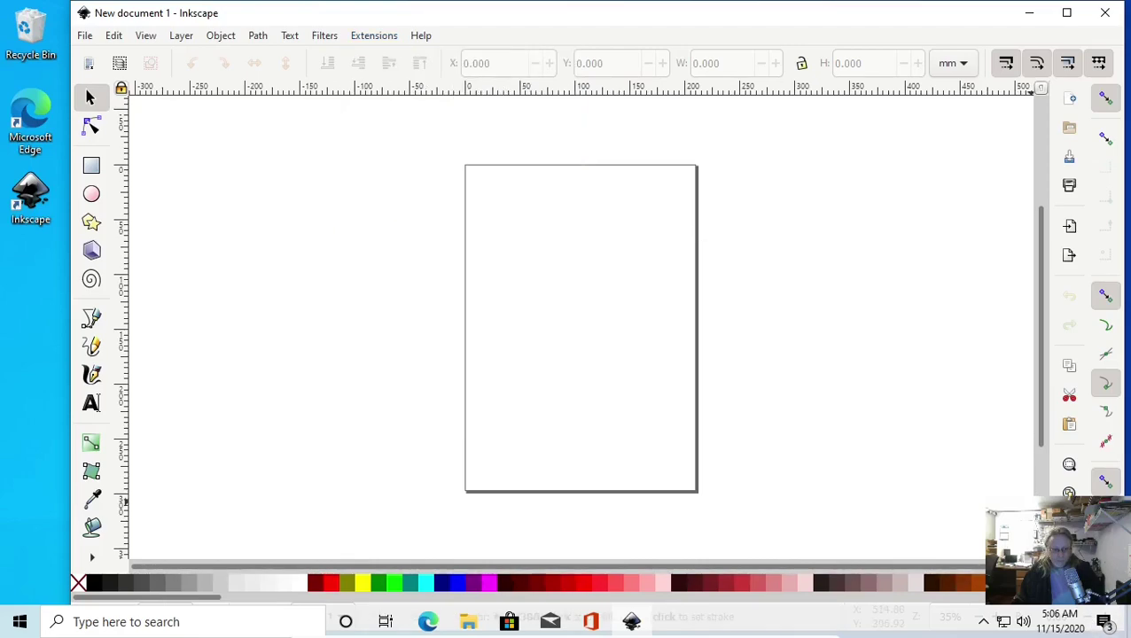
# Switch the color swatches to the Ink/Stitch: Brother Embroidery thread palette
pyautogui.click(1118, 583)
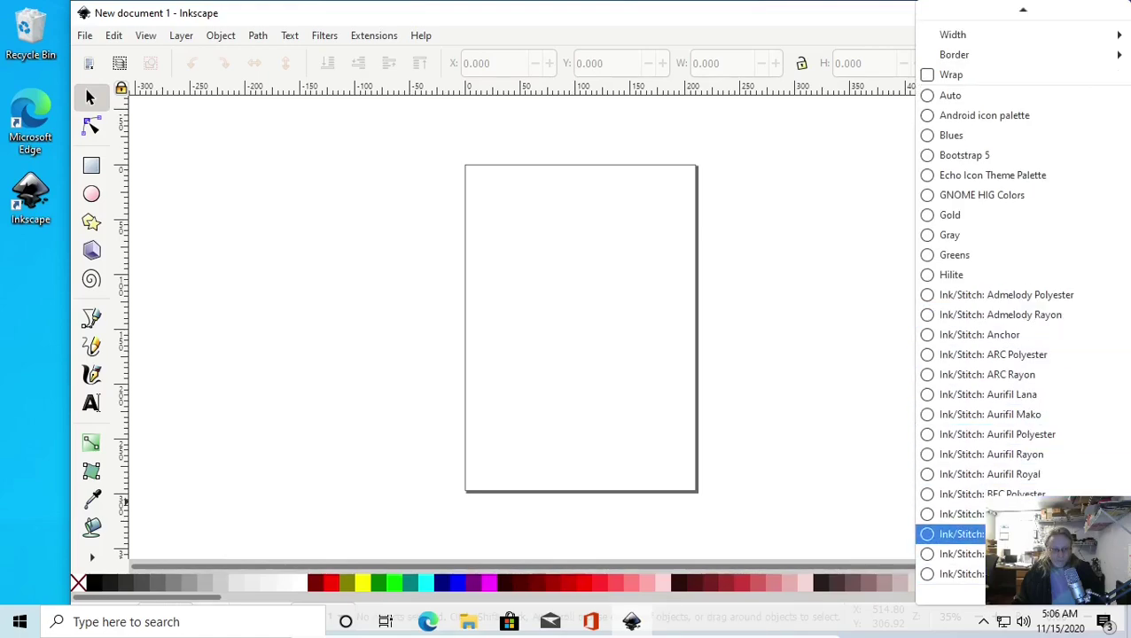
pyautogui.click(814, 454)
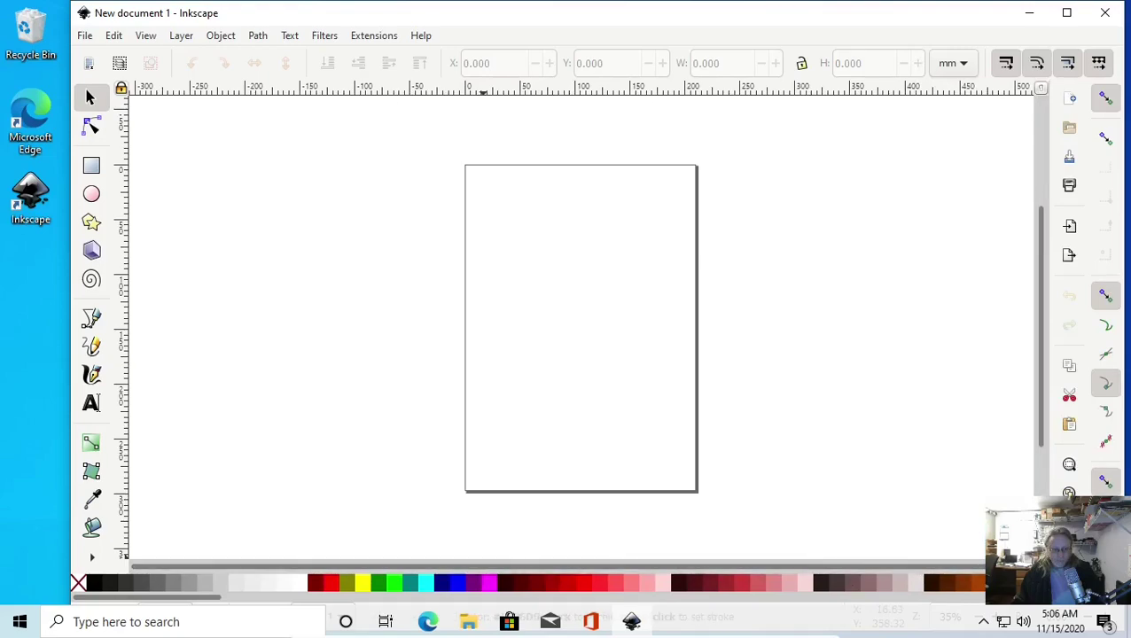
pyautogui.click(1119, 583)
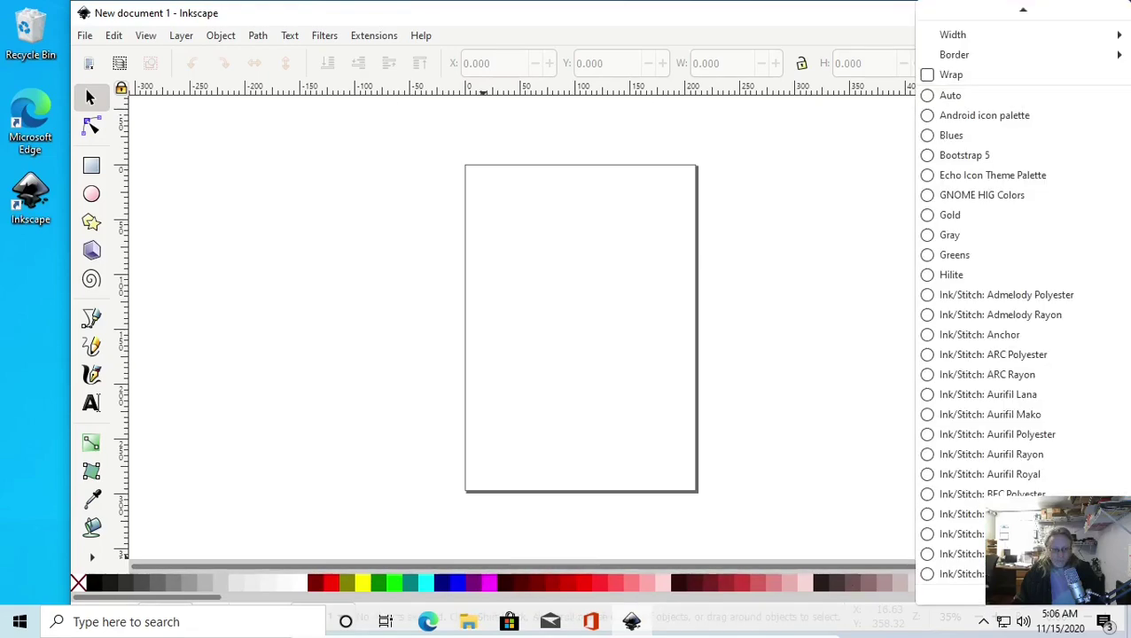
pyautogui.scroll(-5, 958, 434)
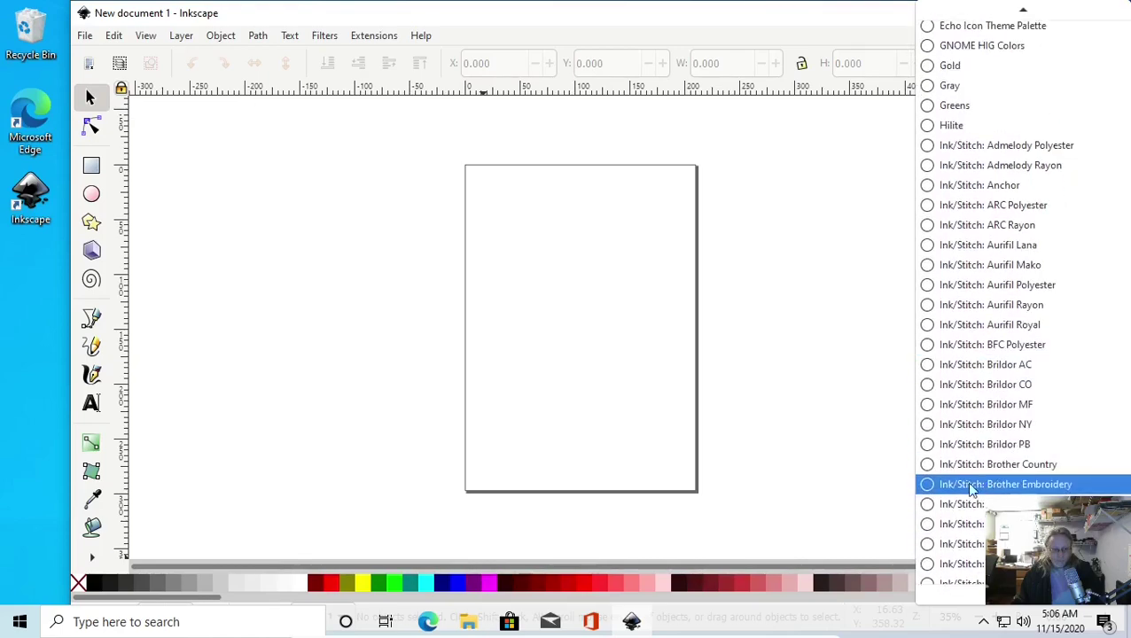
pyautogui.click(932, 488)
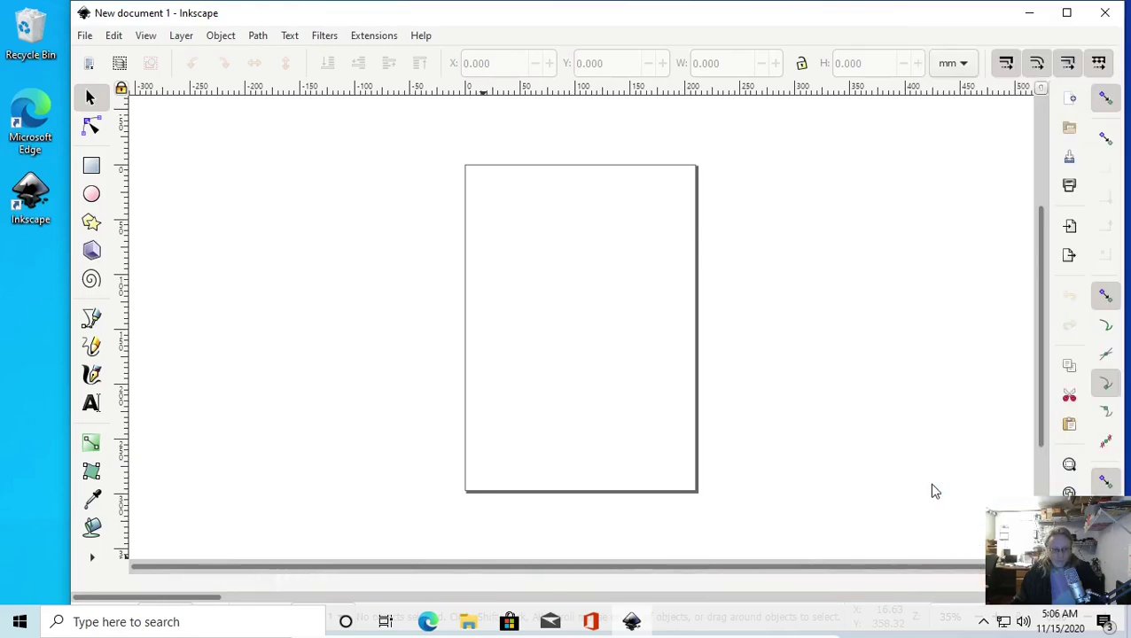
# Maximize the Inkscape window and bring the whole page into view
pyautogui.scroll(-4, 878, 455)
pyautogui.scroll(6, 879, 455)
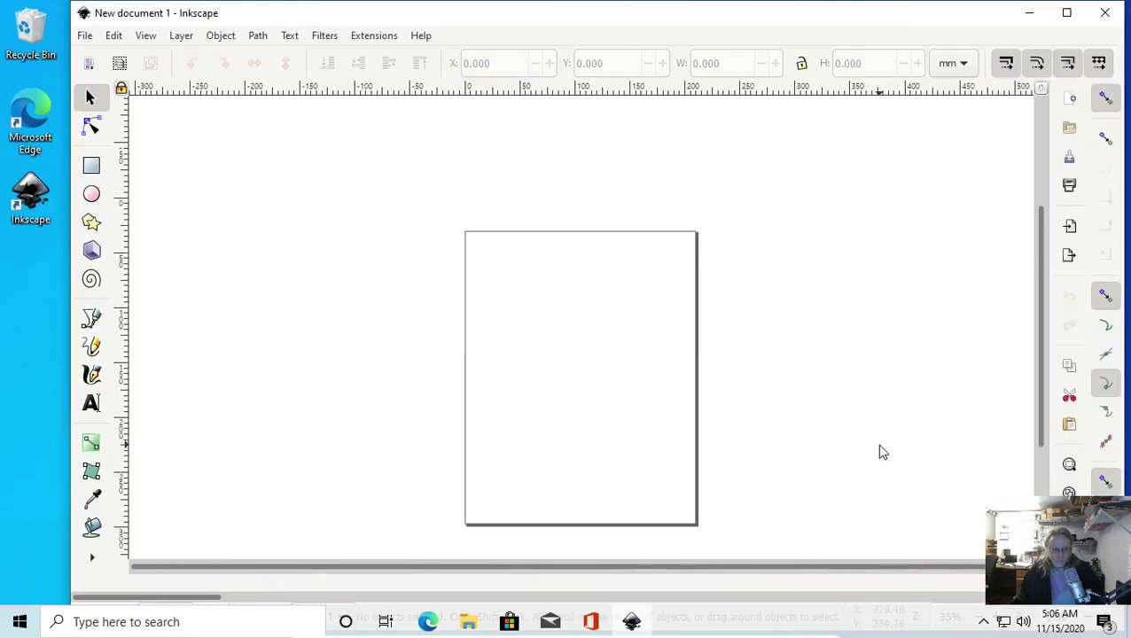
pyautogui.click(1067, 13)
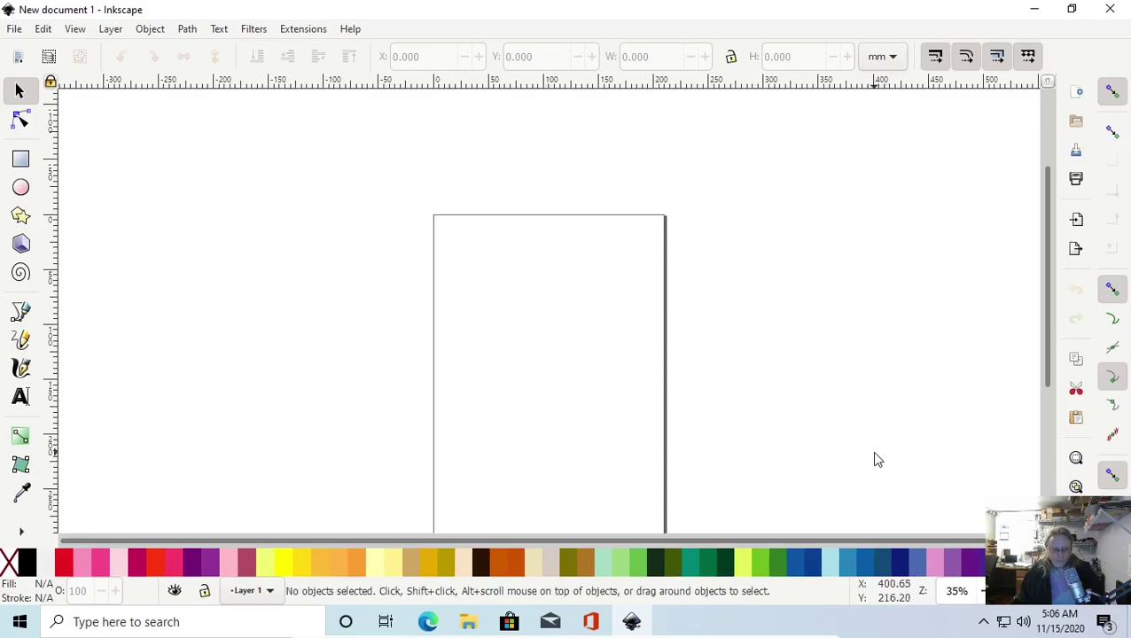
pyautogui.scroll(-2, 849, 381)
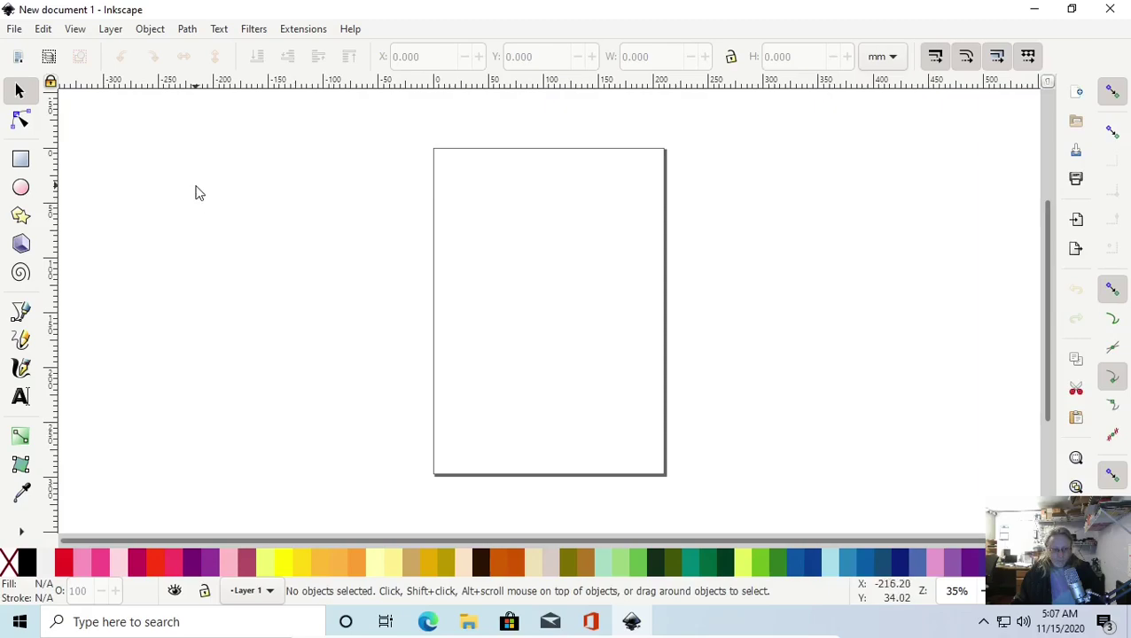
# Open the Layers and Objects dialogs and widen the area in which they are docked
pyautogui.click(111, 29)
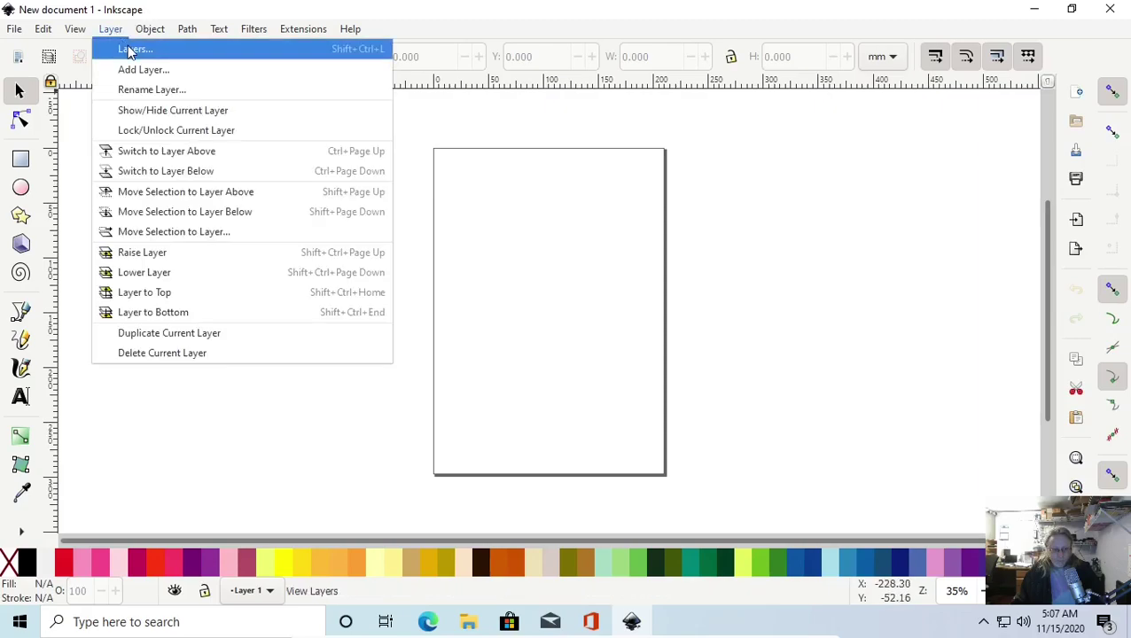
pyautogui.click(130, 49)
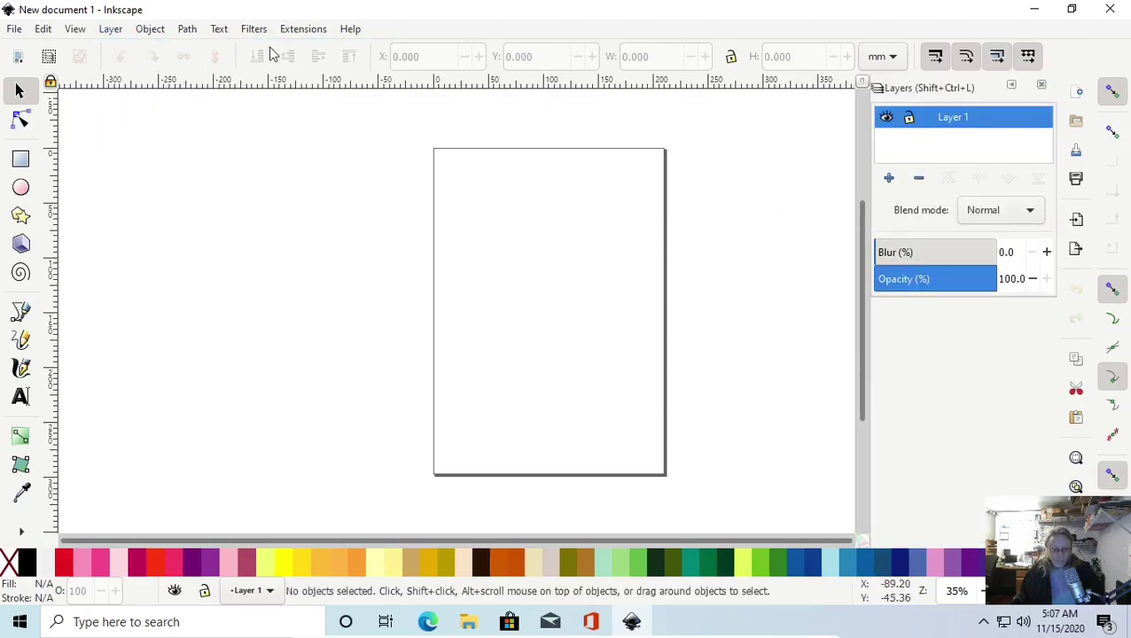
pyautogui.click(150, 29)
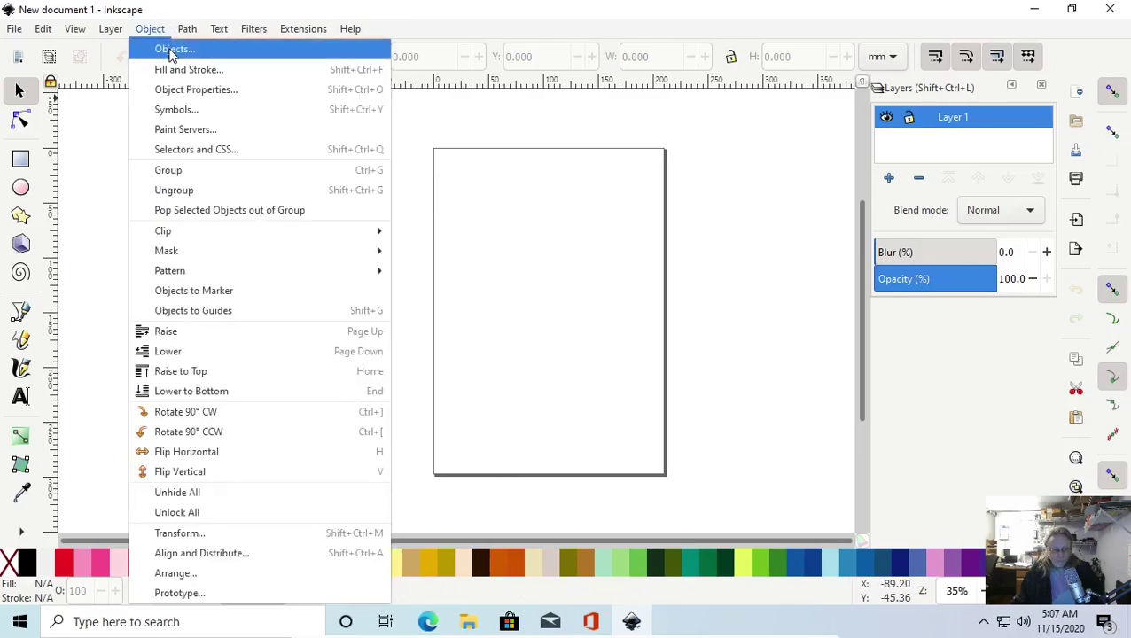
pyautogui.click(169, 46)
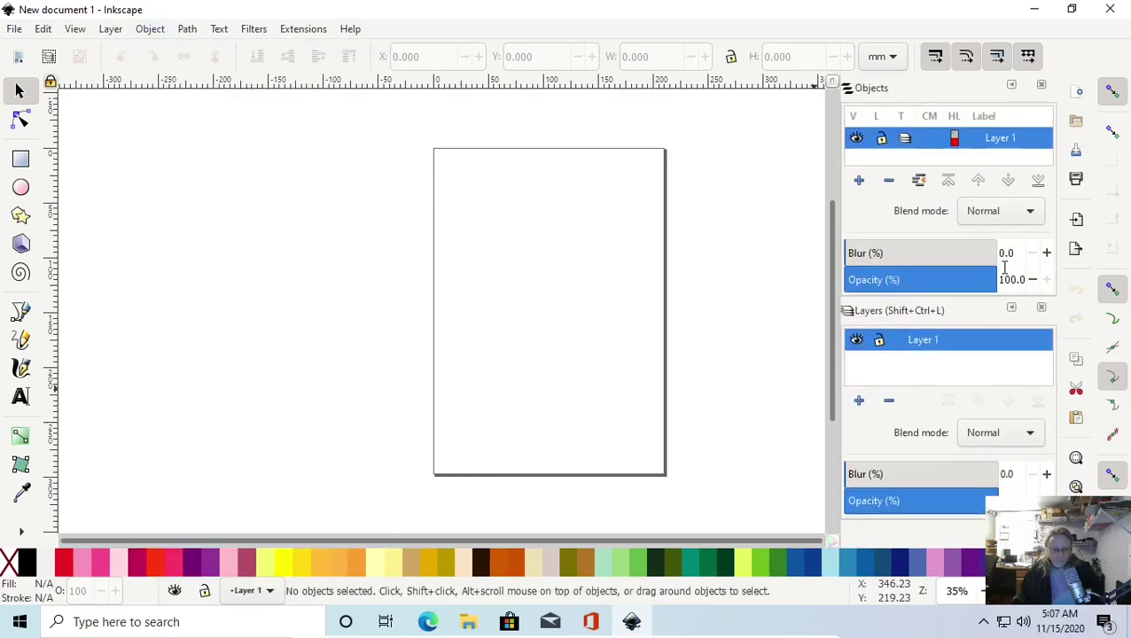
pyautogui.scroll(-4, 1004, 277)
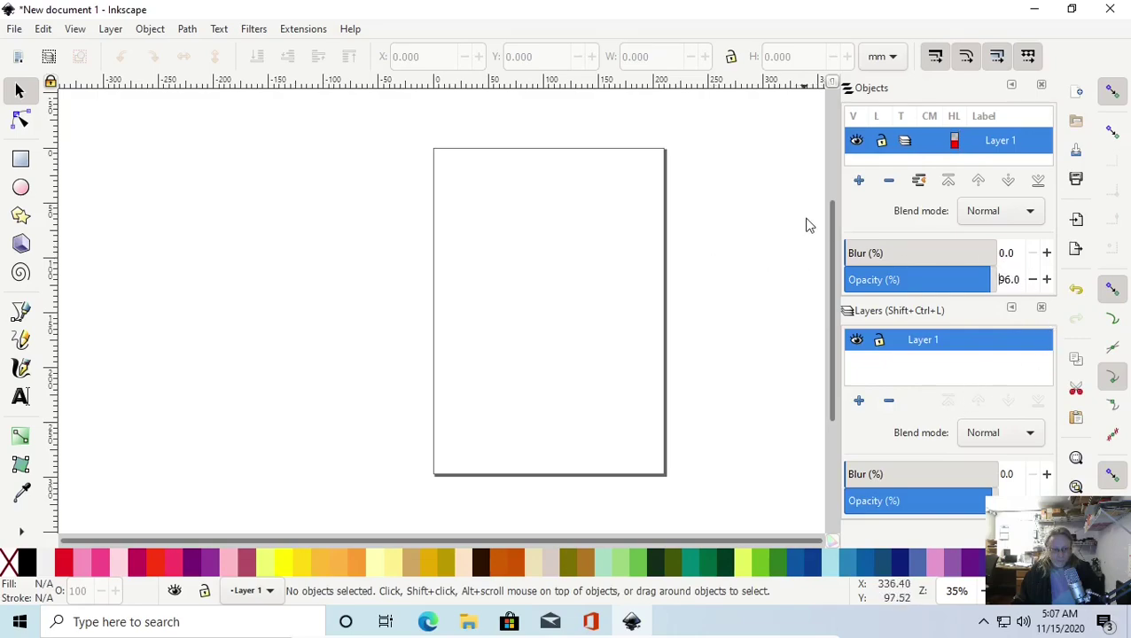
pyautogui.moveTo(842, 184); pyautogui.dragTo(694, 194)
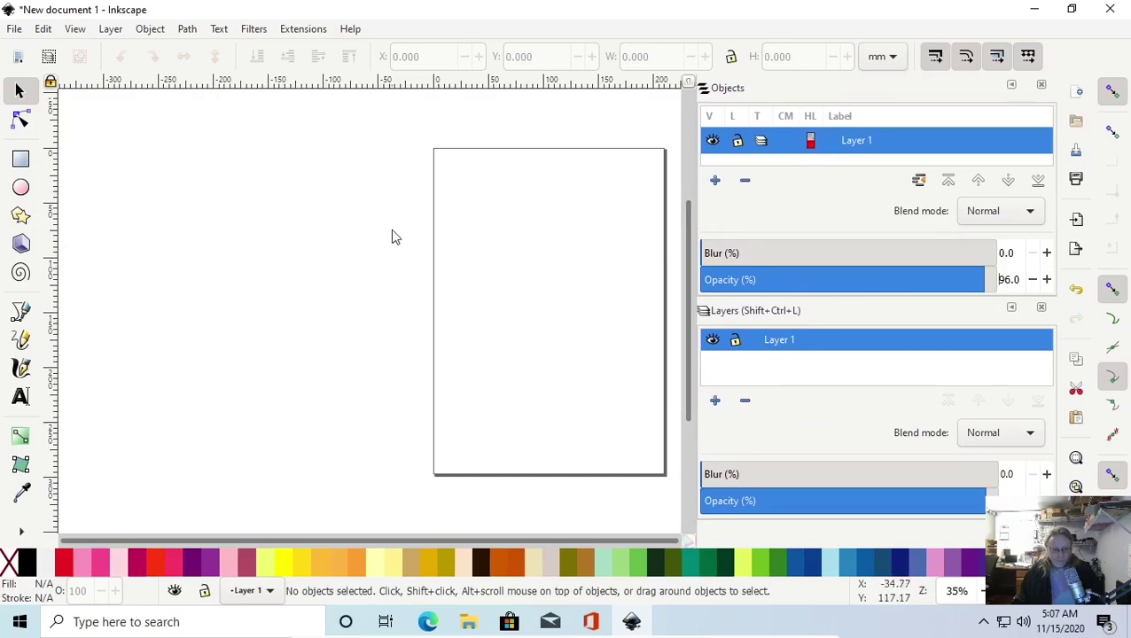
# Open the Text and Font dialog and switch between it and the Objects dialog, leaving Text and Font in front
pyautogui.click(219, 29)
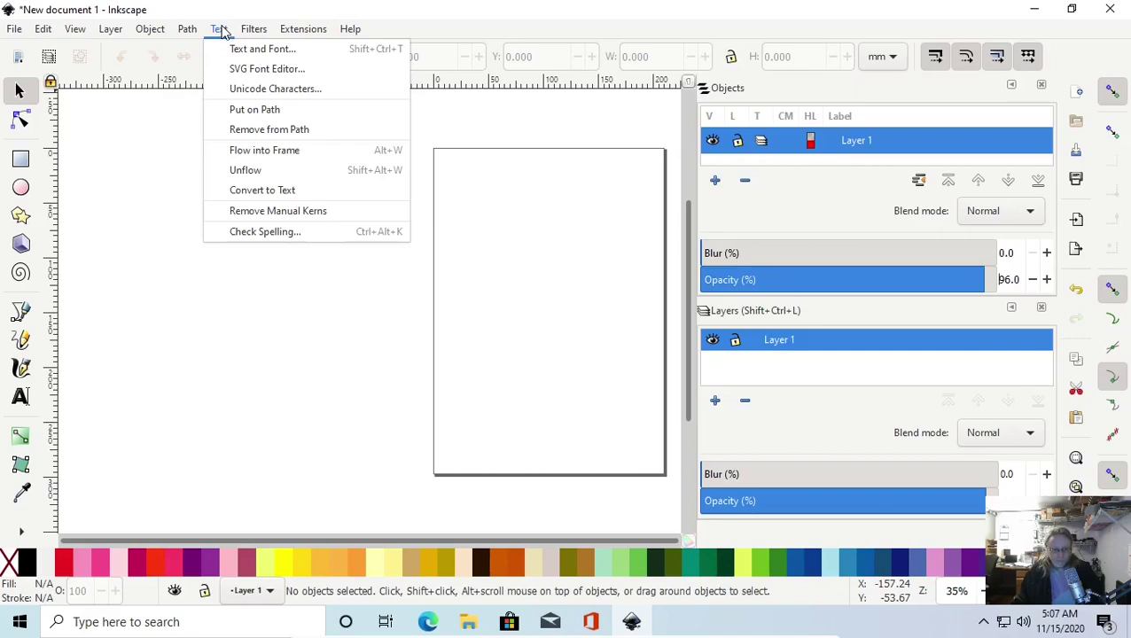
pyautogui.click(245, 48)
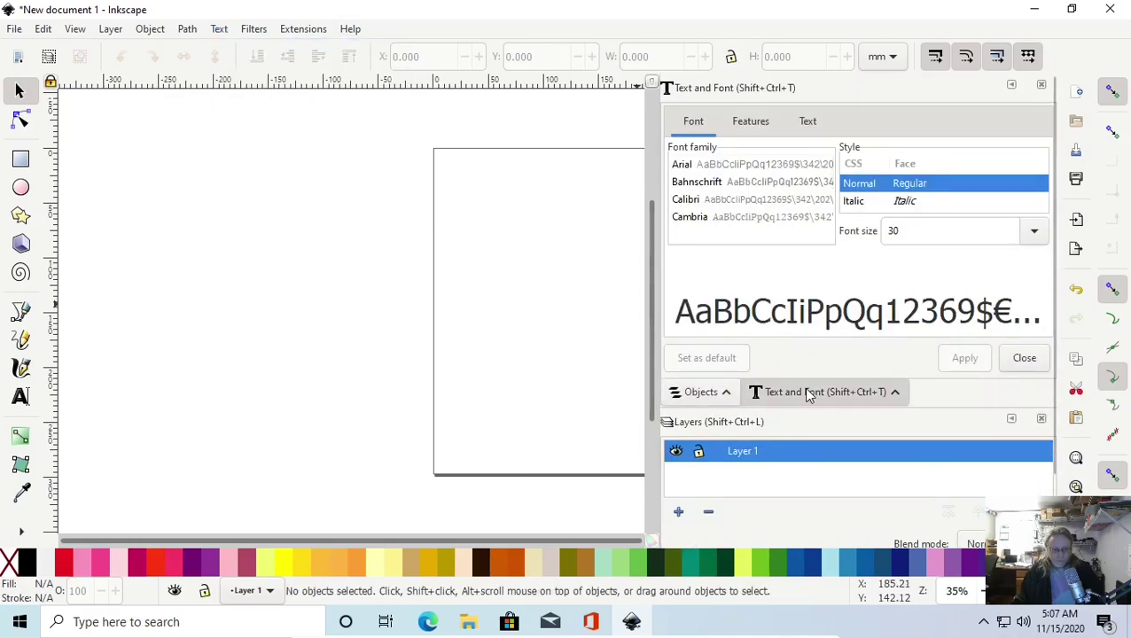
pyautogui.click(703, 392)
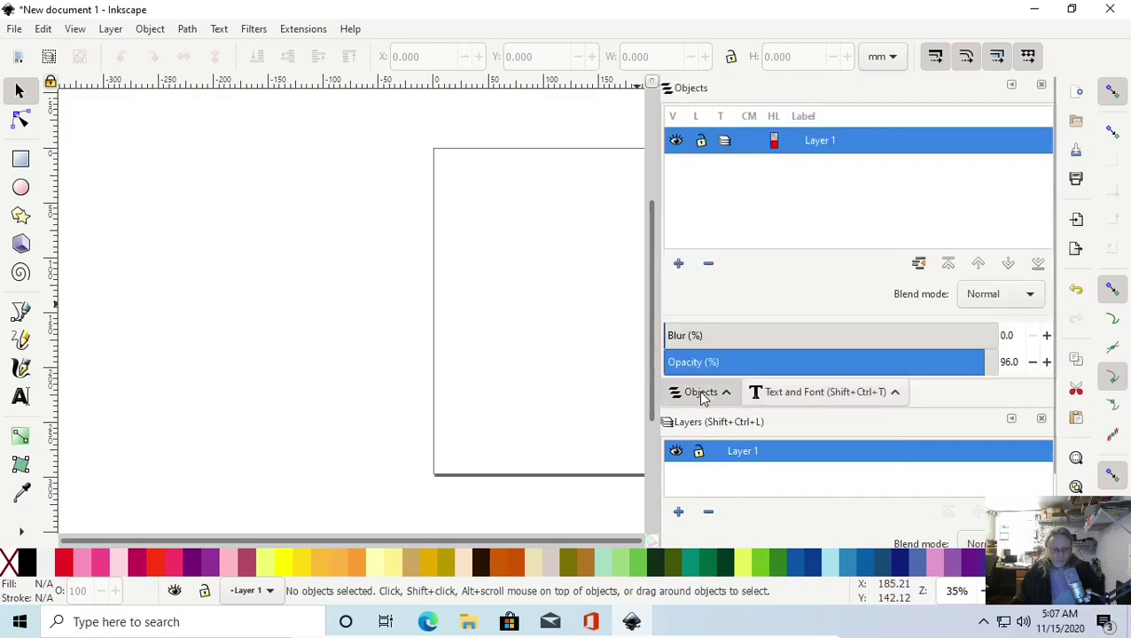
pyautogui.click(825, 393)
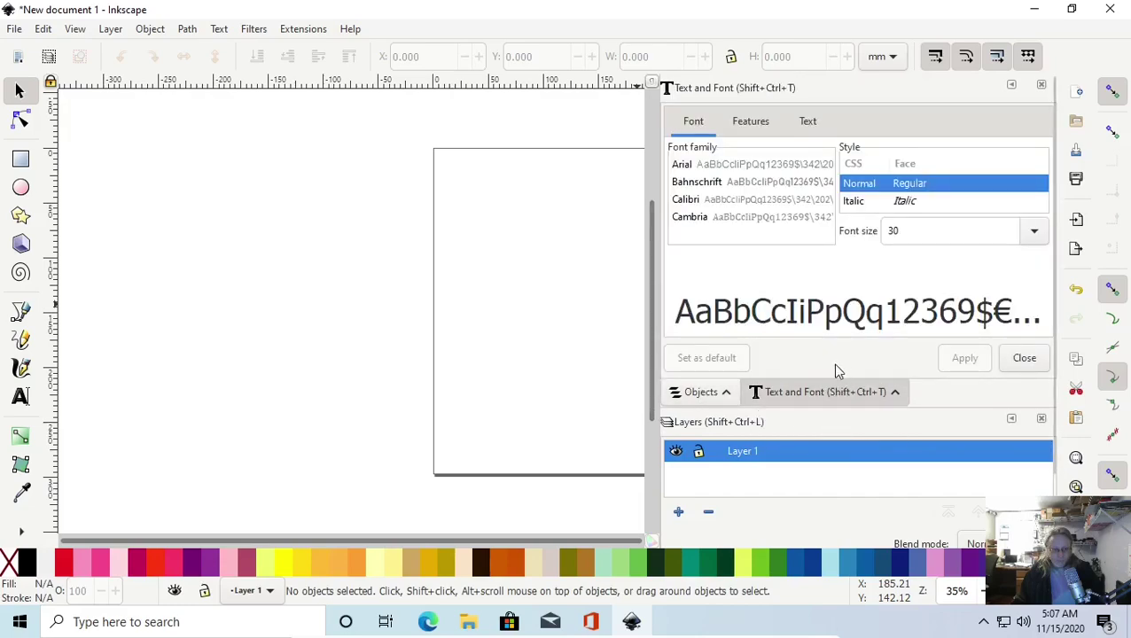
pyautogui.click(702, 393)
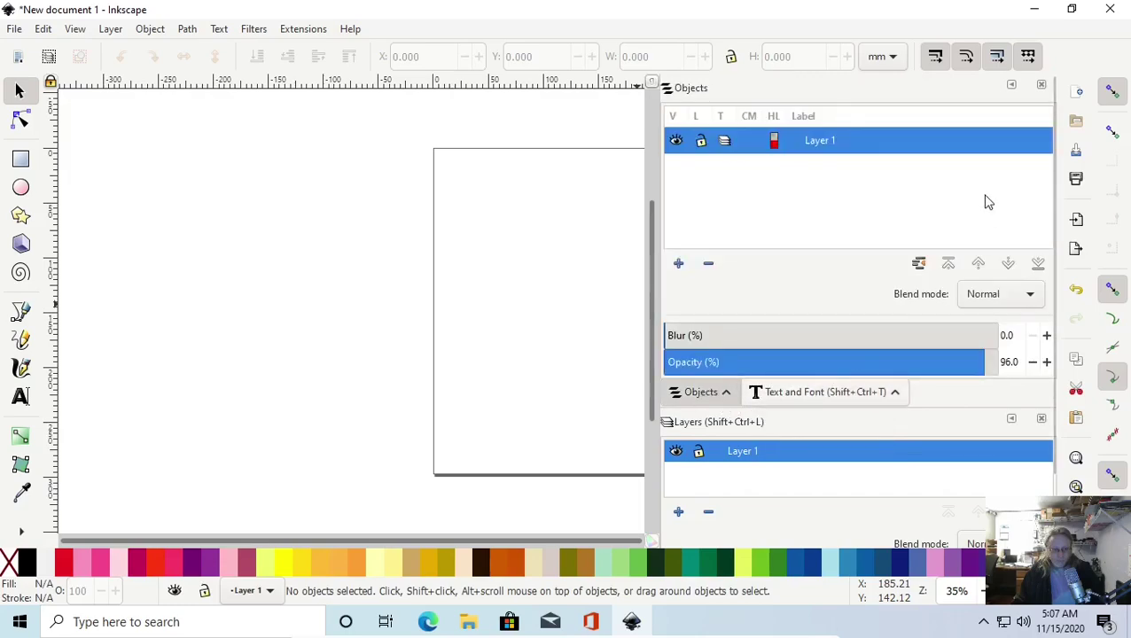
pyautogui.click(837, 396)
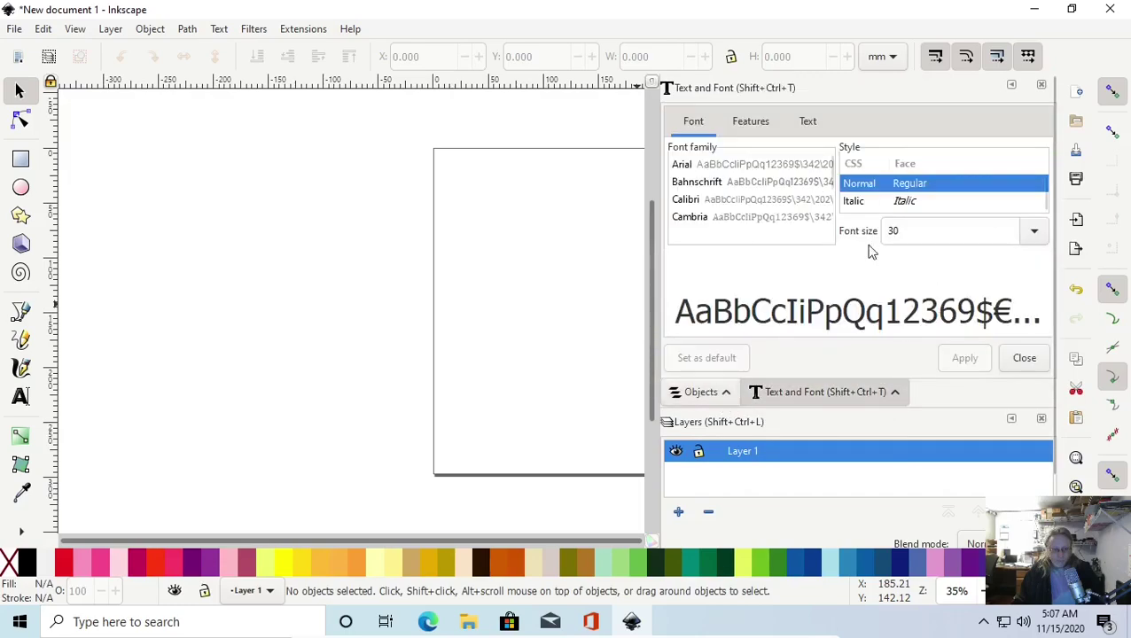
pyautogui.click(709, 398)
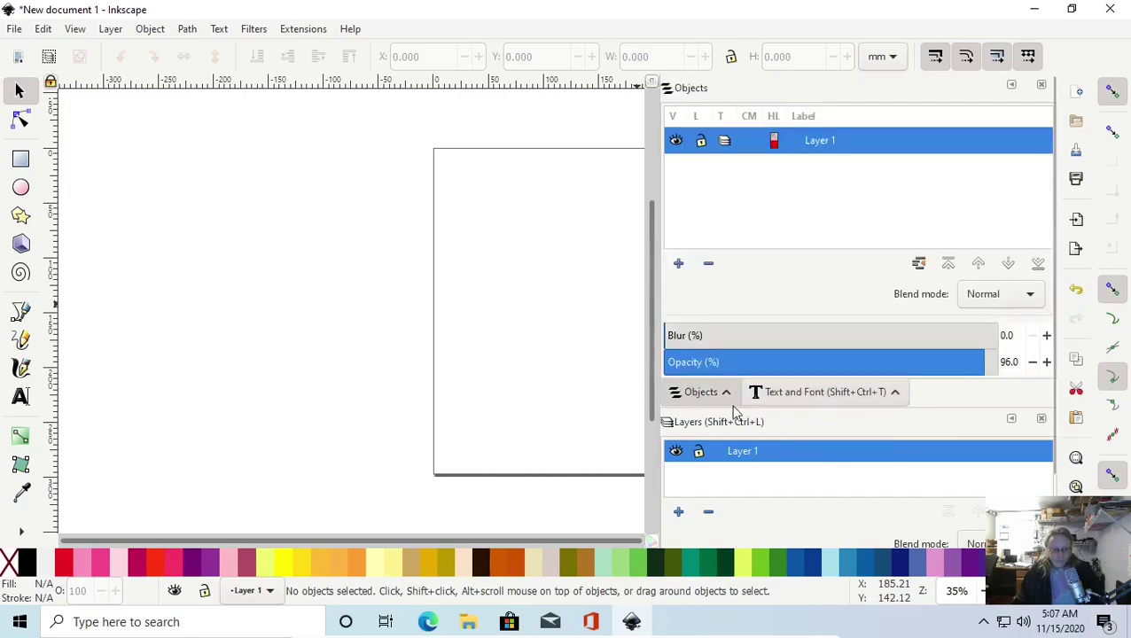
pyautogui.click(790, 392)
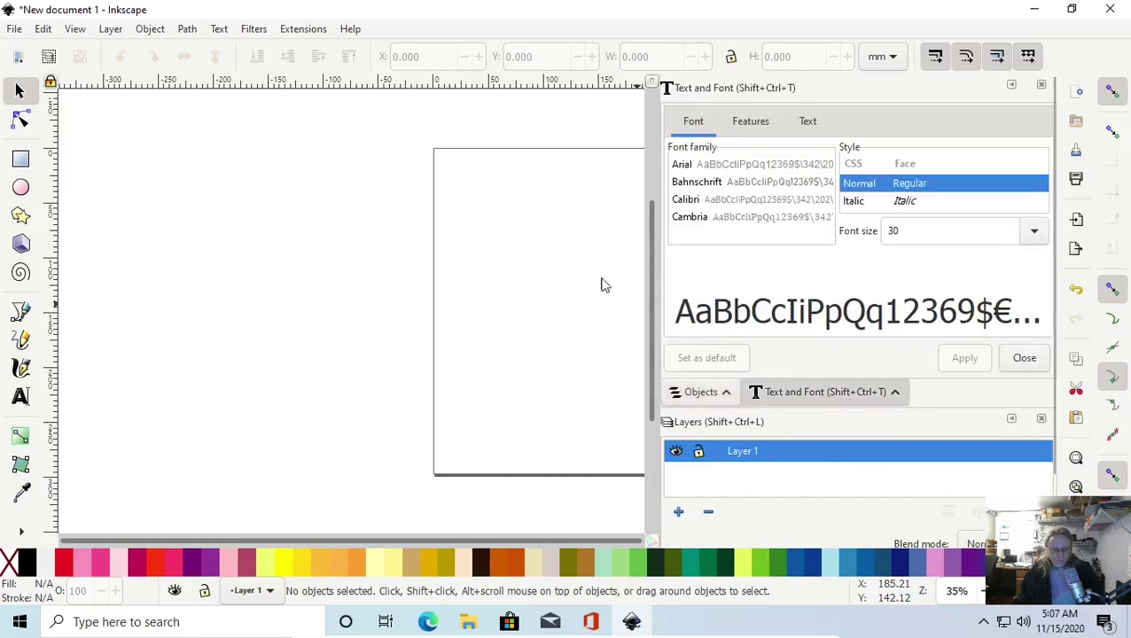
pyautogui.click(290, 30)
pyautogui.moveTo(255, 31)
pyautogui.moveTo(217, 34)
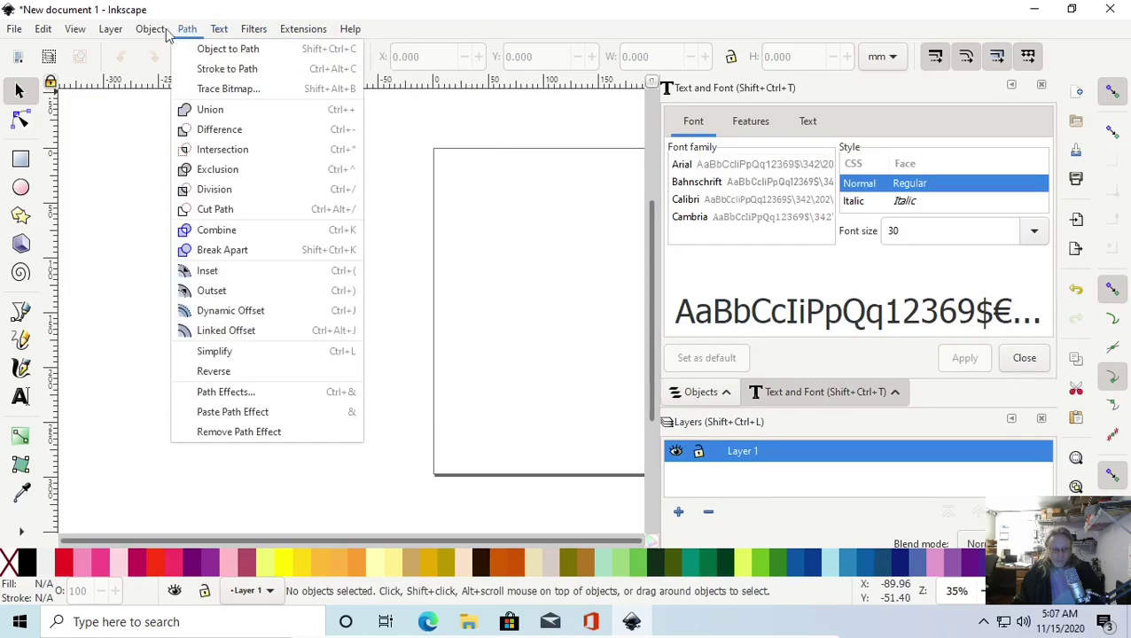
pyautogui.moveTo(76, 32)
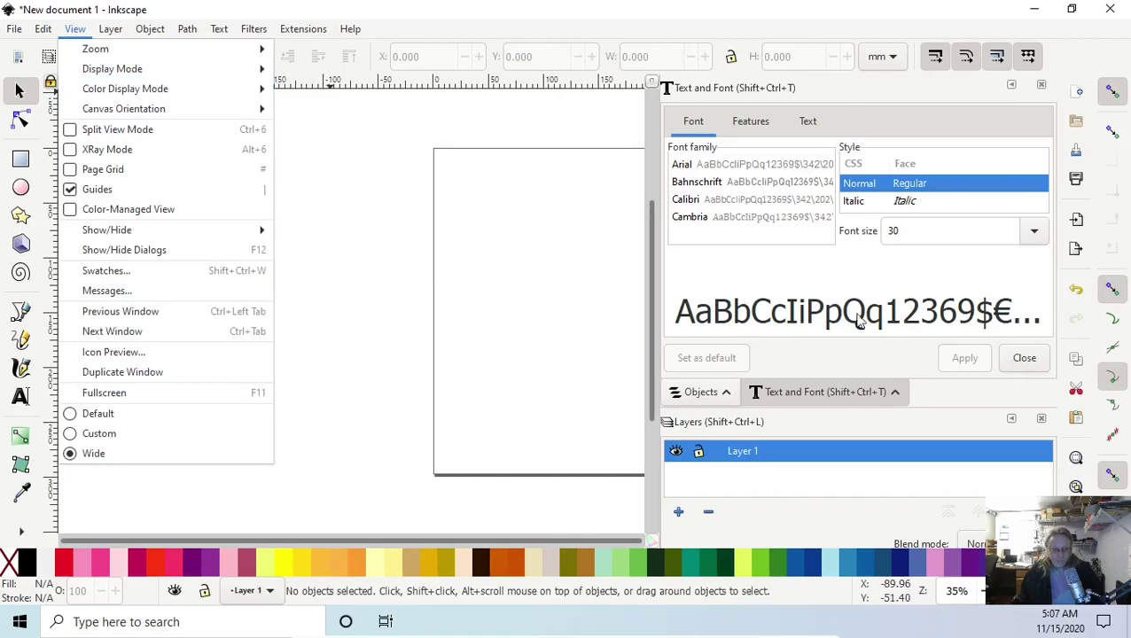
pyautogui.click(346, 280)
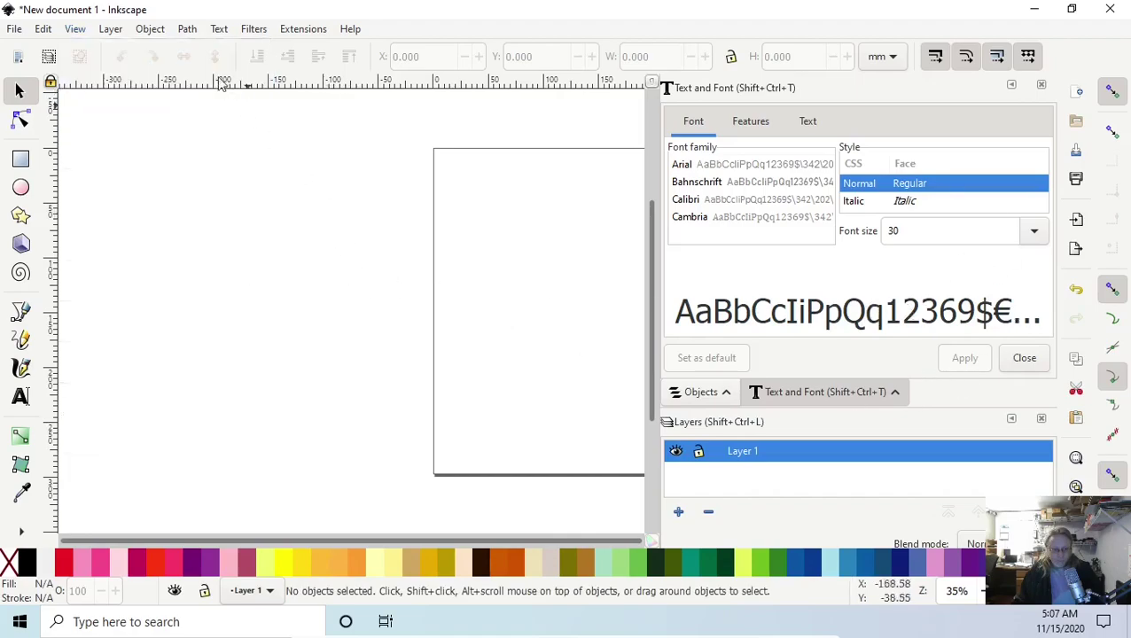
pyautogui.click(118, 31)
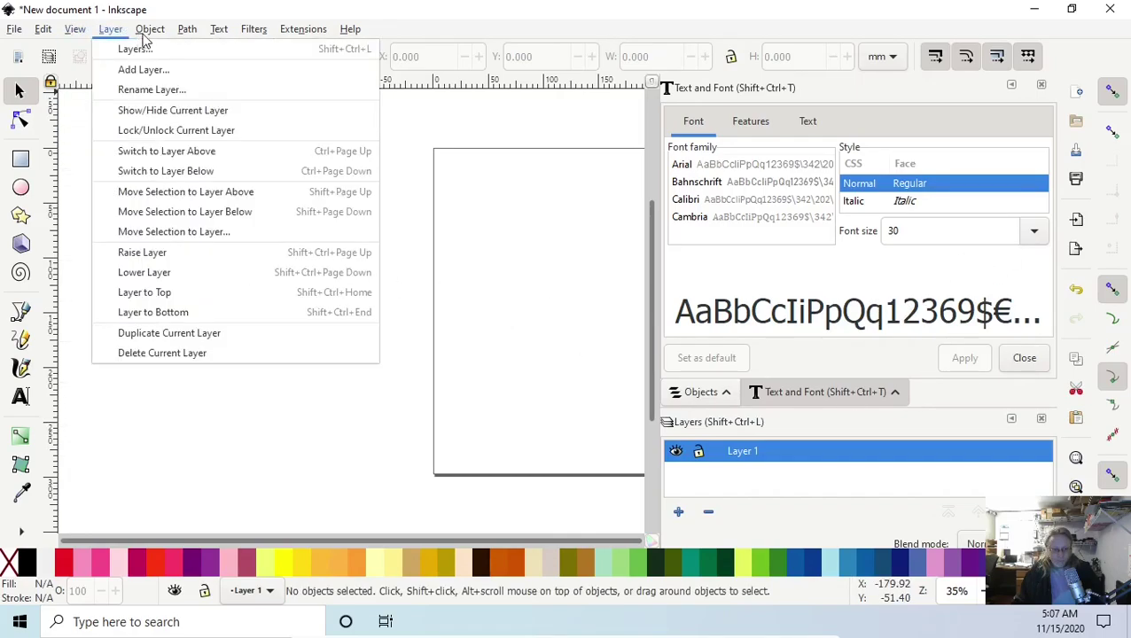
pyautogui.click(608, 119)
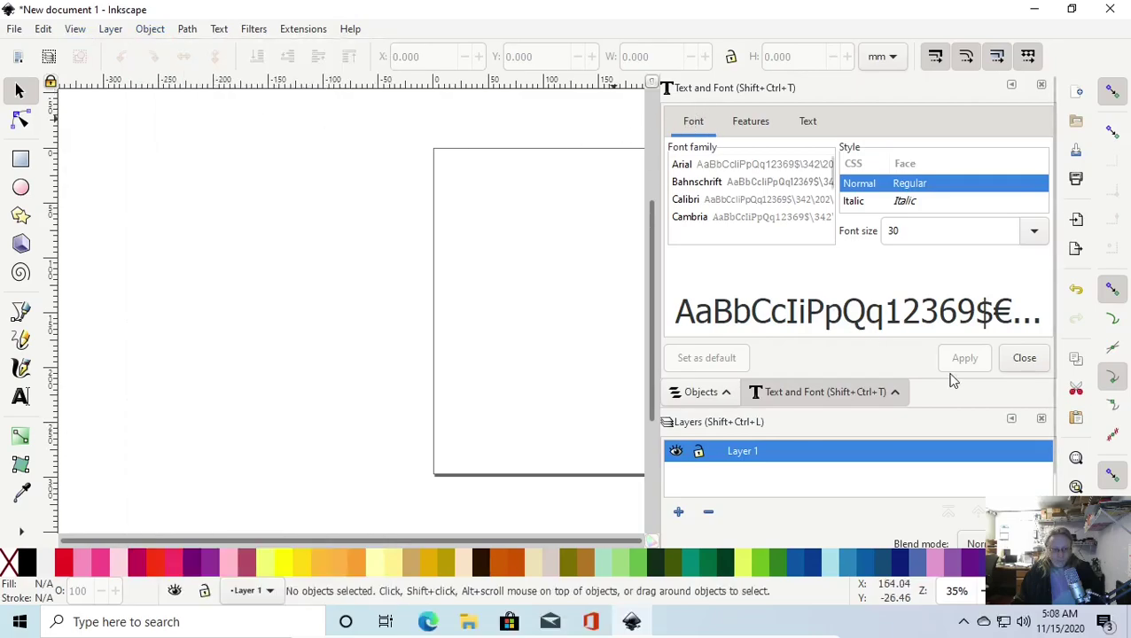
# Bring the Objects dialog to the front of its dock group, then return to Text and Font
pyautogui.scroll(-2, 857, 310)
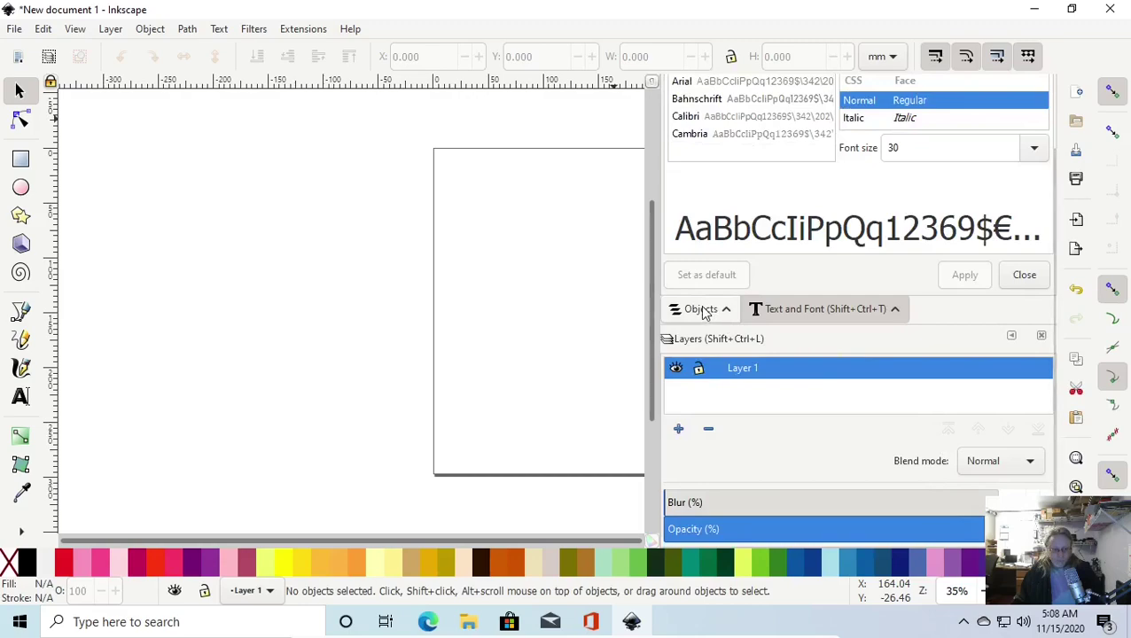
pyautogui.click(708, 310)
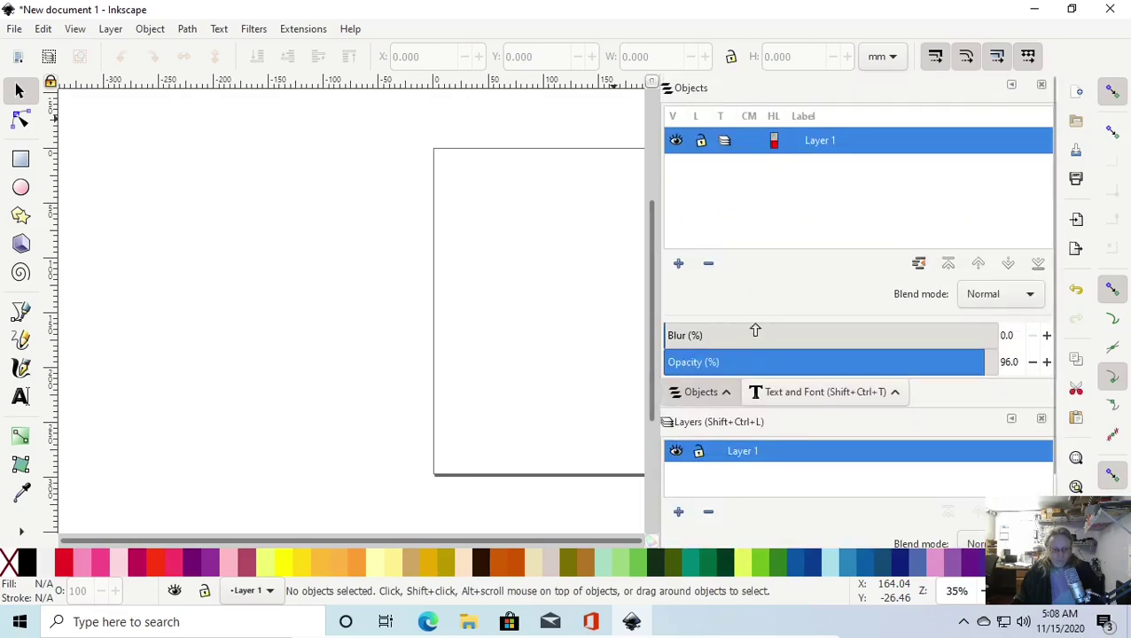
pyautogui.click(808, 393)
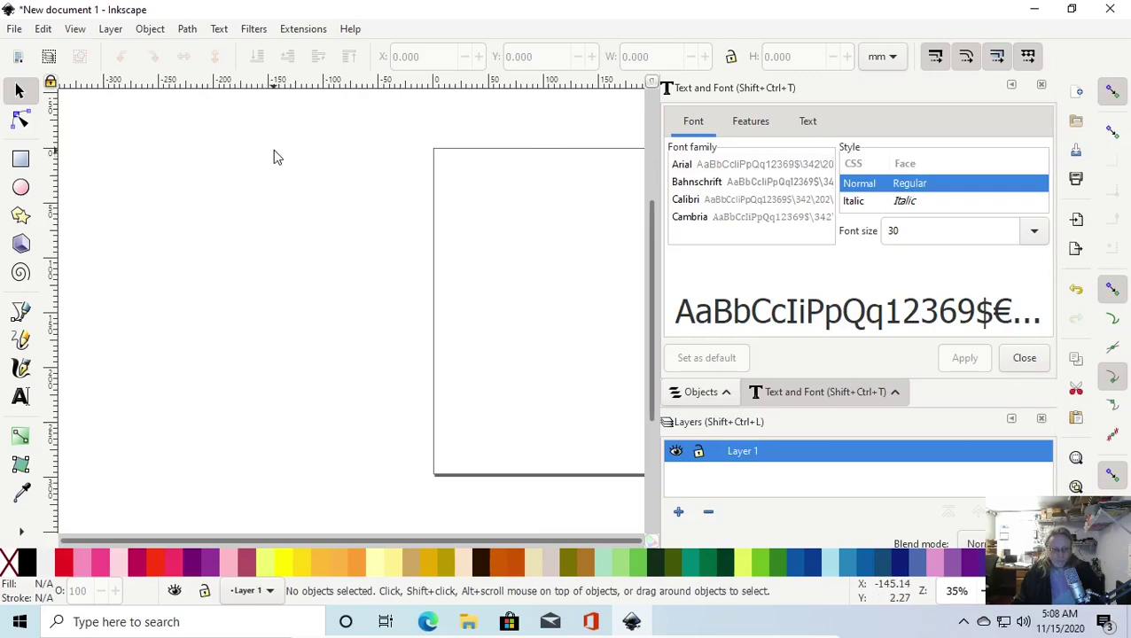
# Open the Fill and Stroke dialog, look at the stroke style settings and return to the fill settings
pyautogui.click(253, 30)
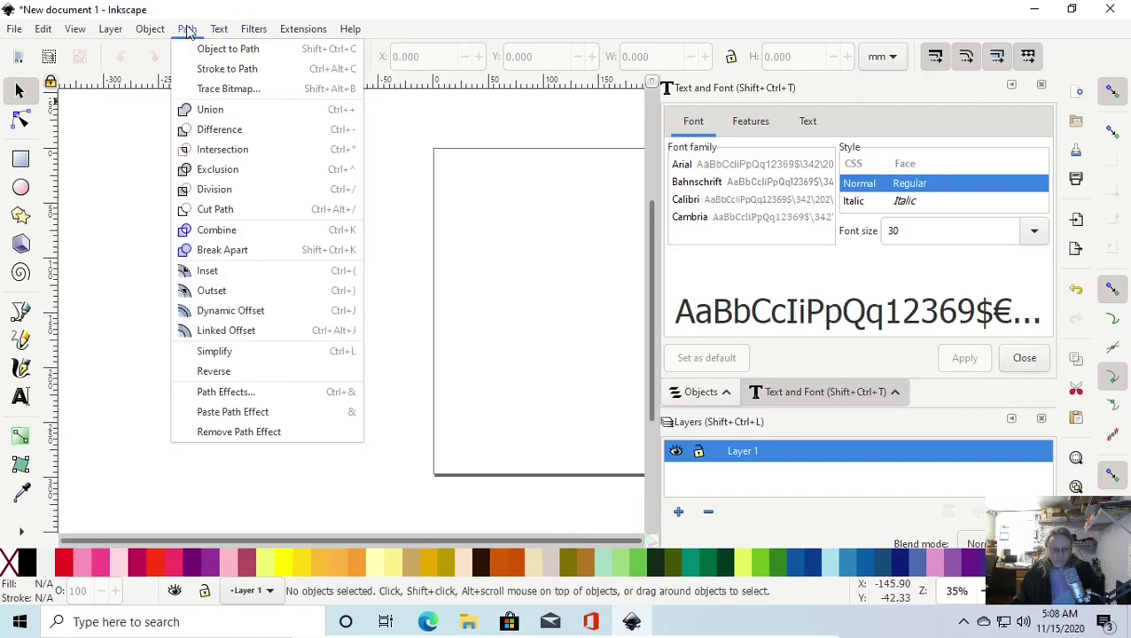
pyautogui.moveTo(139, 42)
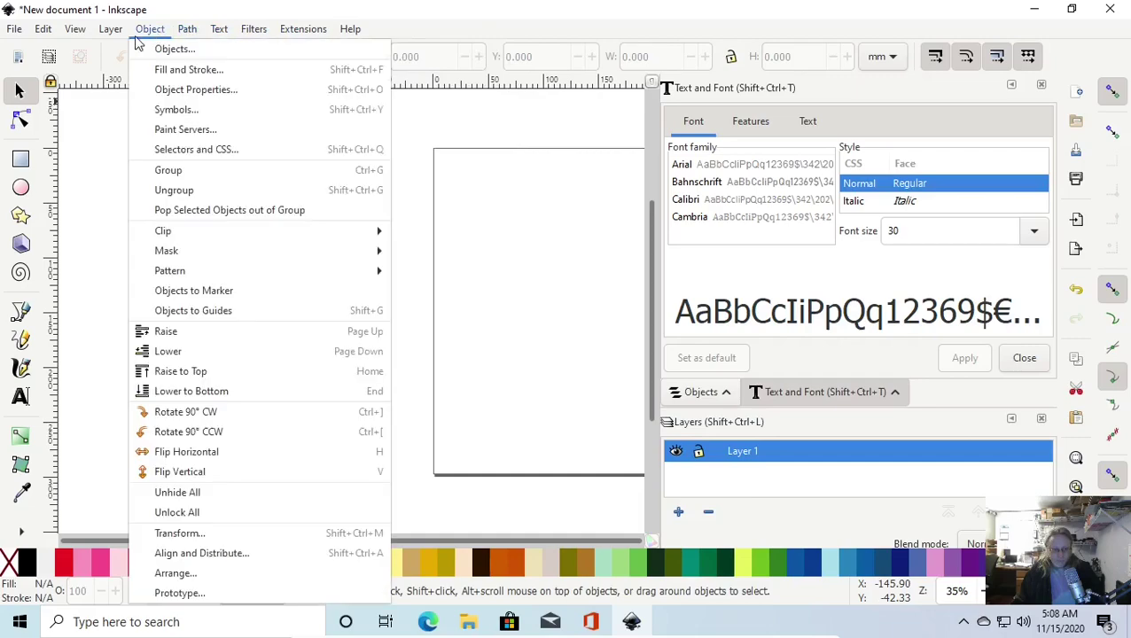
pyautogui.click(168, 71)
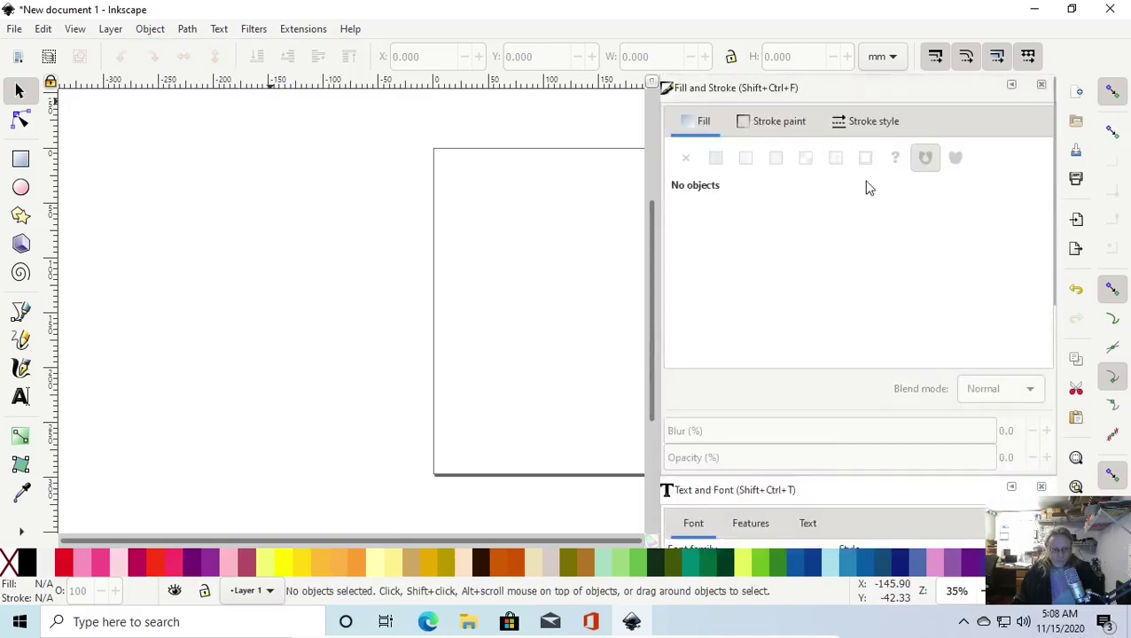
pyautogui.click(877, 122)
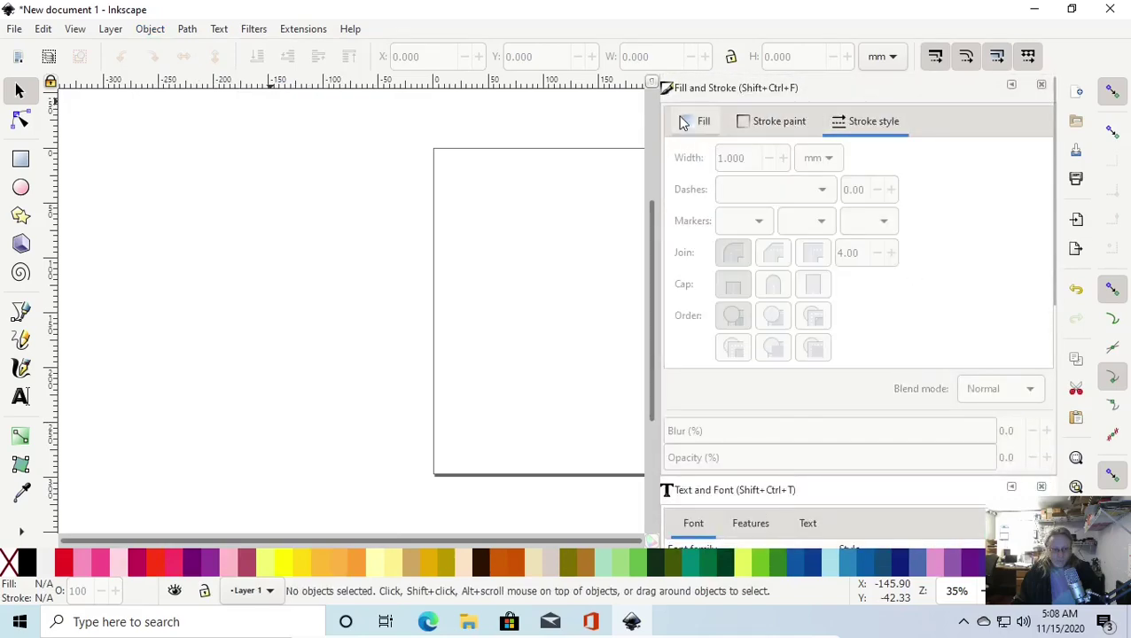
pyautogui.click(691, 122)
pyautogui.click(186, 30)
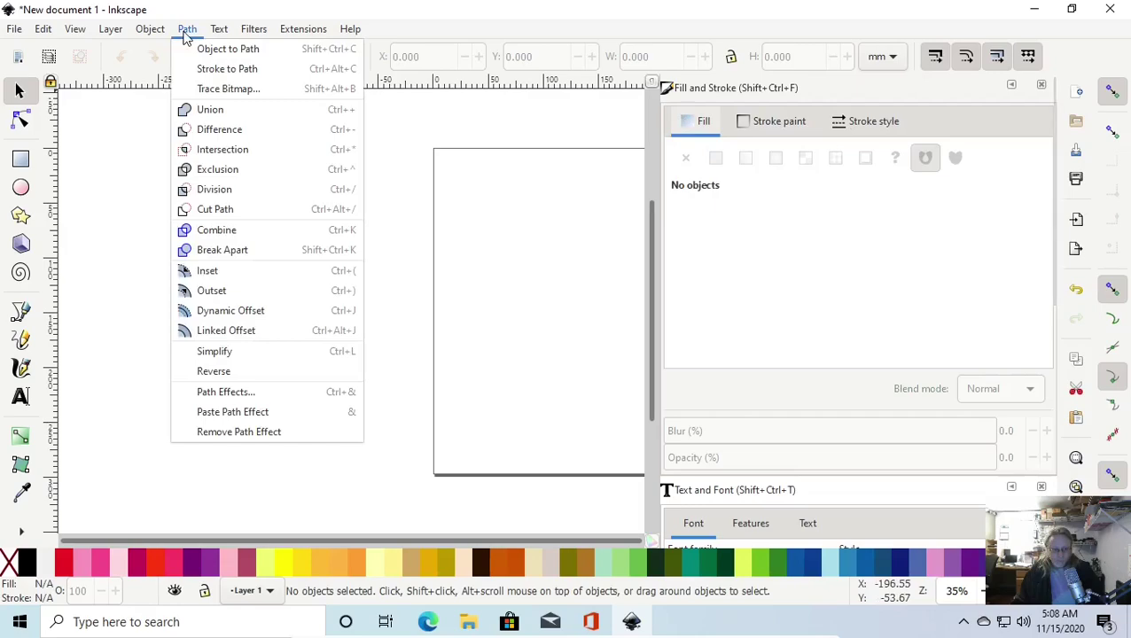
pyautogui.moveTo(153, 34)
pyautogui.moveTo(193, 29)
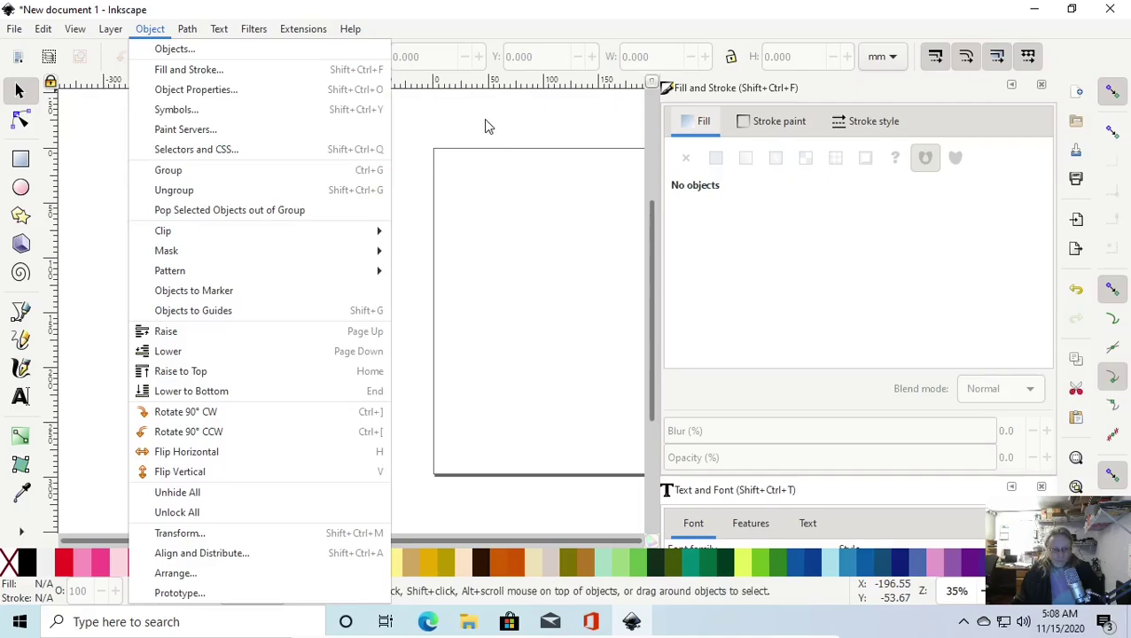
pyautogui.click(536, 125)
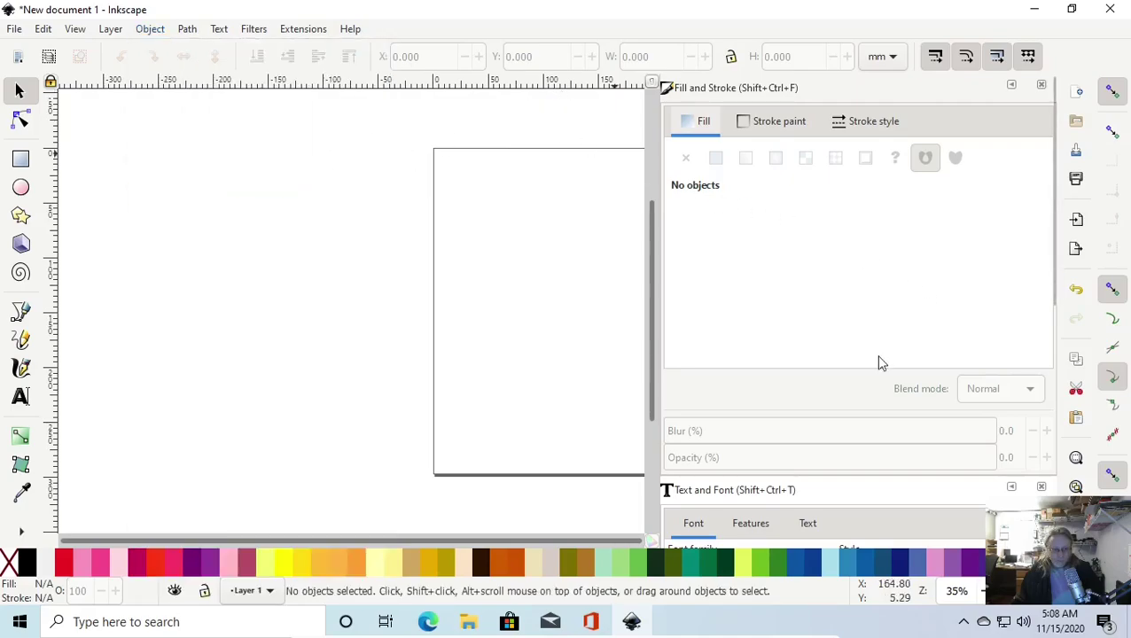
# Look through the stacked Fill and Stroke, Text and Font, and Layers dialogs in the dock
pyautogui.scroll(-5, 952, 262)
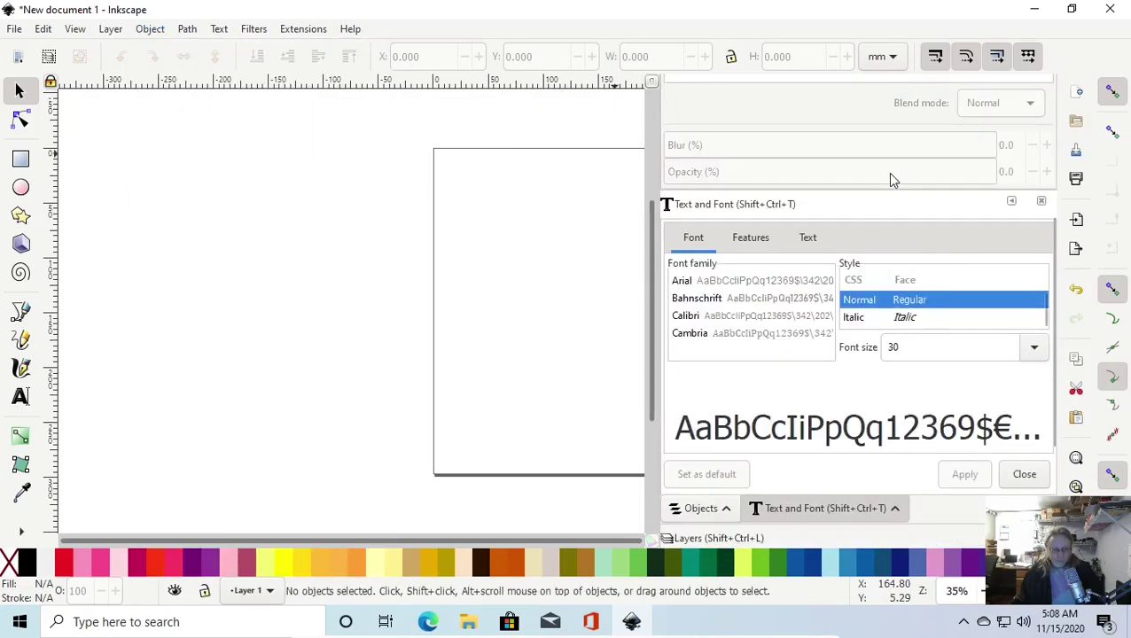
pyautogui.scroll(5, 891, 179)
pyautogui.scroll(-8, 947, 227)
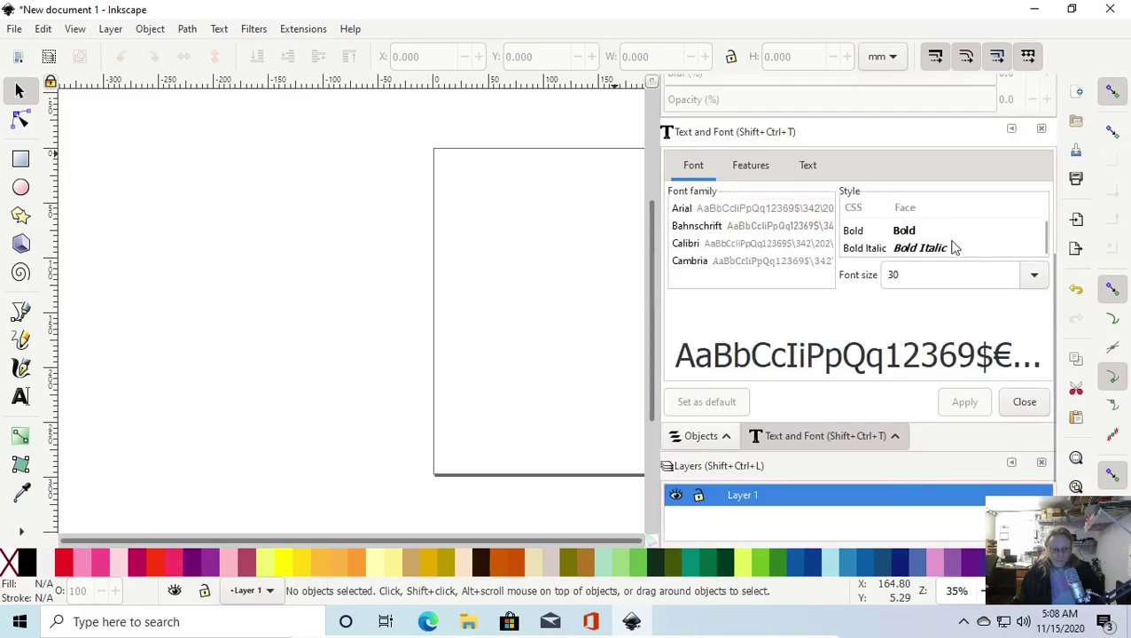
pyautogui.scroll(3, 932, 301)
pyautogui.scroll(5, 917, 232)
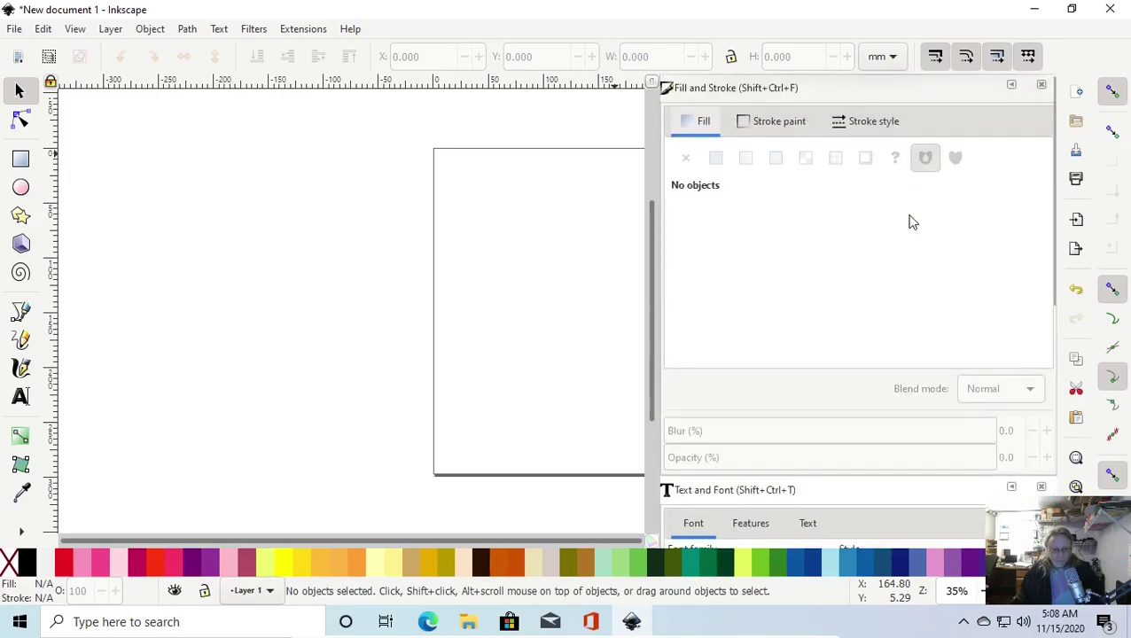
pyautogui.moveTo(1056, 215); pyautogui.dragTo(1052, 220)
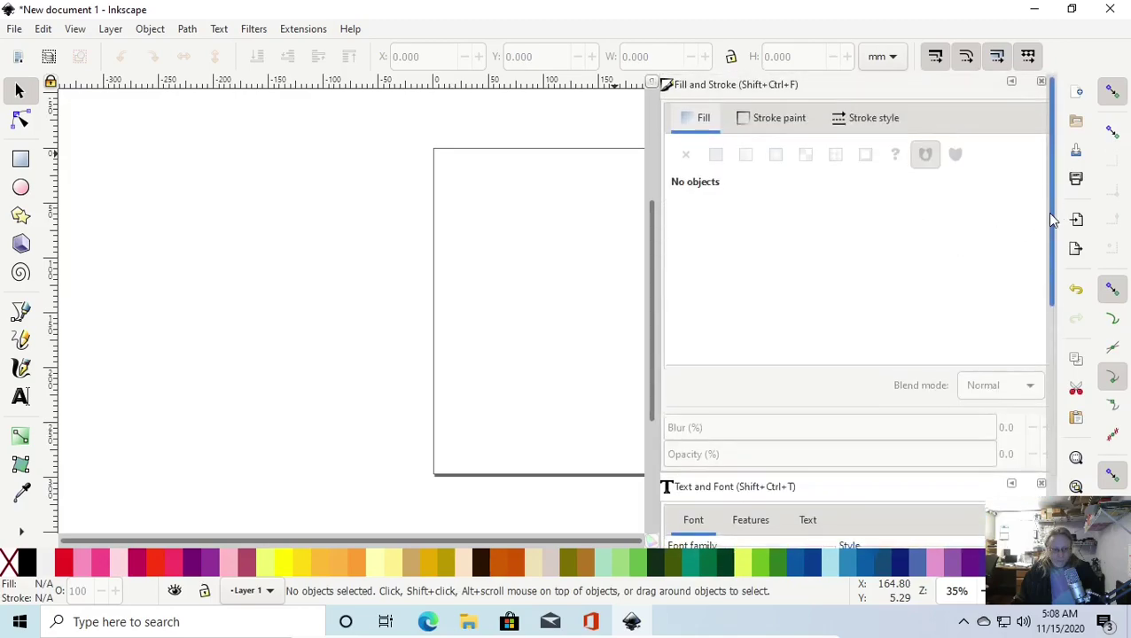
pyautogui.scroll(-8, 1033, 367)
pyautogui.scroll(6, 1028, 455)
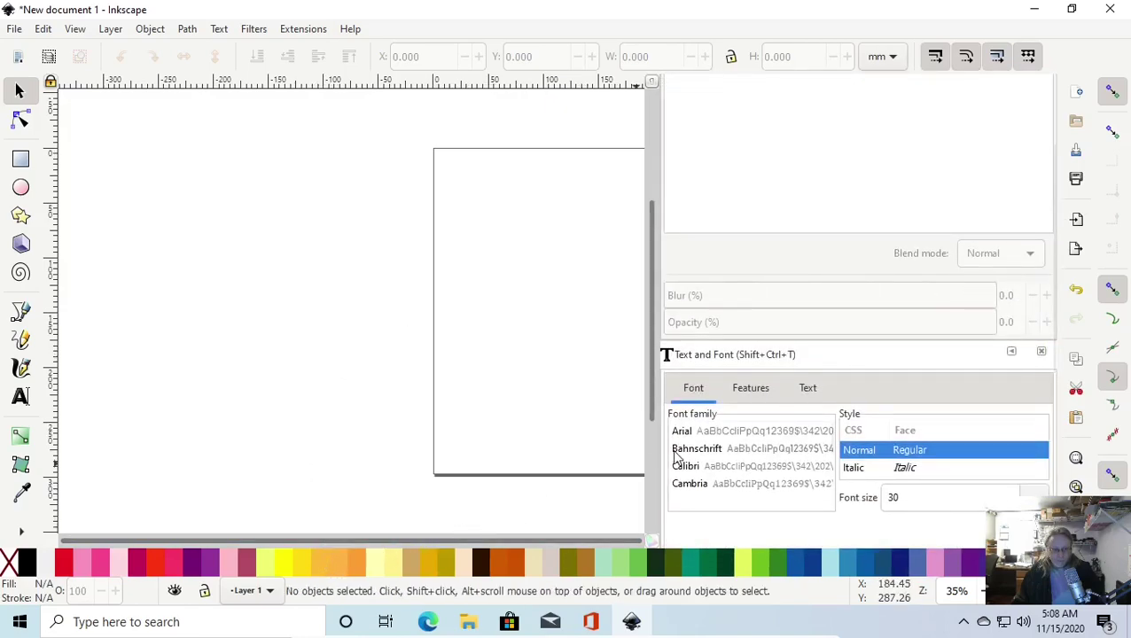
# Draw a red ellipse with radii of about 33 by 37 mm in the upper half of the page
pyautogui.moveTo(485, 284); pyautogui.dragTo(384, 240)
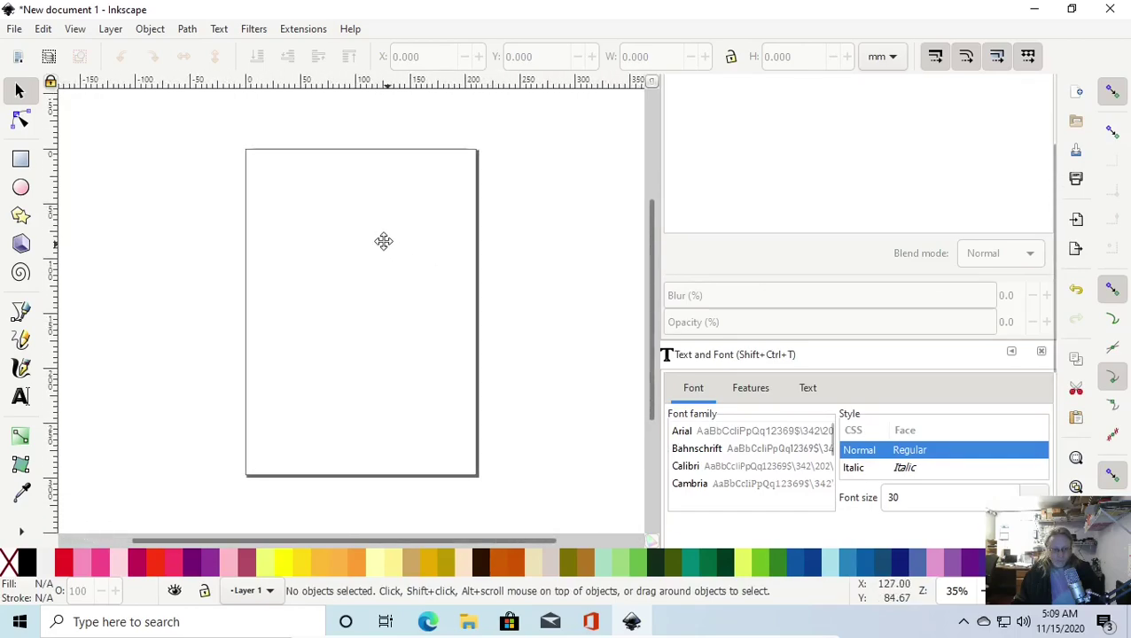
pyautogui.click(21, 188)
pyautogui.moveTo(292, 228); pyautogui.dragTo(364, 309)
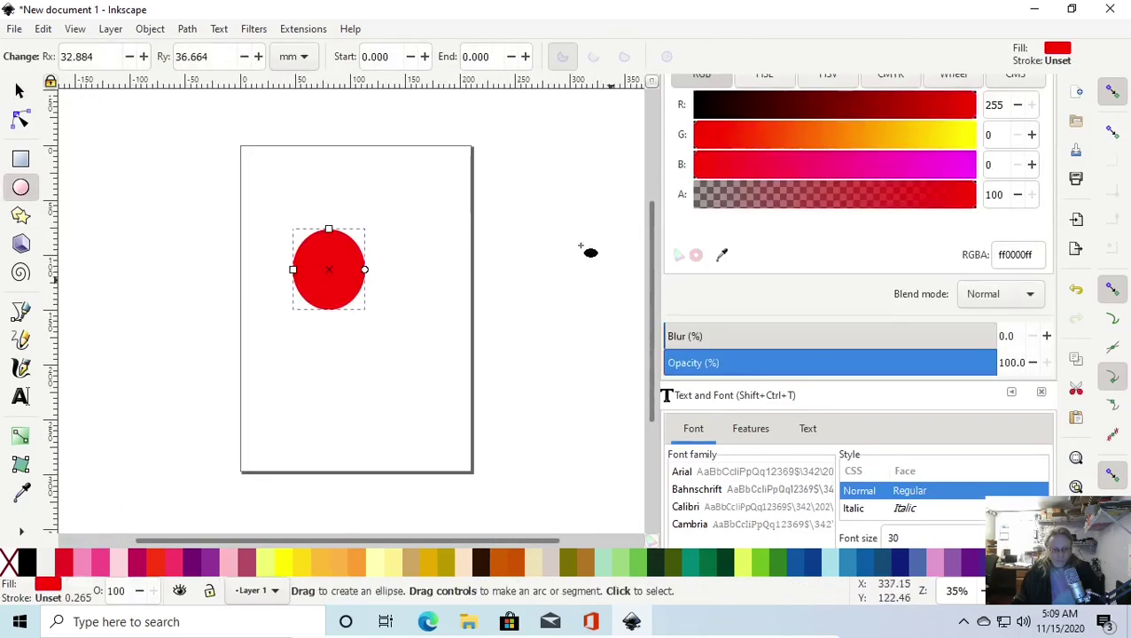
# Run the Ink/Stitch object troubleshooting on the red ellipse and dismiss its report
pyautogui.click(313, 32)
pyautogui.moveTo(344, 230)
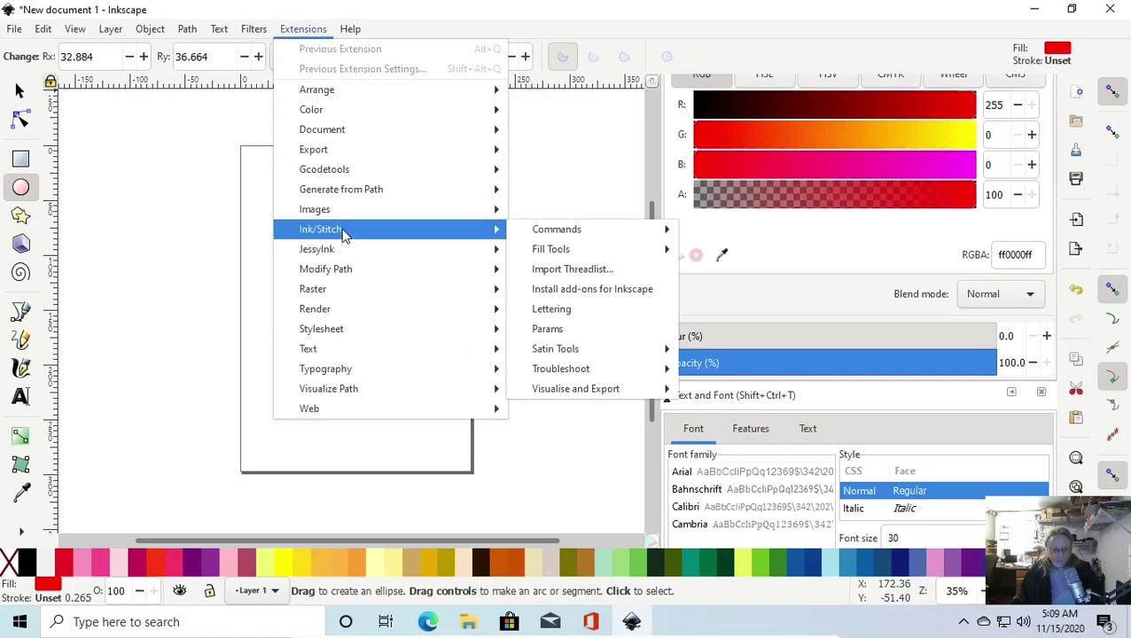
pyautogui.moveTo(606, 378)
pyautogui.click(754, 410)
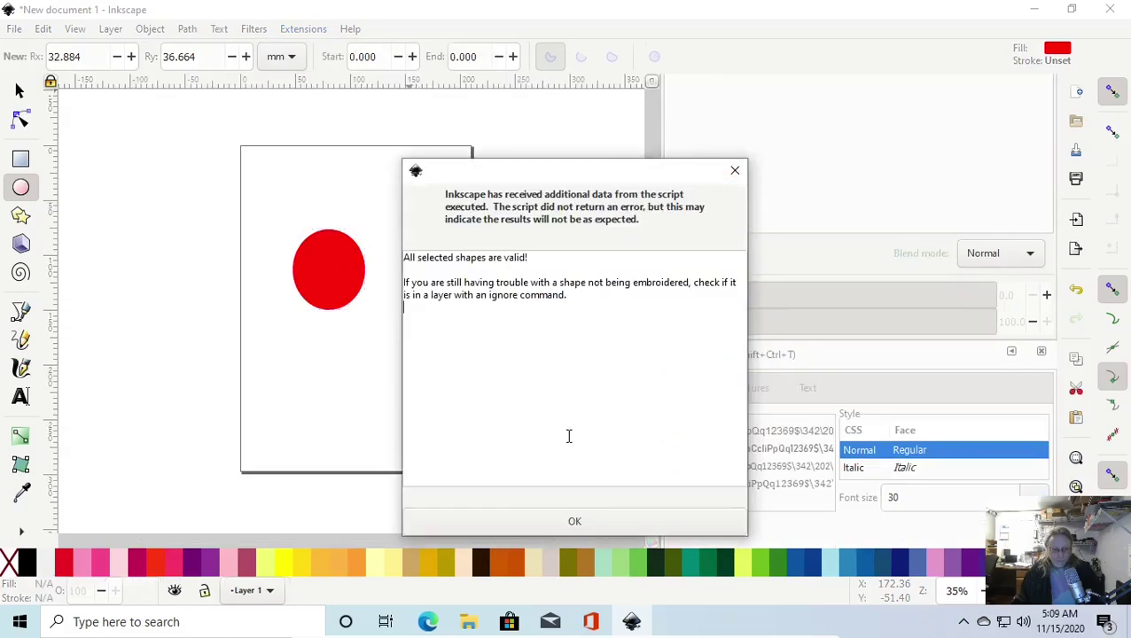
pyautogui.click(553, 521)
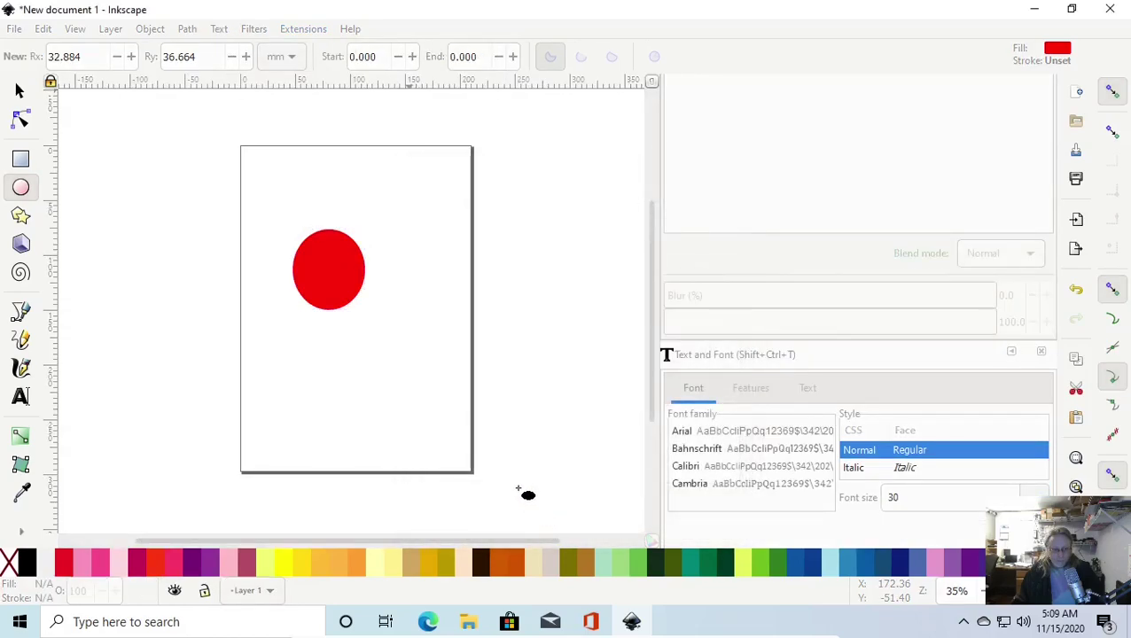
# Start saving the document under a new name, enlarge the save dialog and open the Documents folder
pyautogui.click(15, 30)
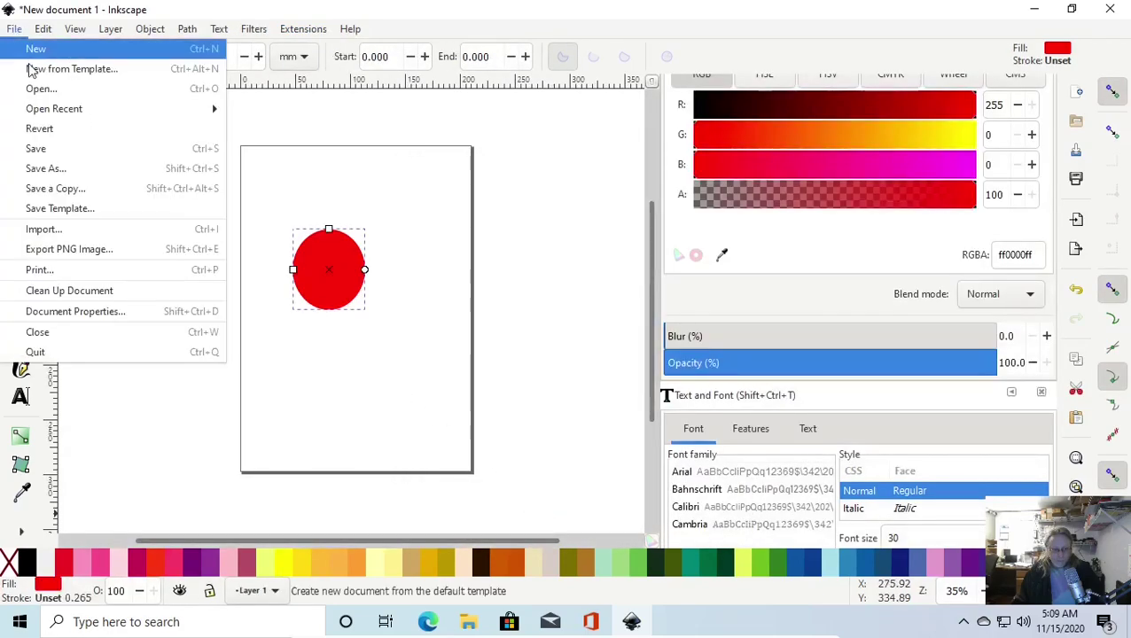
pyautogui.click(71, 168)
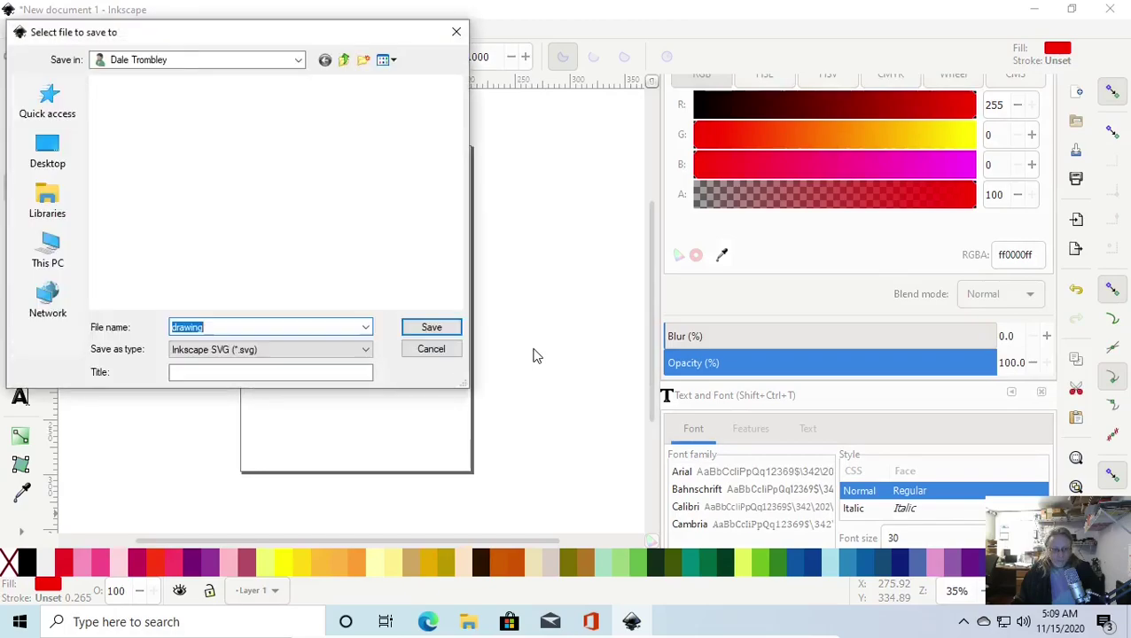
pyautogui.doubleClick(379, 31)
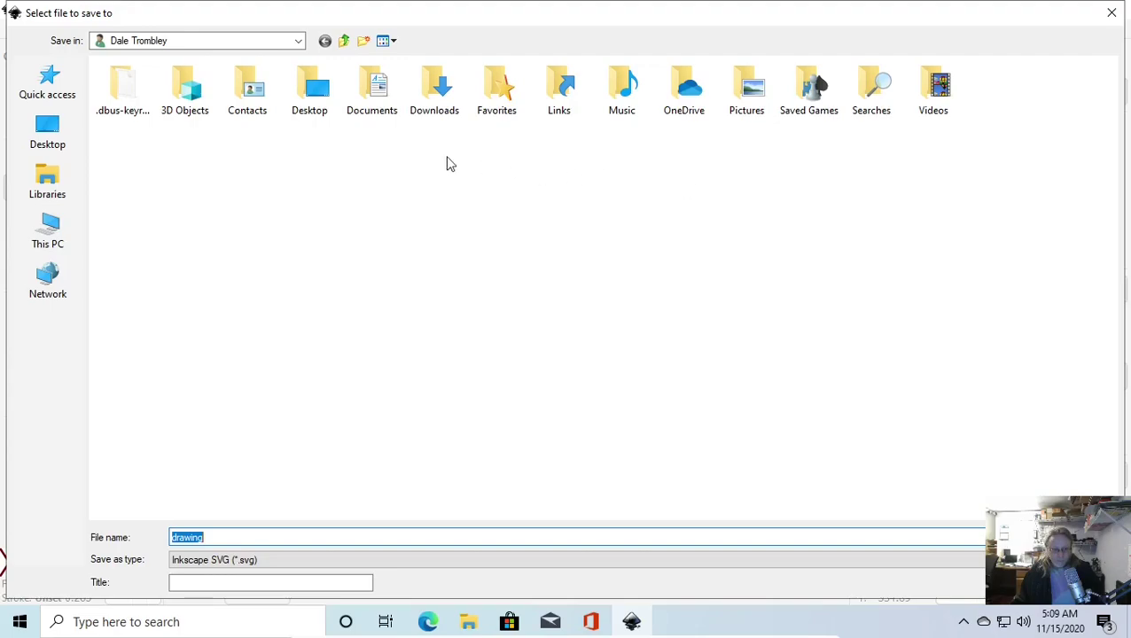
pyautogui.click(374, 84)
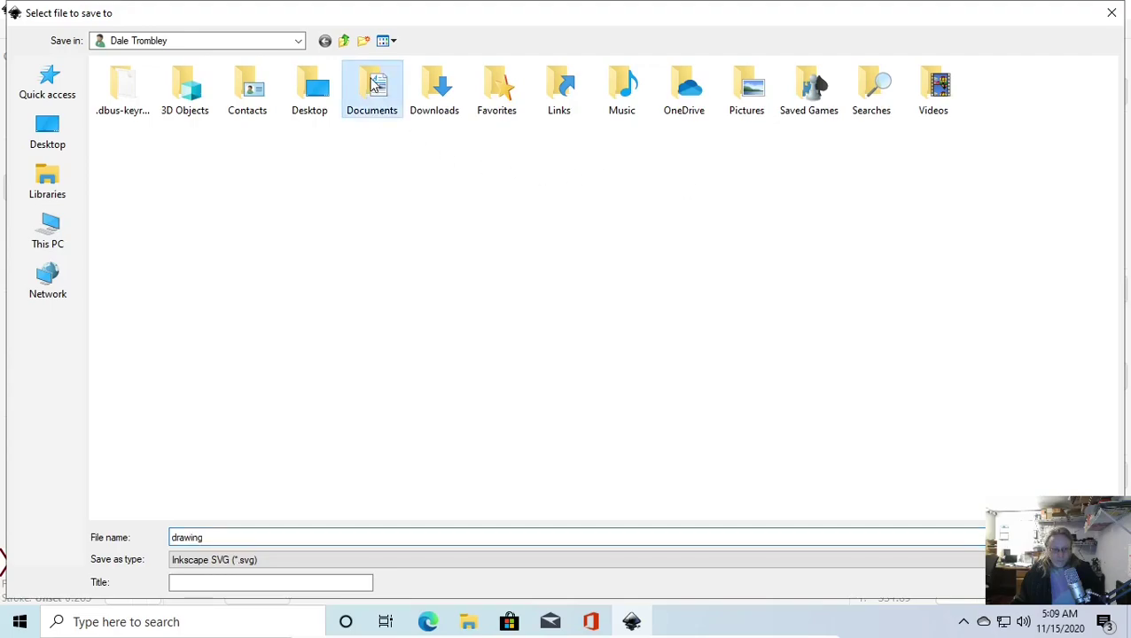
pyautogui.doubleClick(377, 88)
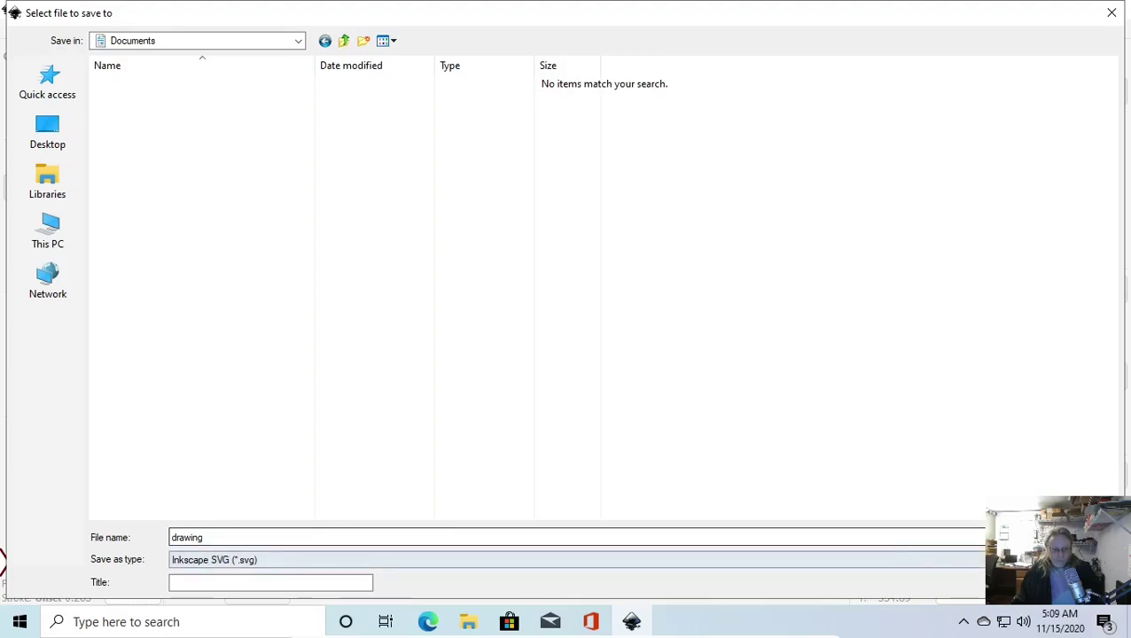
# Save the file as drawing in the Ink/Stitch: Brother Embroidery Format (.pes)
pyautogui.click(222, 535)
pyautogui.click(222, 536)
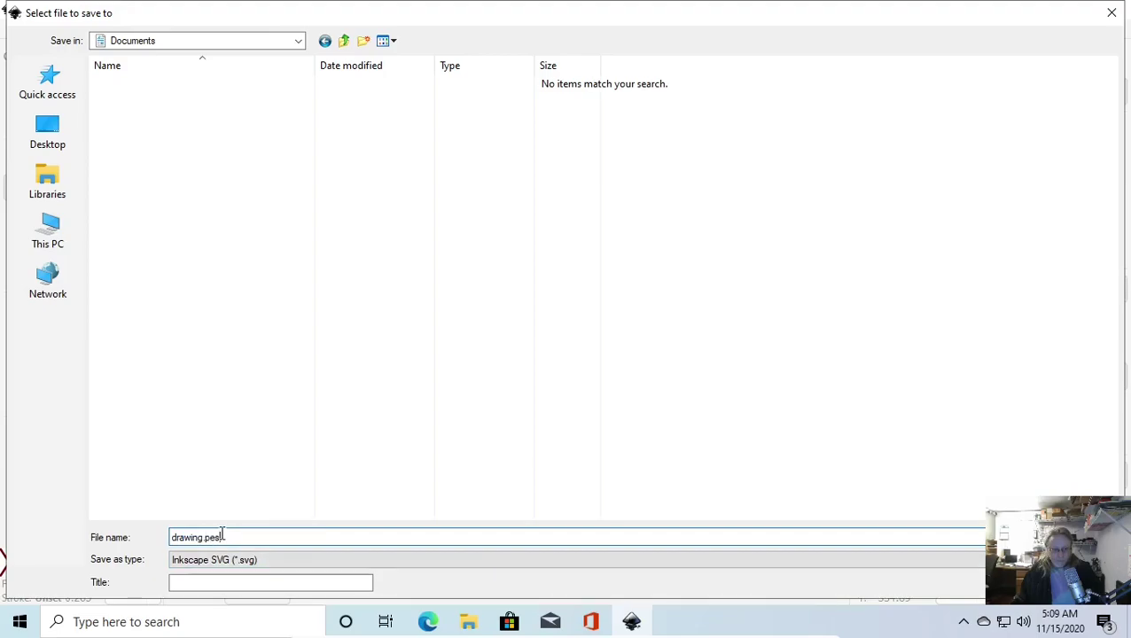
pyautogui.click(227, 560)
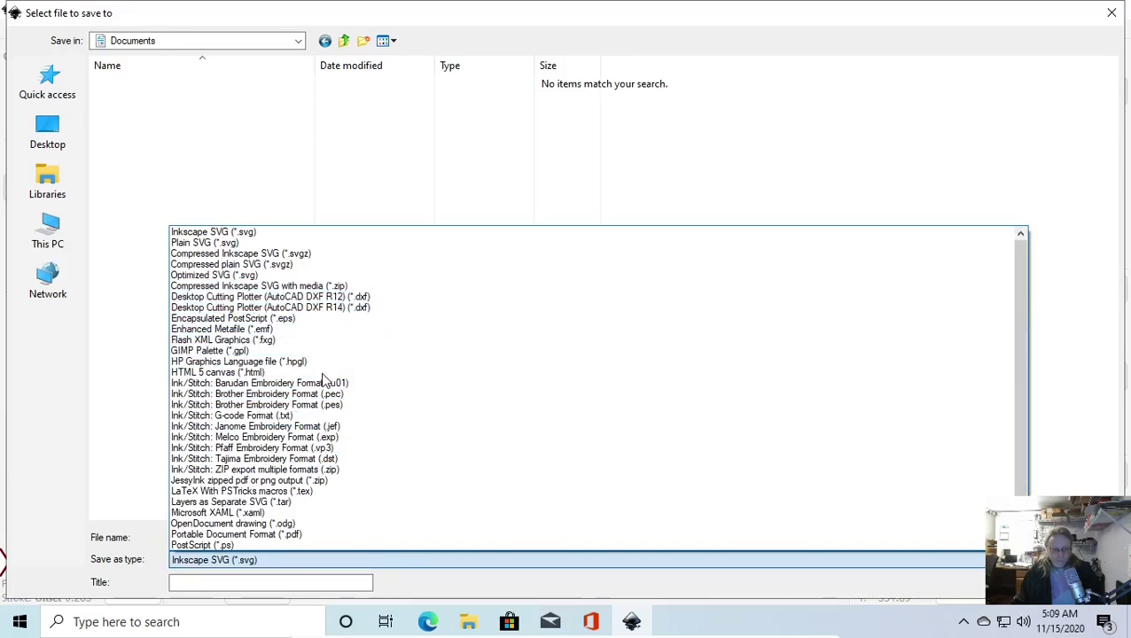
pyautogui.click(353, 406)
pyautogui.click(355, 416)
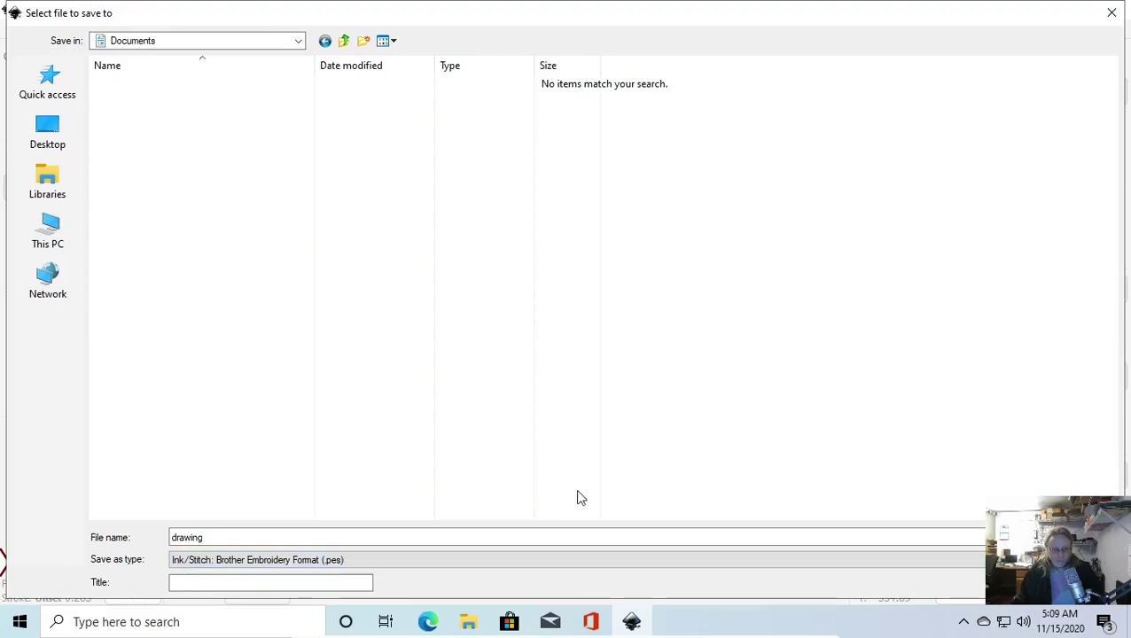
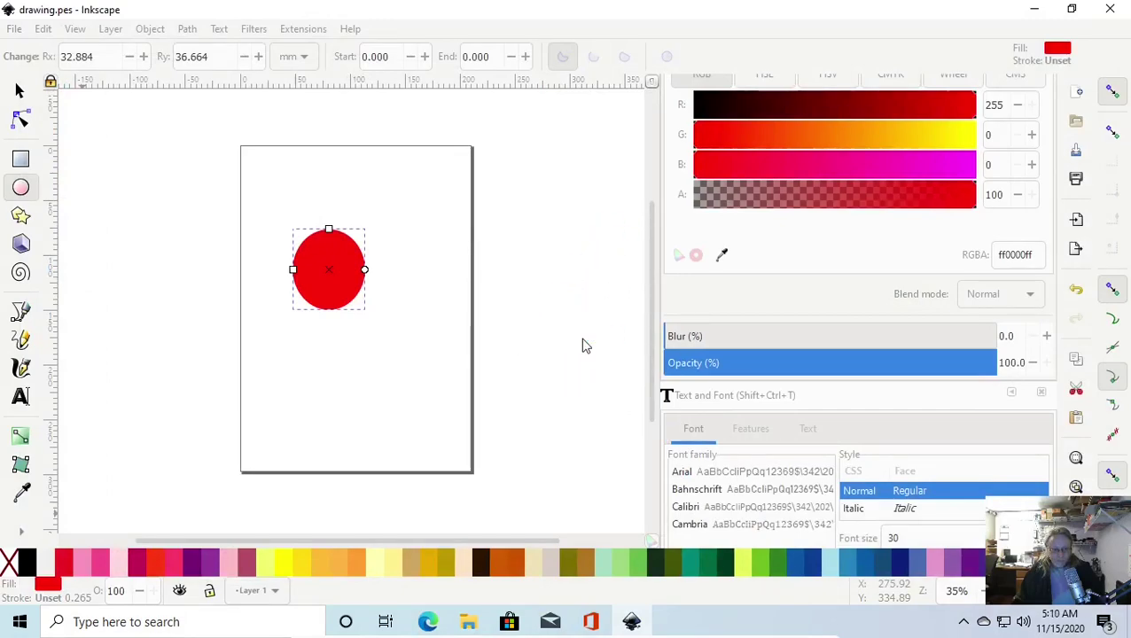
# Close Inkscape without saving the drawing as Inkscape SVG, and switch to File Explorer
pyautogui.click(1114, 9)
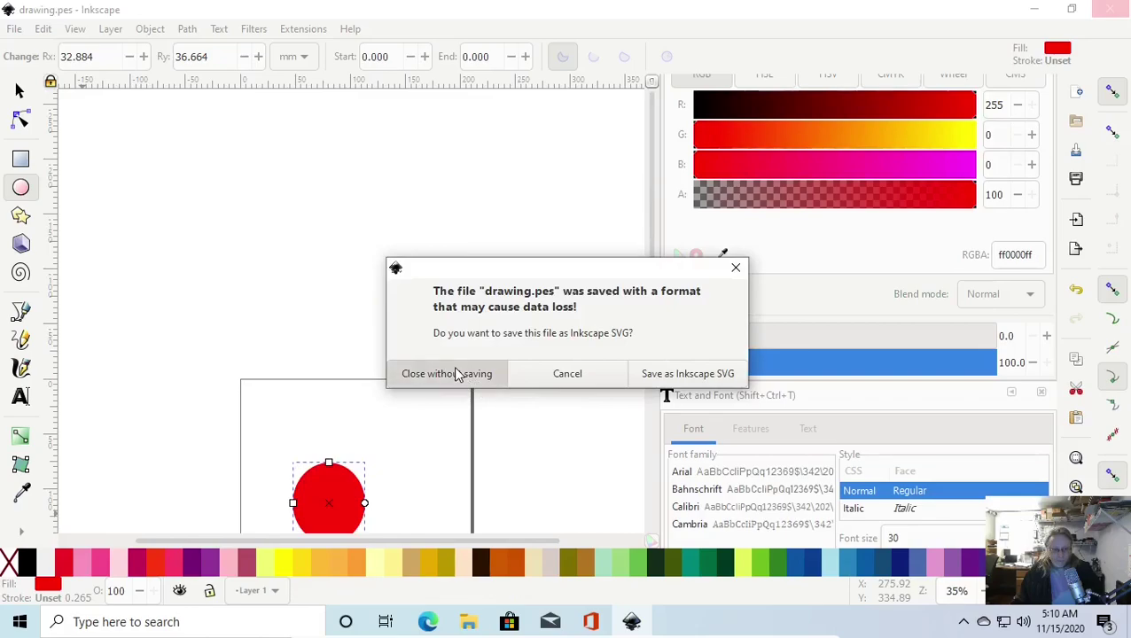
pyautogui.click(458, 375)
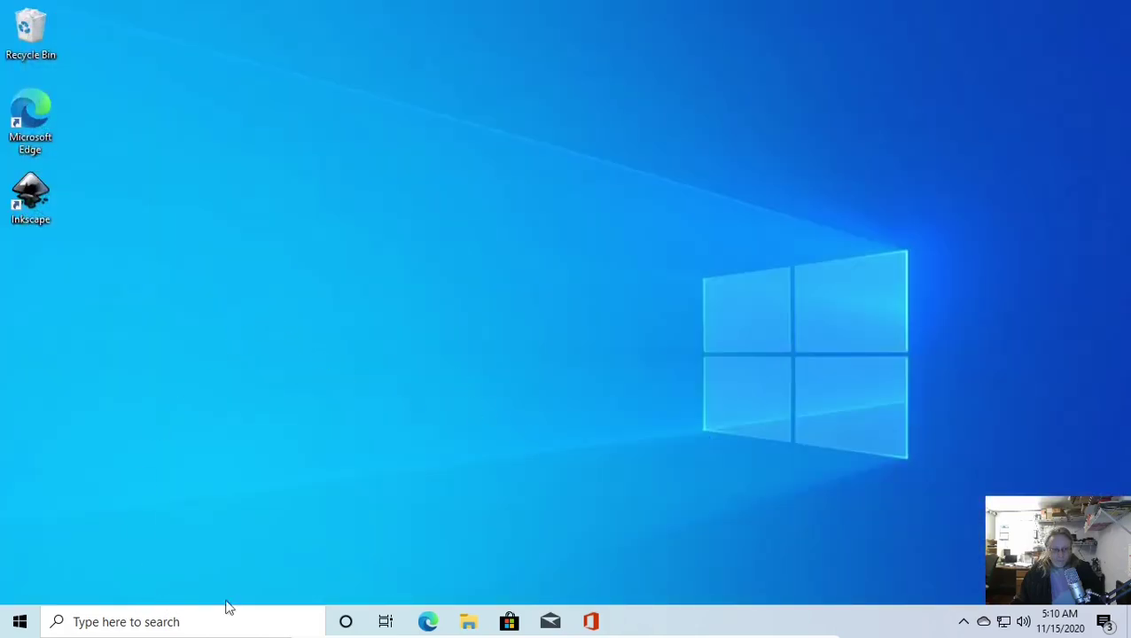
pyautogui.click(470, 623)
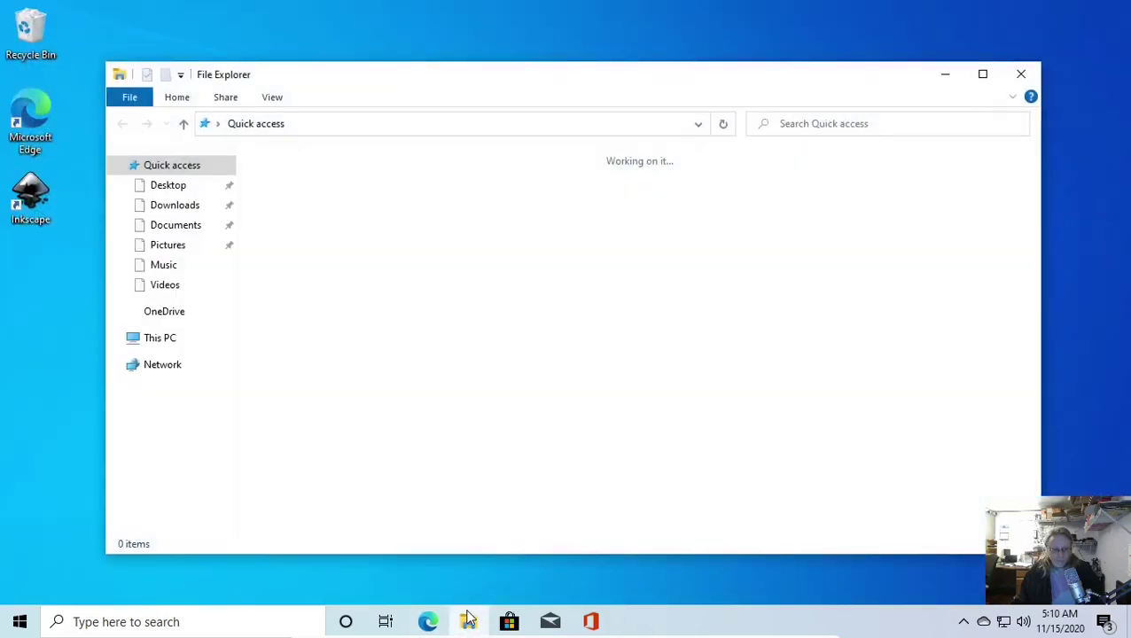
# Open drawing.pes from the Documents folder and start looking for another app on this PC to open it with
pyautogui.click(174, 227)
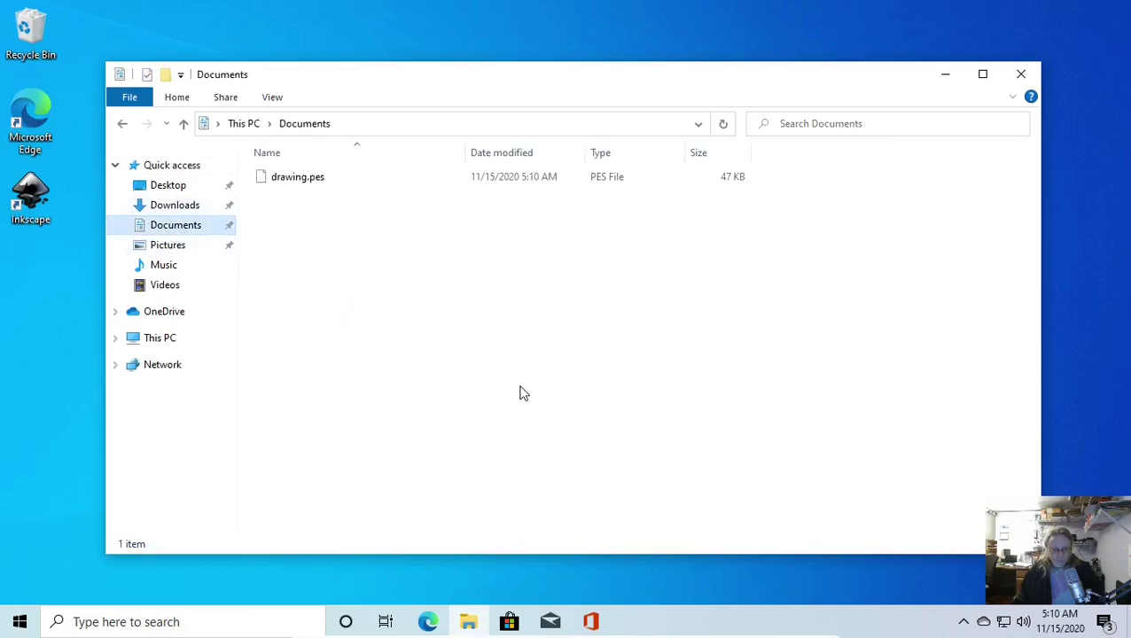
pyautogui.click(299, 178)
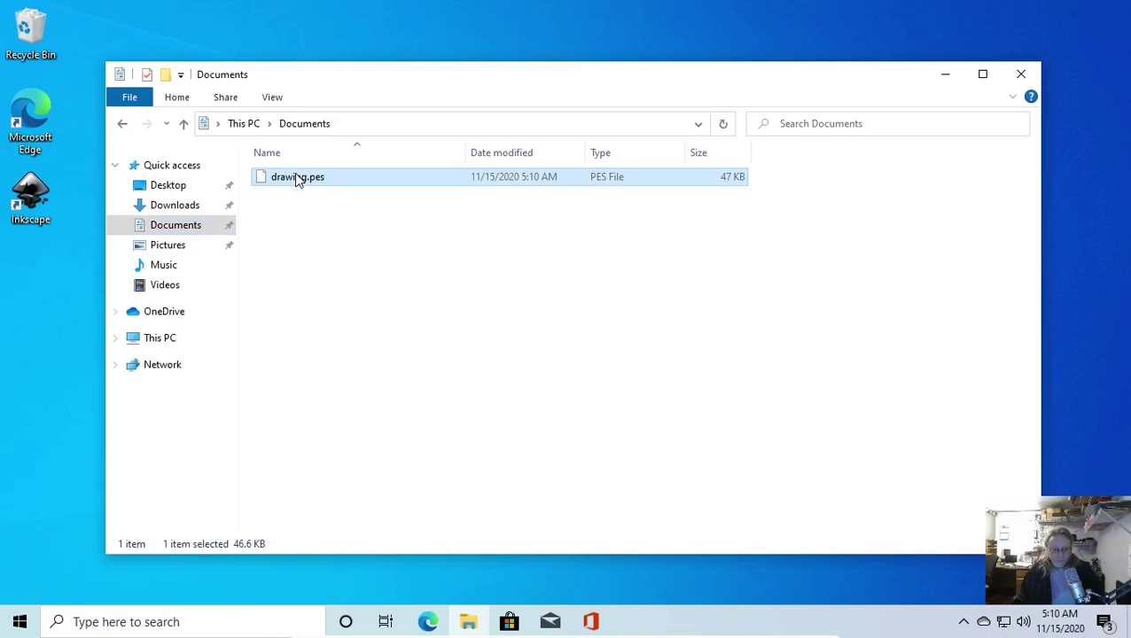
pyautogui.doubleClick(299, 178)
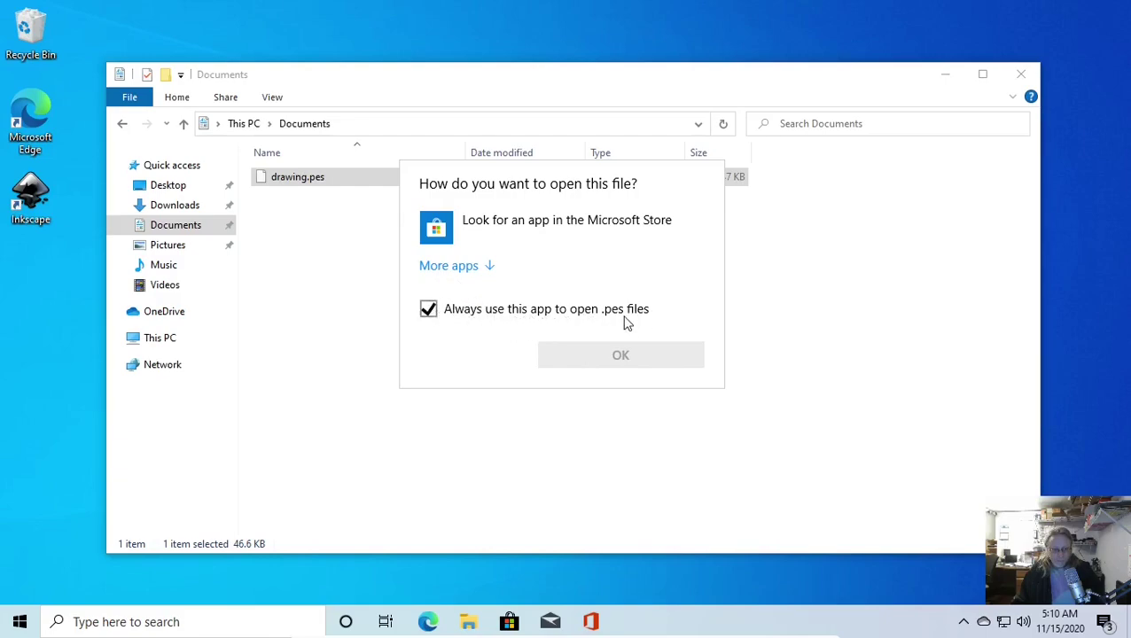
pyautogui.click(466, 266)
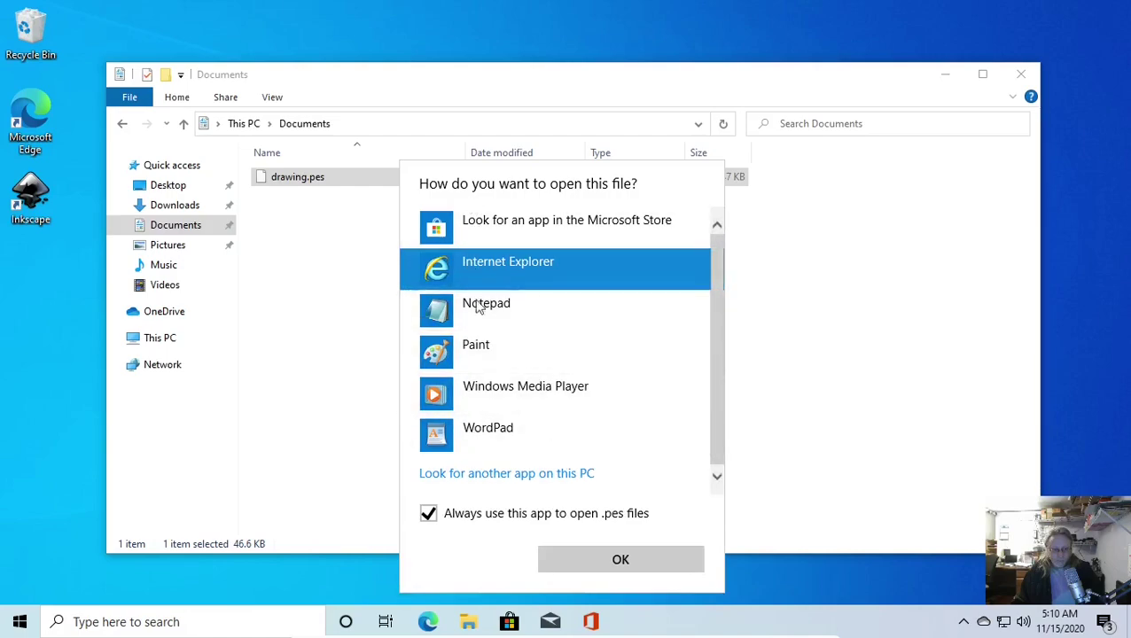
pyautogui.click(521, 475)
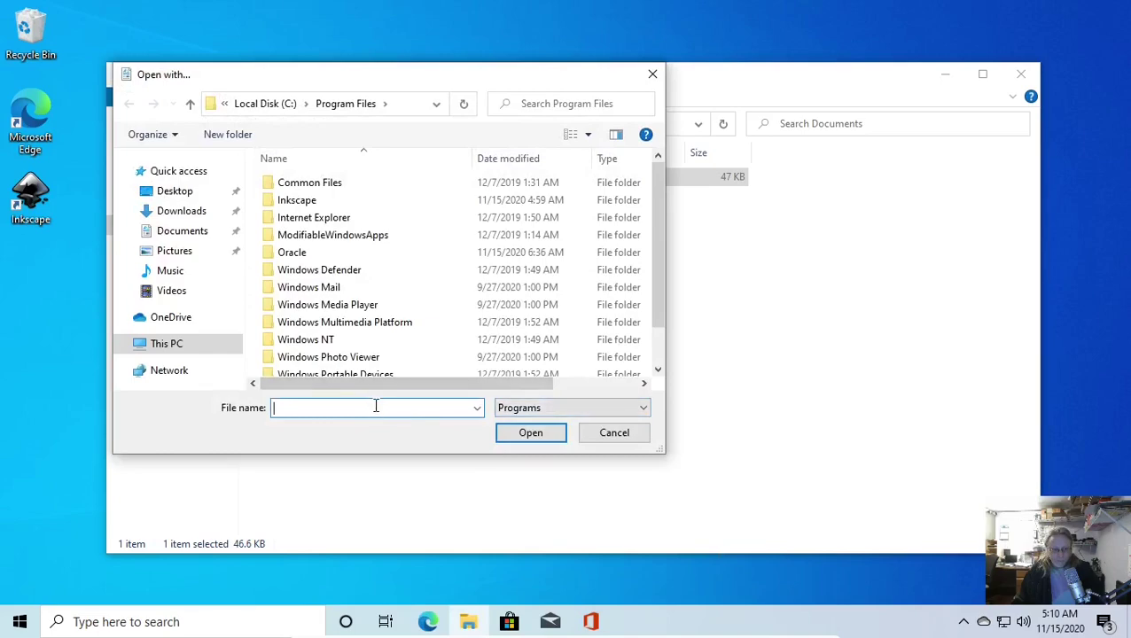
# Choose the inkscape application in Program Files\Inkscape\bin as the app that always opens .pes files
pyautogui.write('inksc')
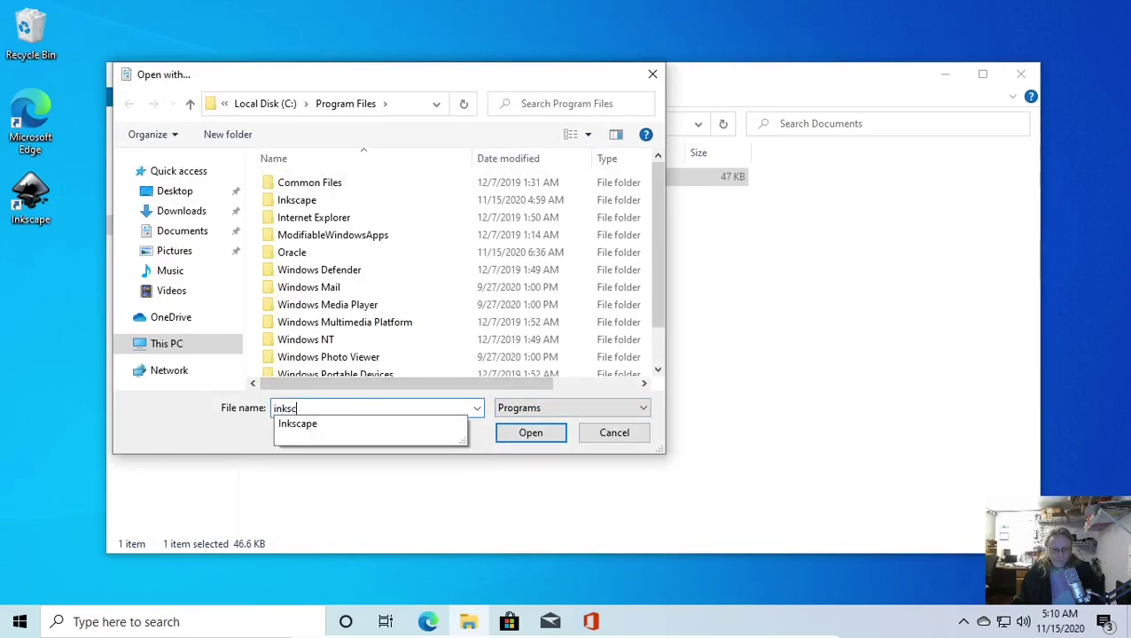
pyautogui.click(315, 424)
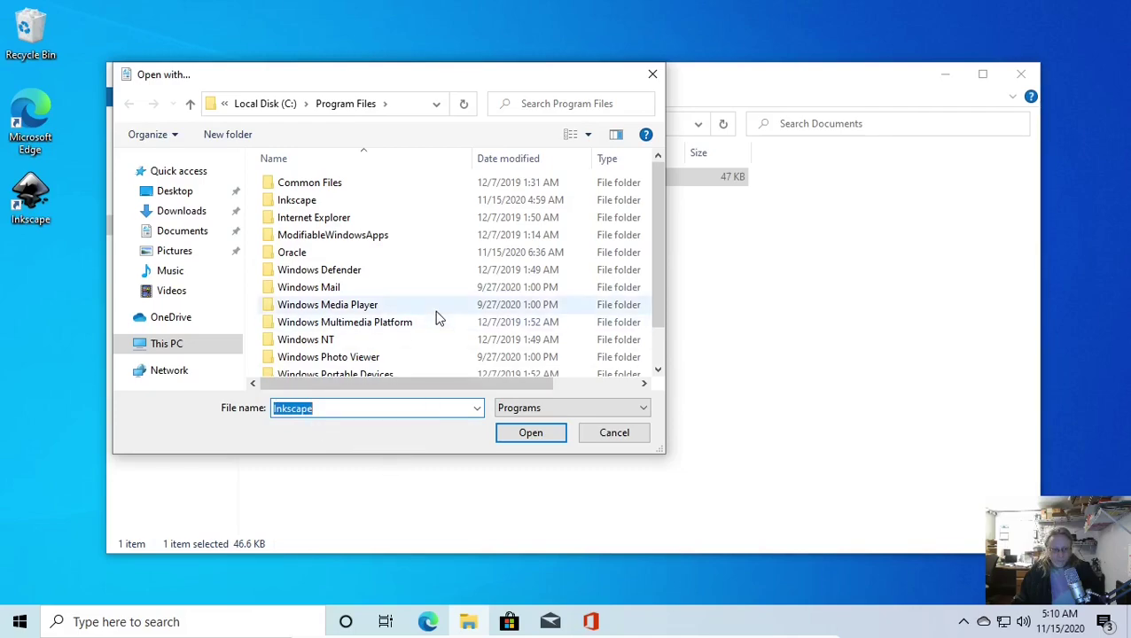
pyautogui.scroll(-1, 439, 316)
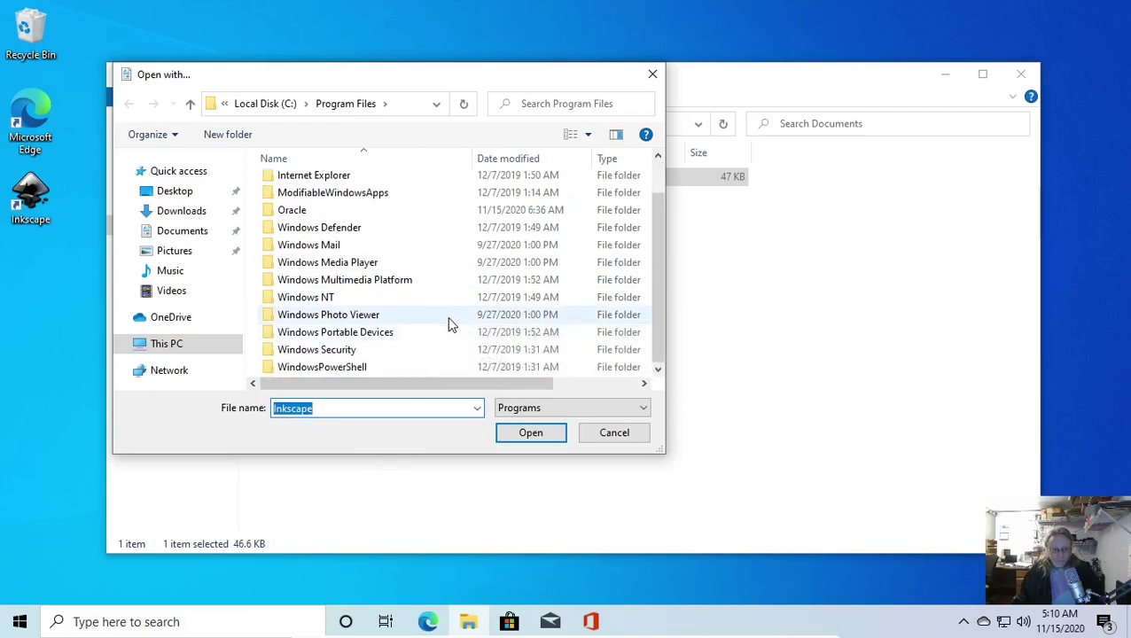
pyautogui.scroll(1, 449, 321)
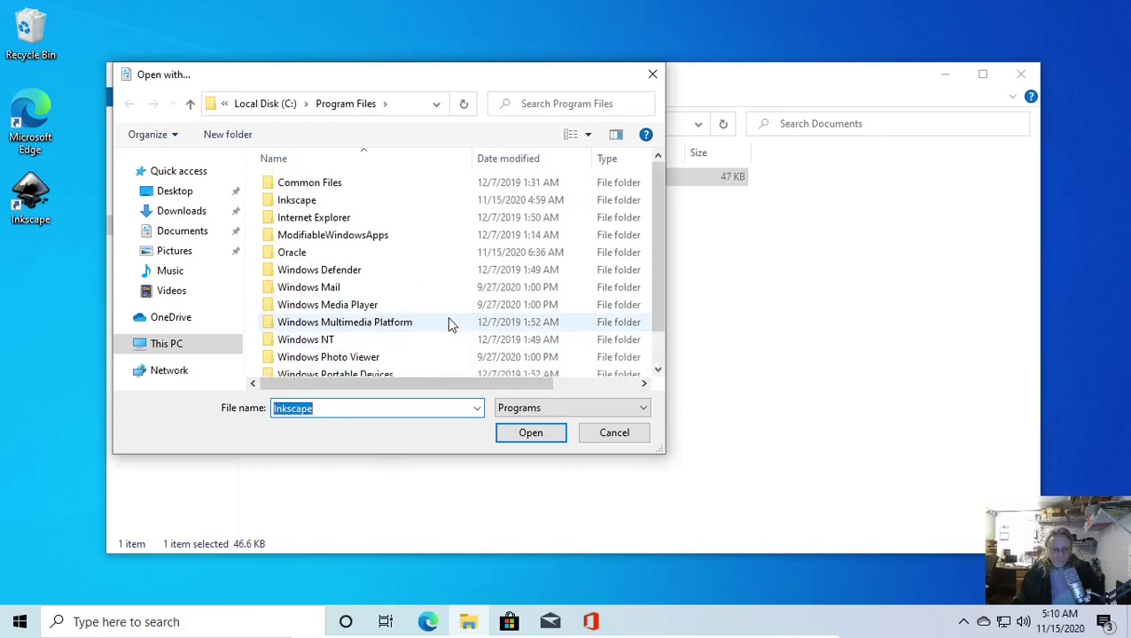
pyautogui.doubleClick(275, 202)
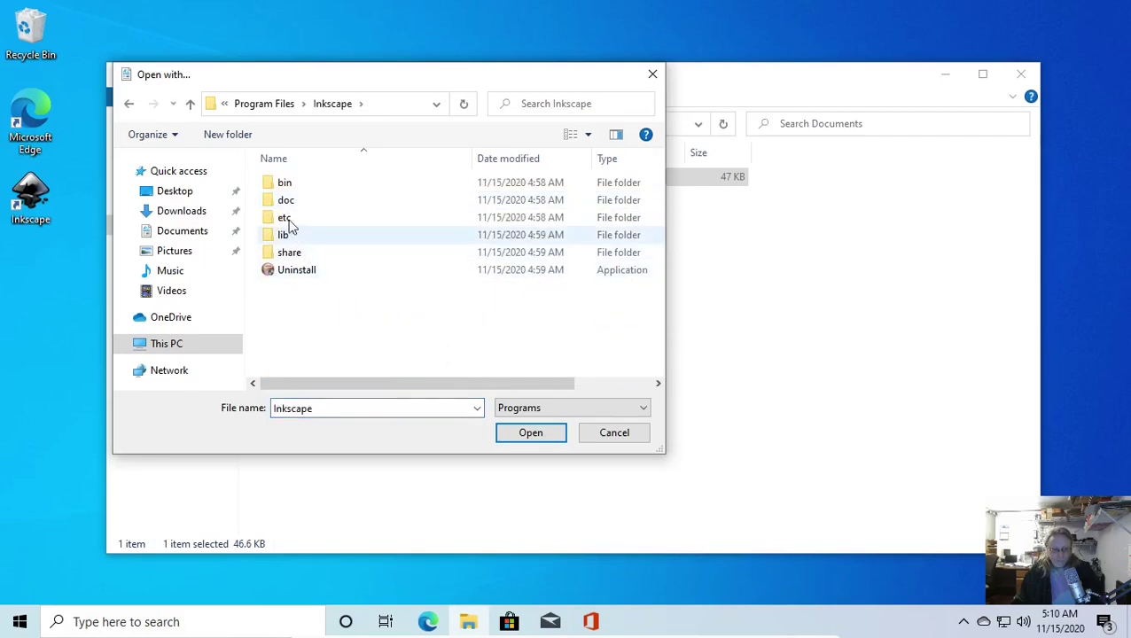
pyautogui.doubleClick(284, 183)
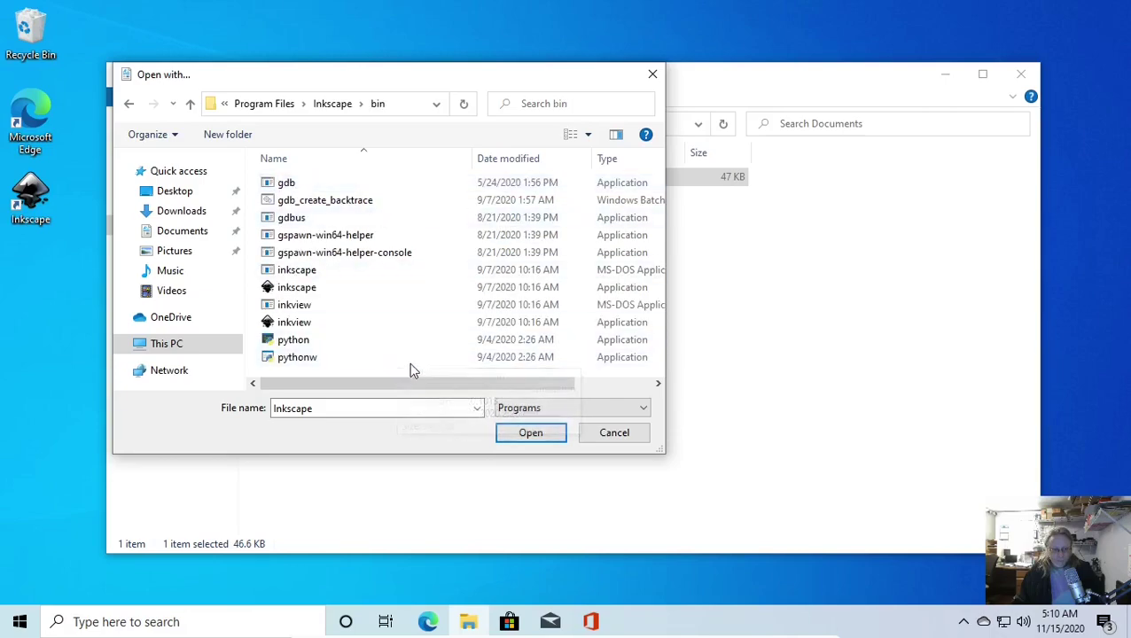
pyautogui.click(305, 292)
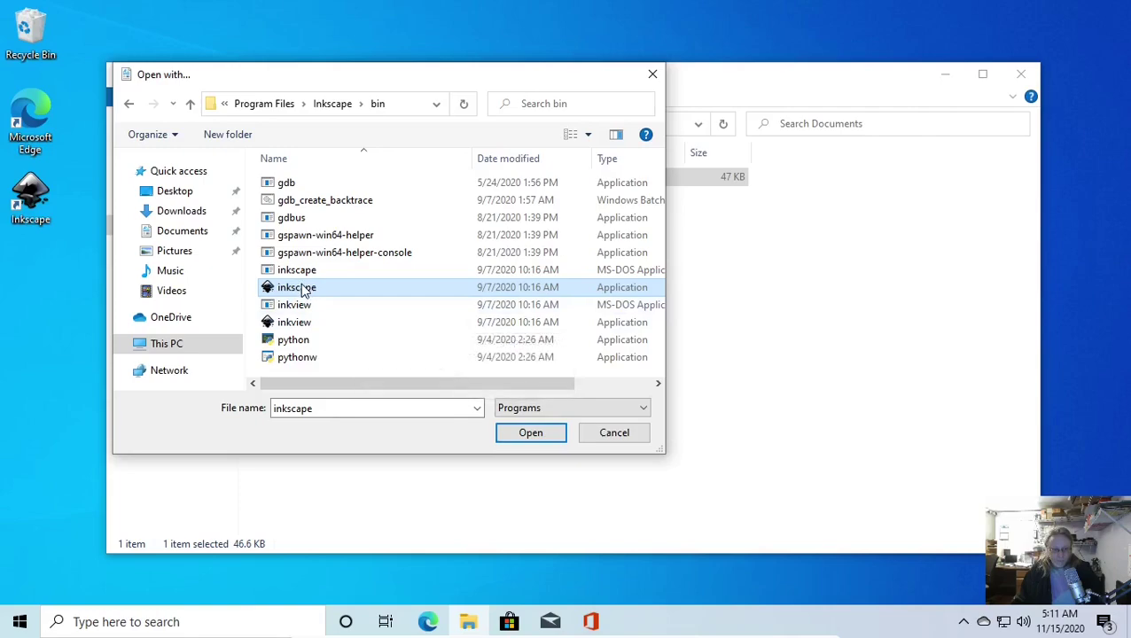
pyautogui.doubleClick(299, 288)
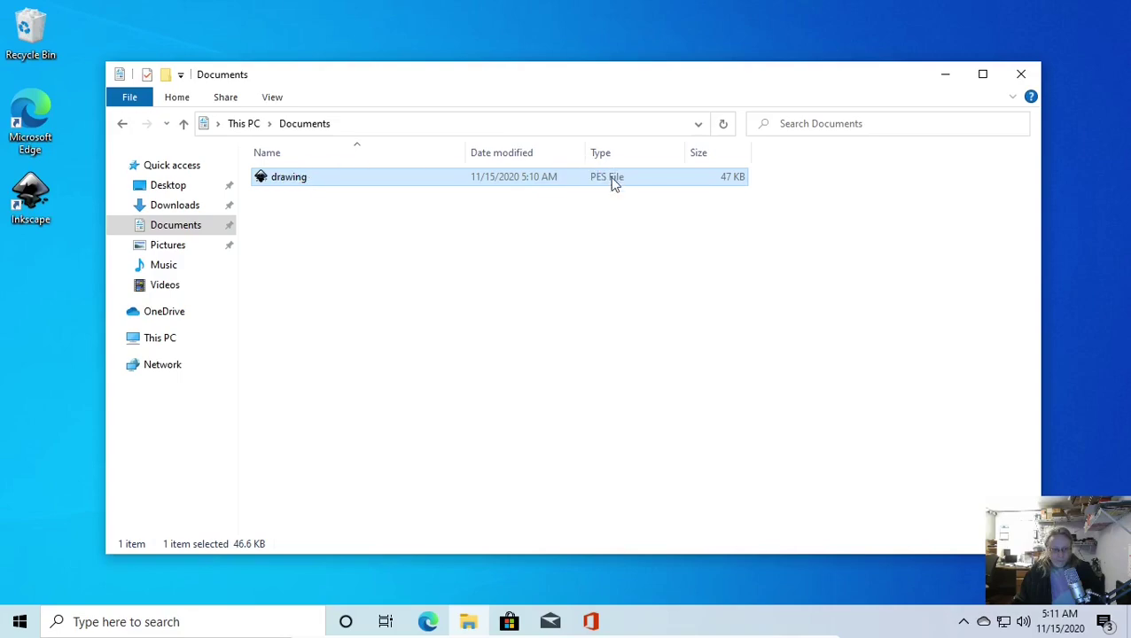
# Open drawing.pes from the Documents folder in Inkscape and bring its window to the front
pyautogui.click(359, 334)
pyautogui.click(274, 179)
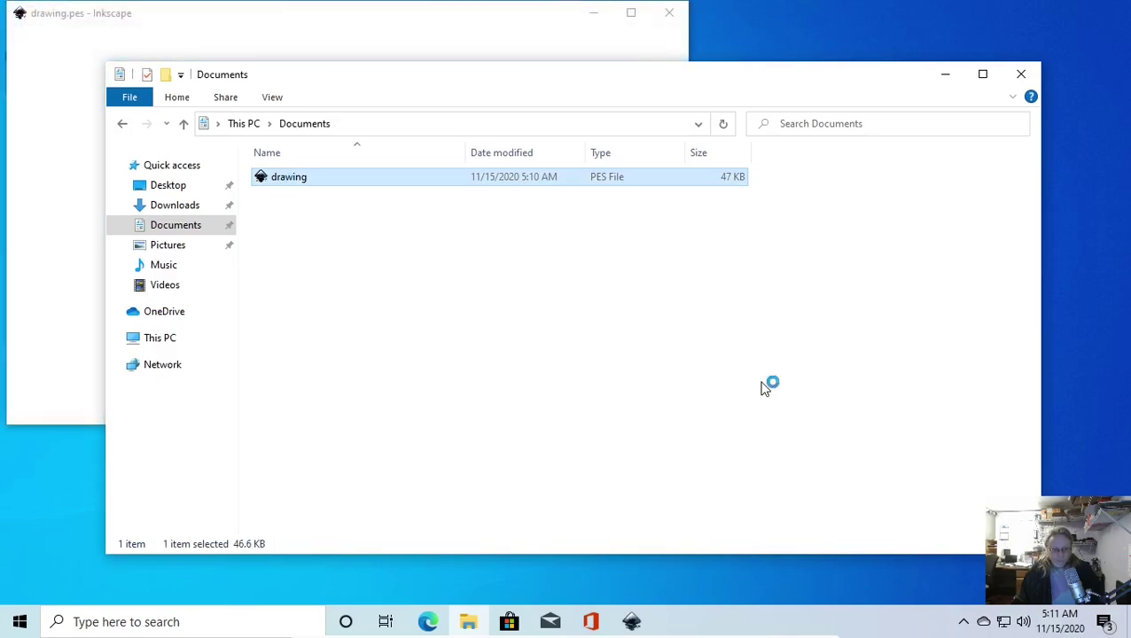
pyautogui.click(545, 15)
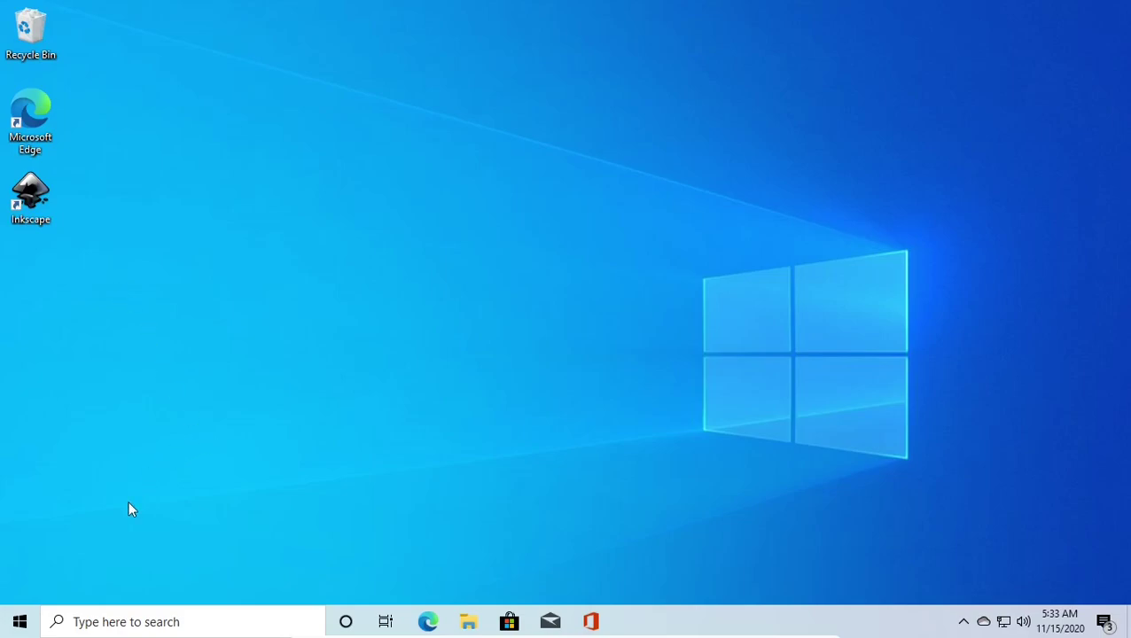
# Launch Inkscape, open the user extensions folder from the System preferences and delete all the Ink/Stitch files in it
pyautogui.doubleClick(32, 186)
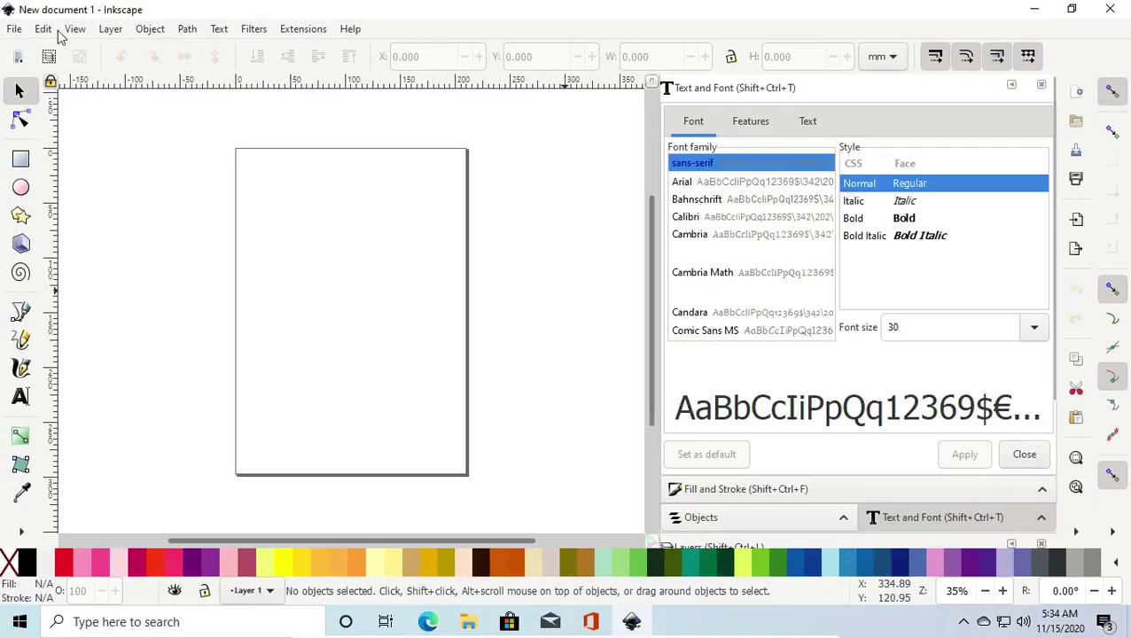
pyautogui.click(52, 30)
pyautogui.click(70, 555)
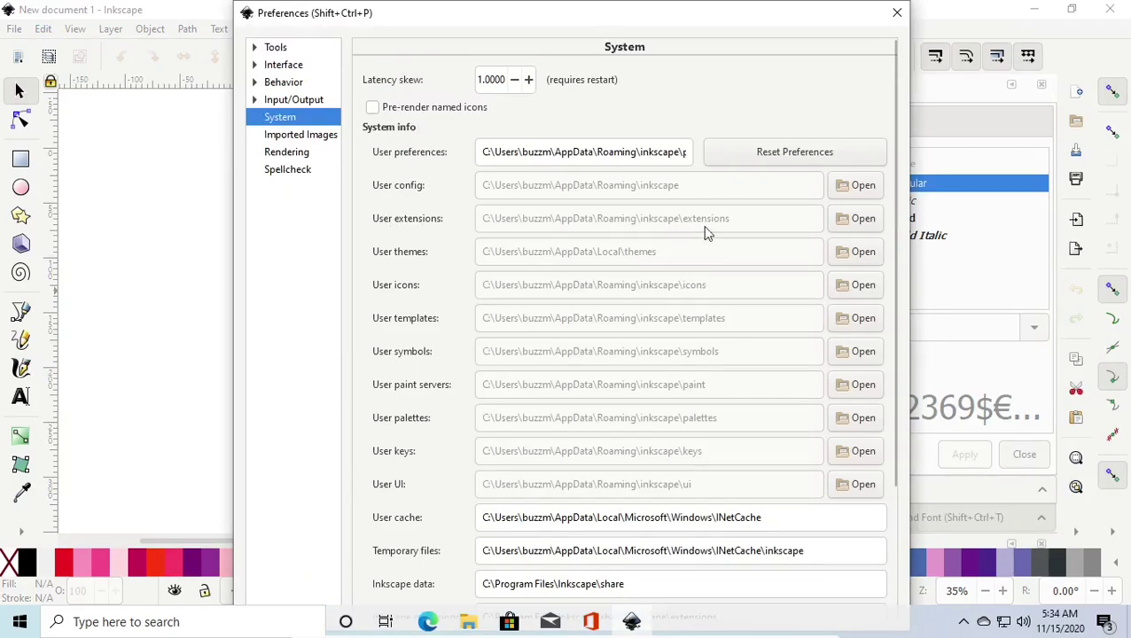
pyautogui.click(854, 218)
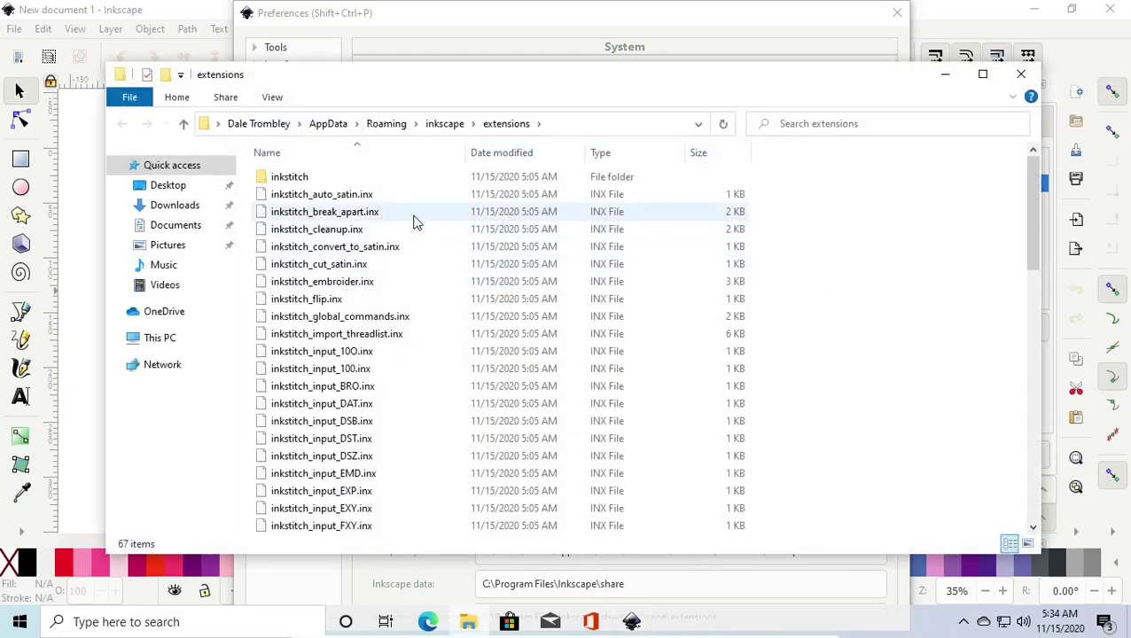
pyautogui.hotkey('ctrl', 'a')
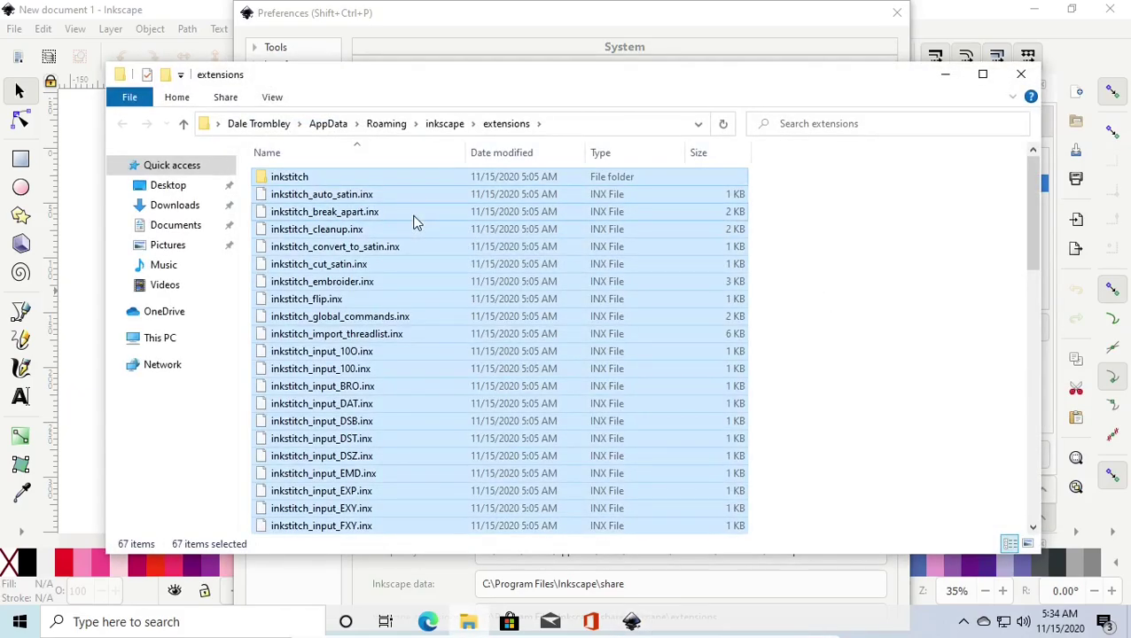
pyautogui.press('Delete')
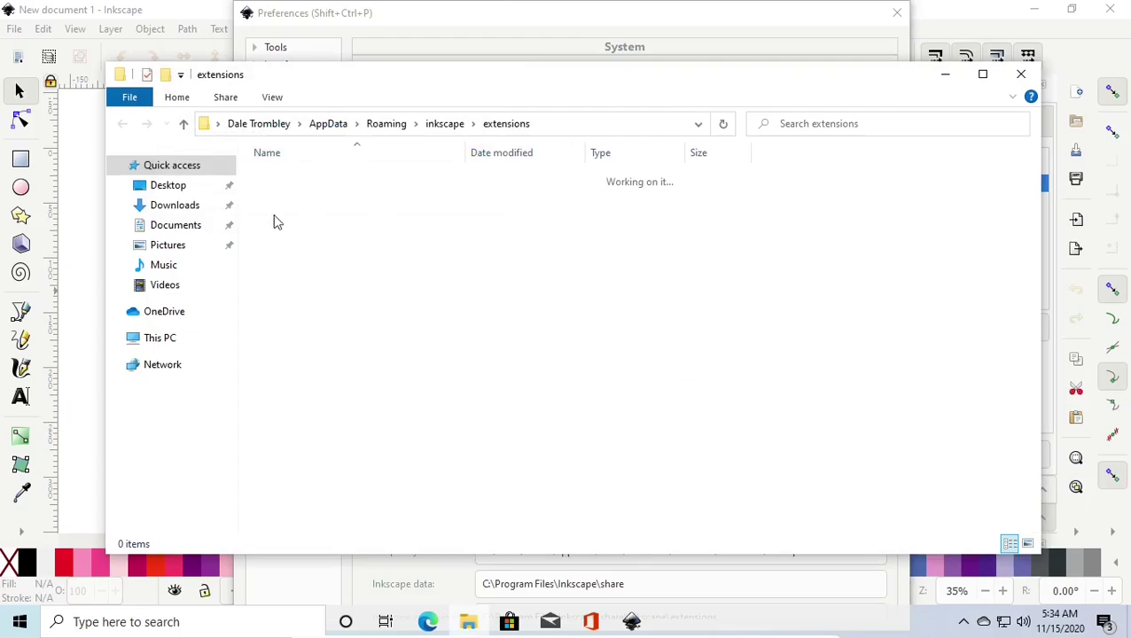
# Extract the inkstitch-v1.29.1-windows-en_US archive in Downloads to the suggested folder of the same name
pyautogui.click(169, 209)
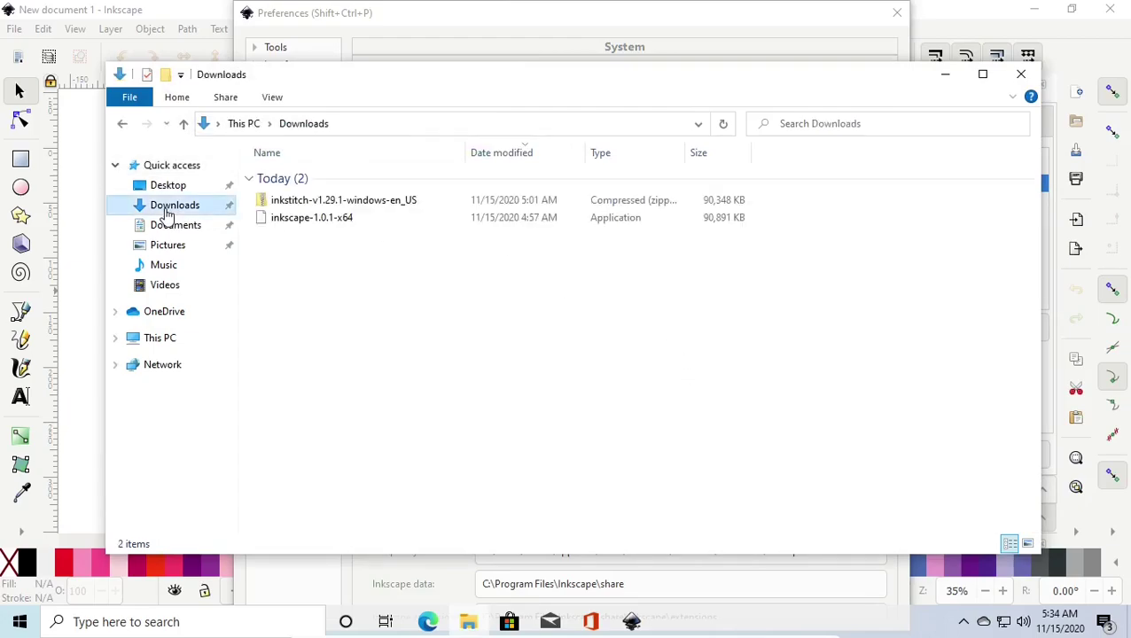
pyautogui.rightClick(358, 205)
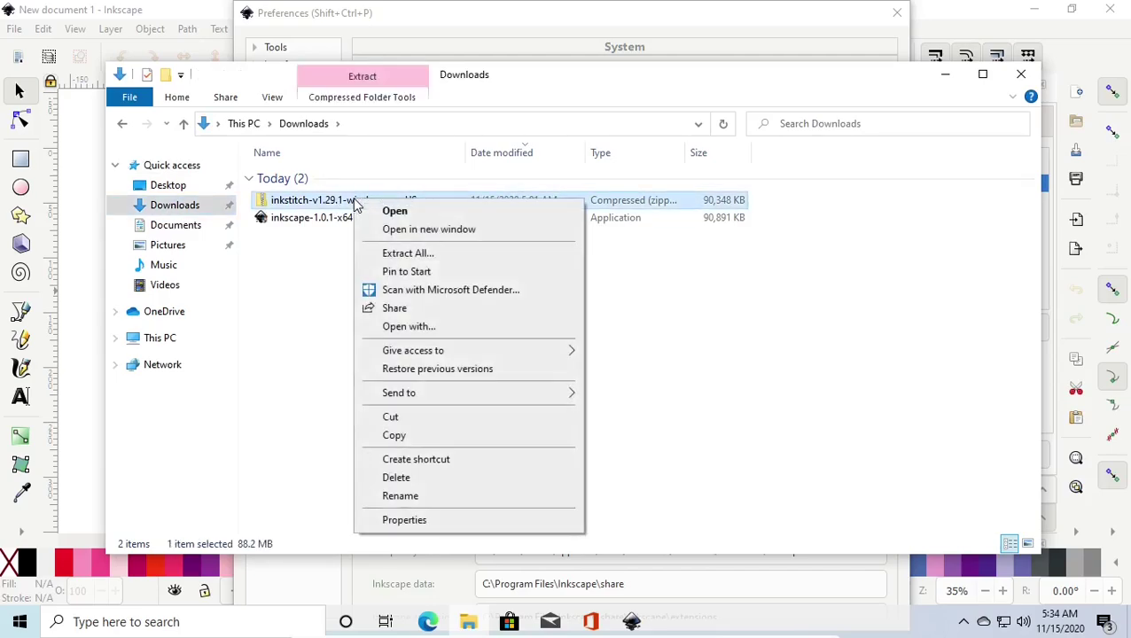
pyautogui.click(408, 254)
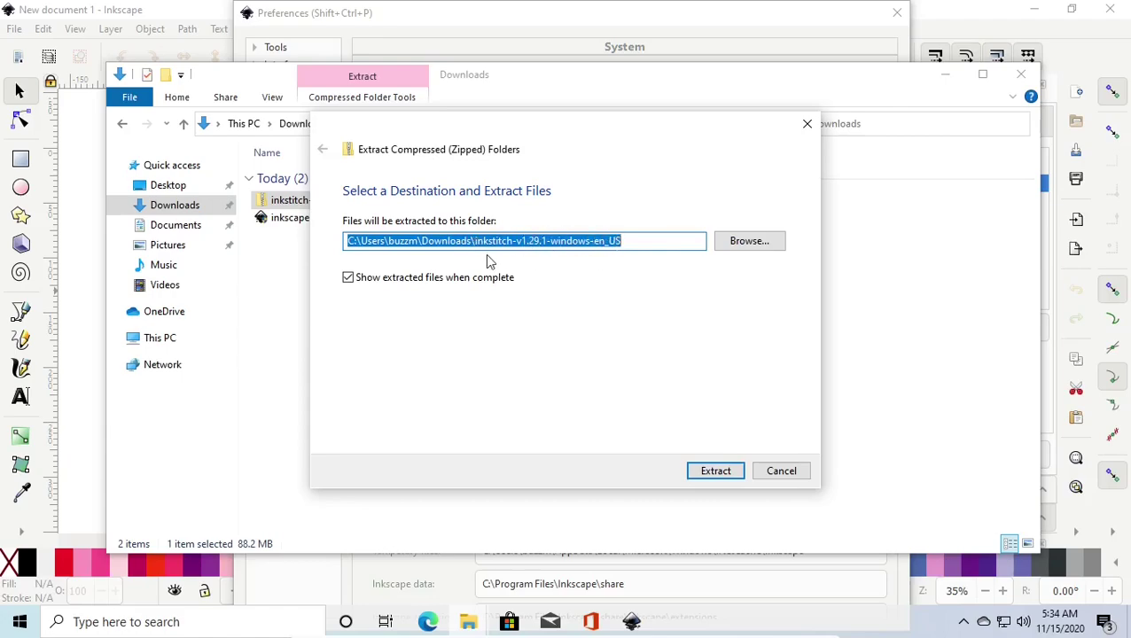
pyautogui.click(720, 474)
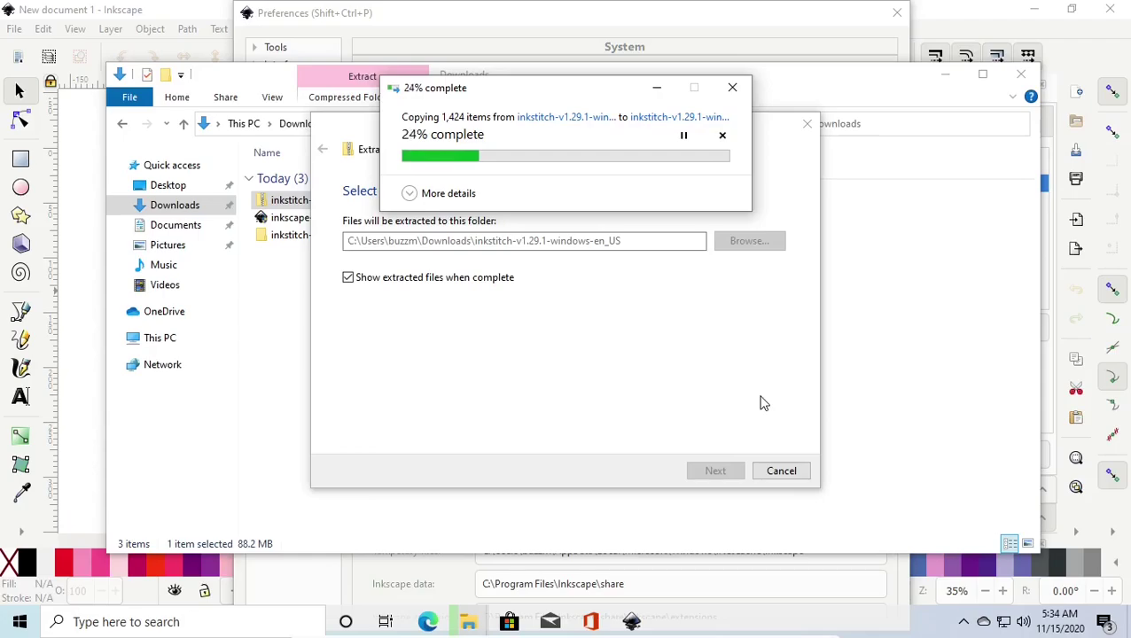
# Switch to Inkscape, close its Preferences dialog and exit the program
pyautogui.click(197, 7)
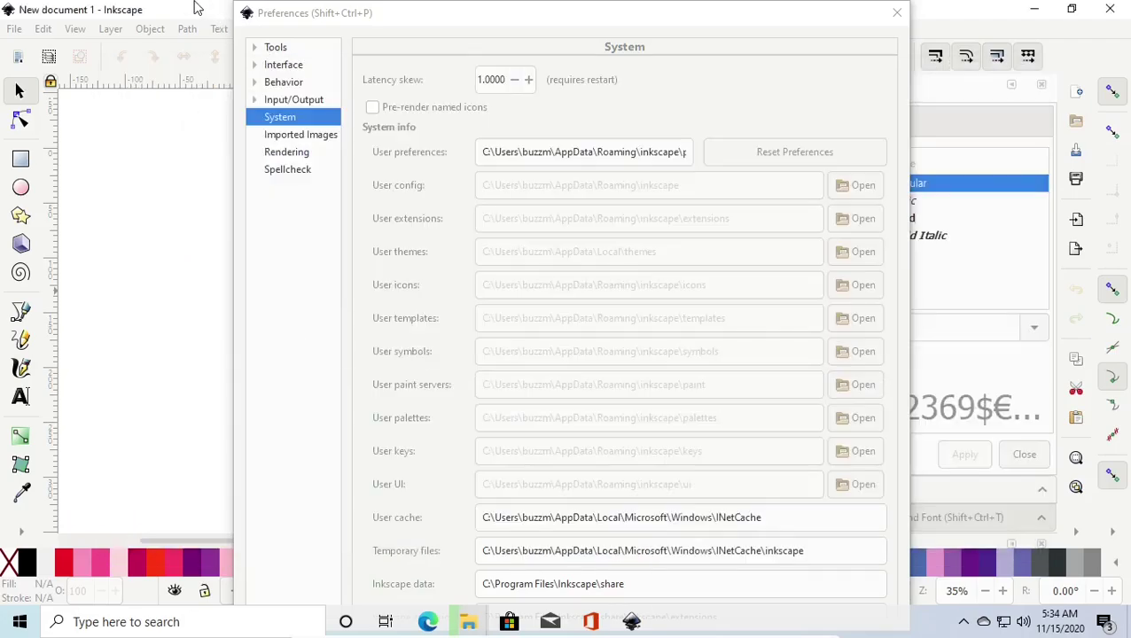
pyautogui.click(897, 12)
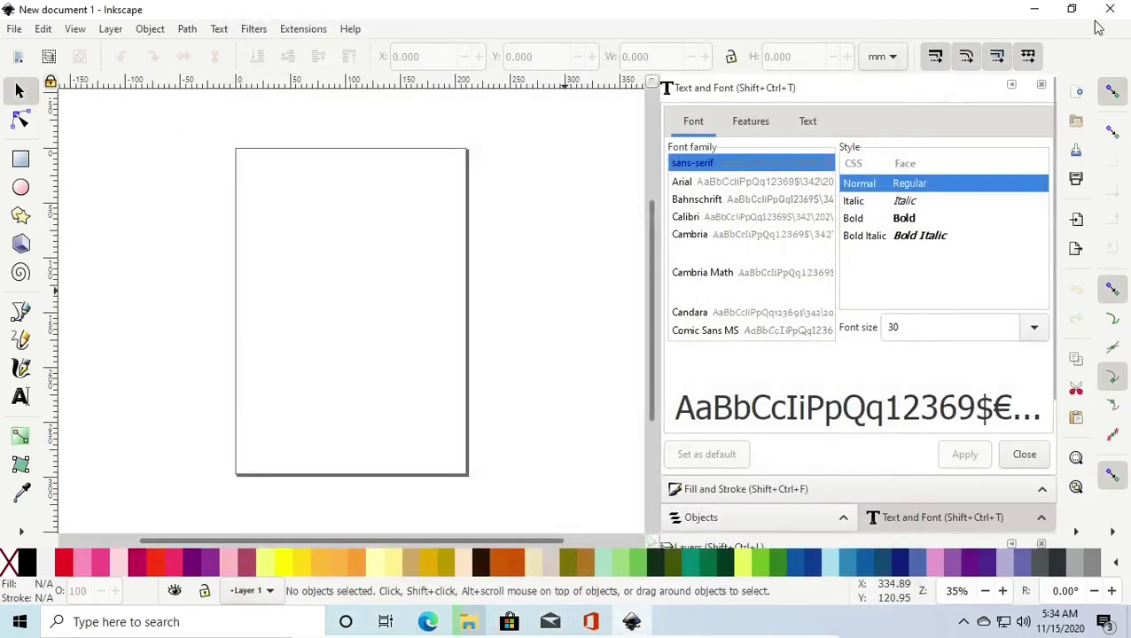
pyautogui.click(1109, 12)
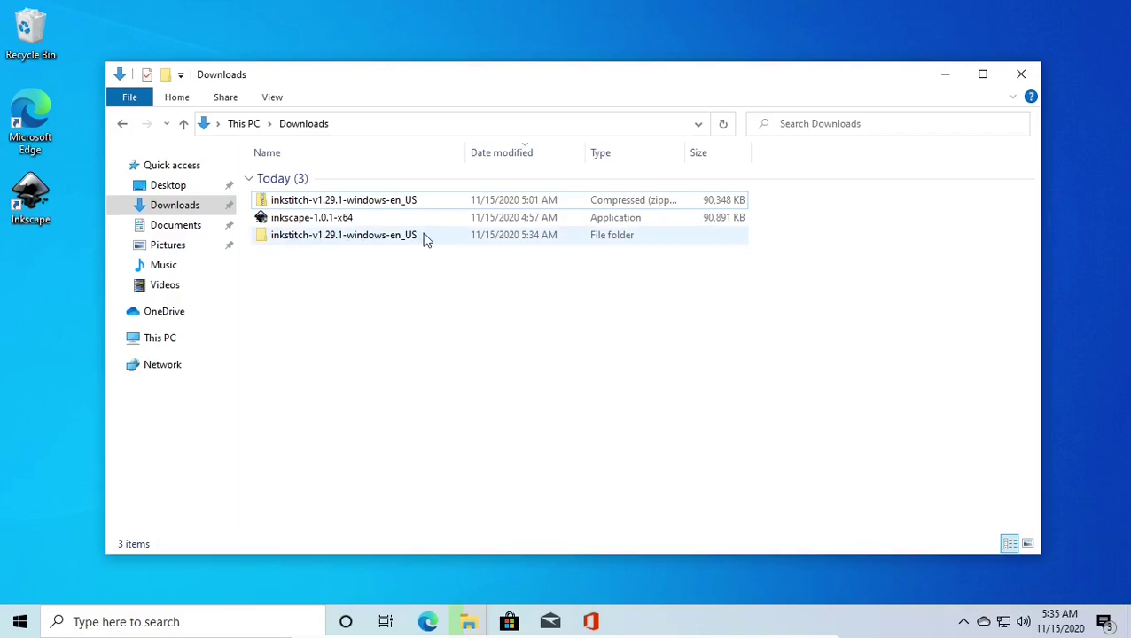
# Close the separate window of extracted files and open the inkstitch-v1.29.1-windows-en_US folder from Downloads
pyautogui.click(303, 237)
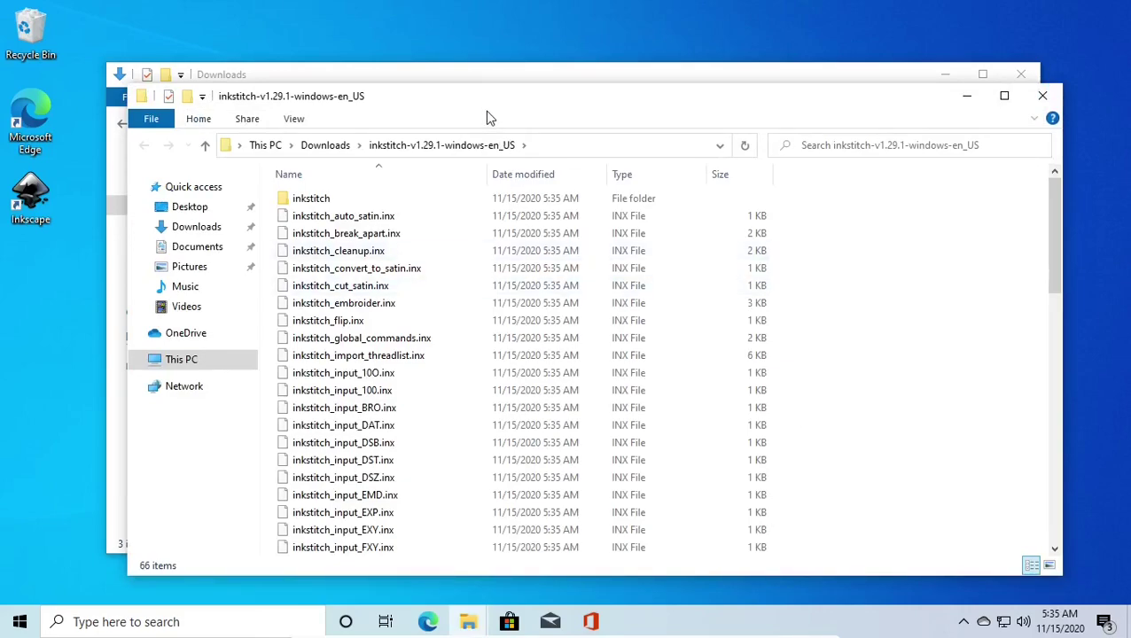
pyautogui.click(1042, 96)
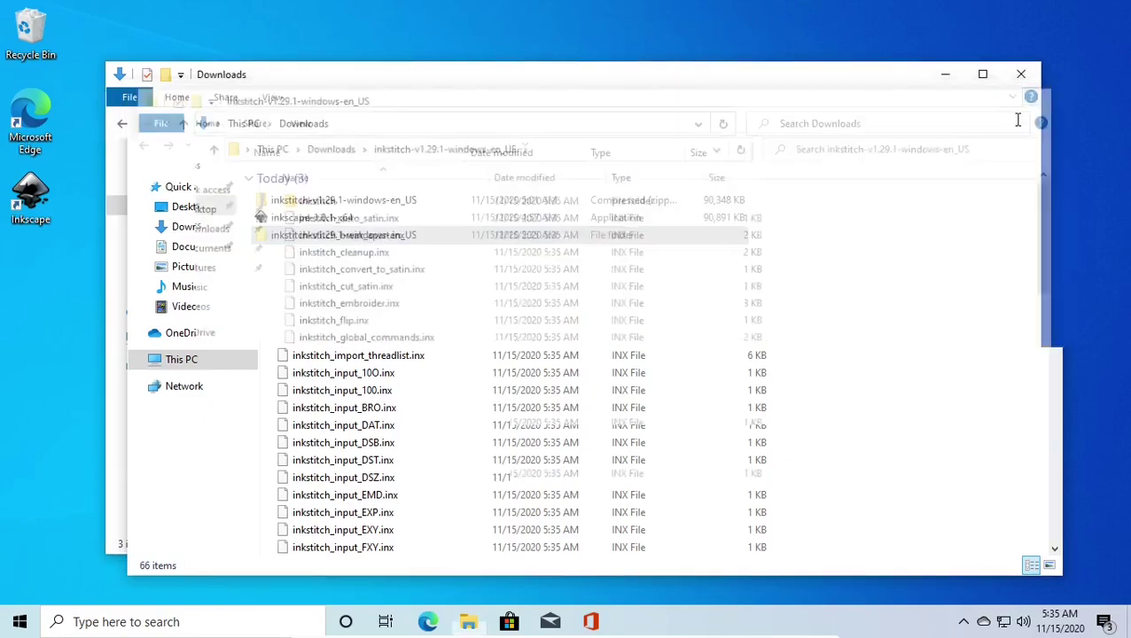
pyautogui.click(298, 241)
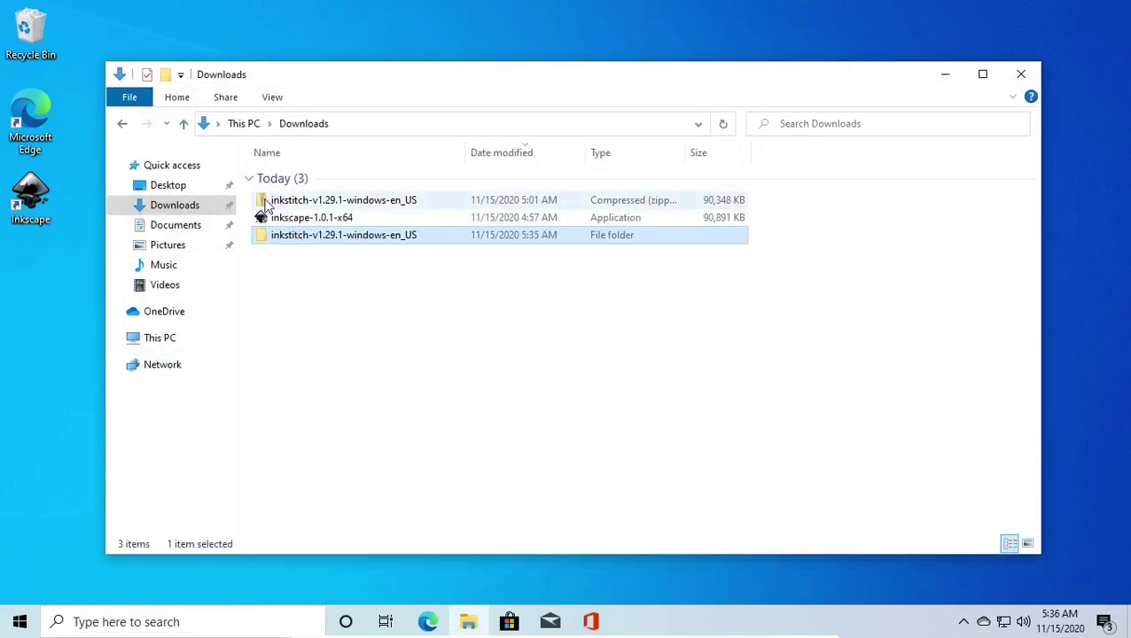
pyautogui.click(325, 270)
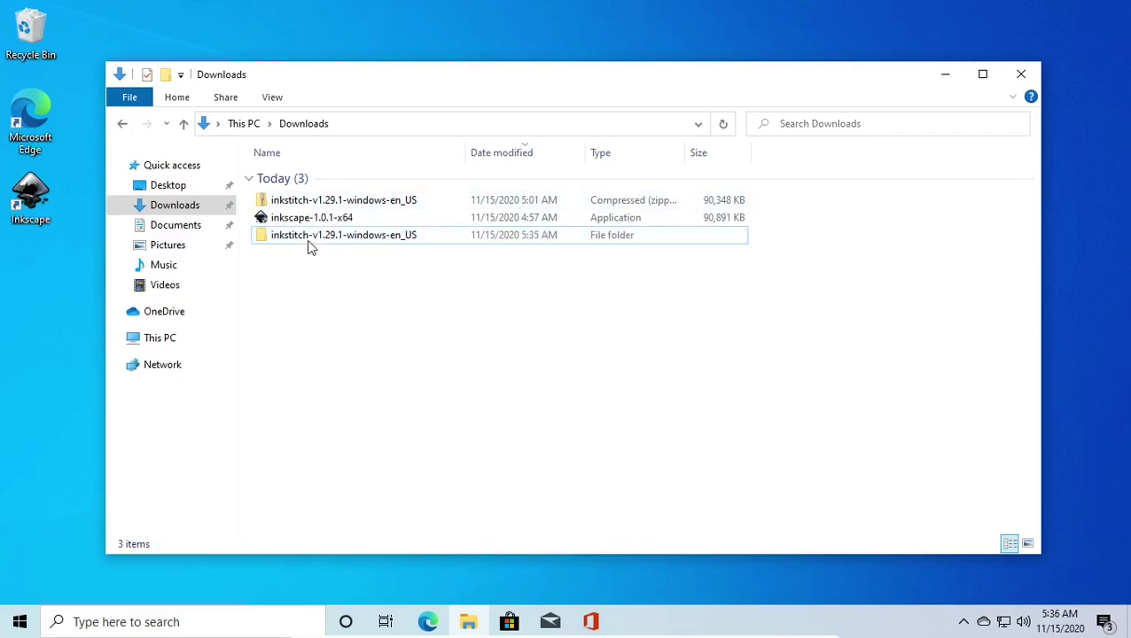
pyautogui.click(307, 240)
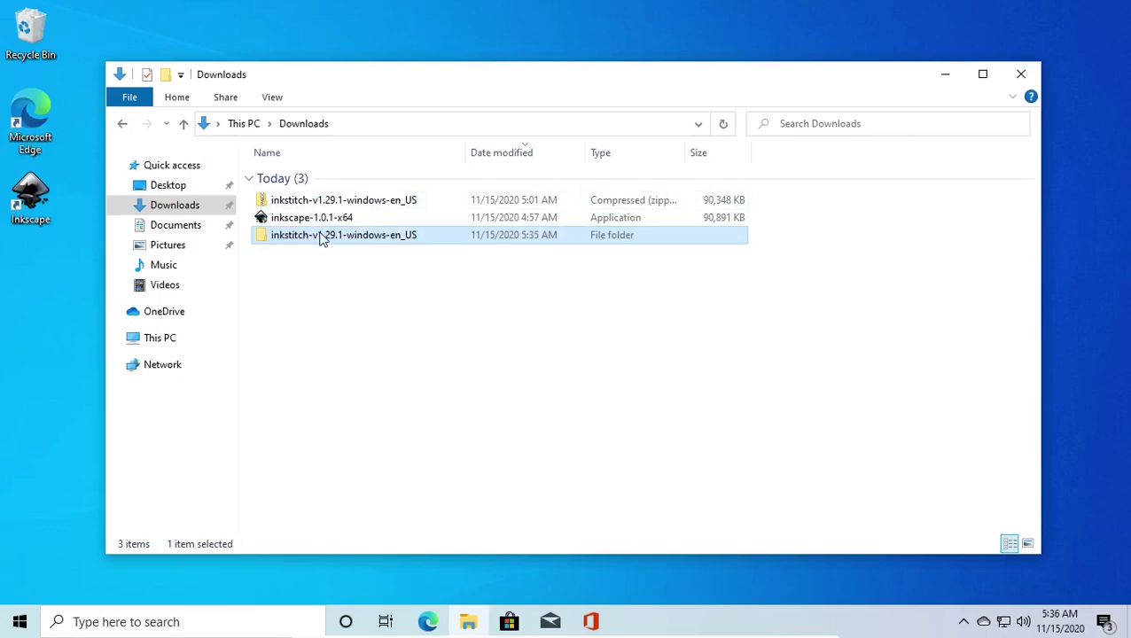
pyautogui.doubleClick(344, 238)
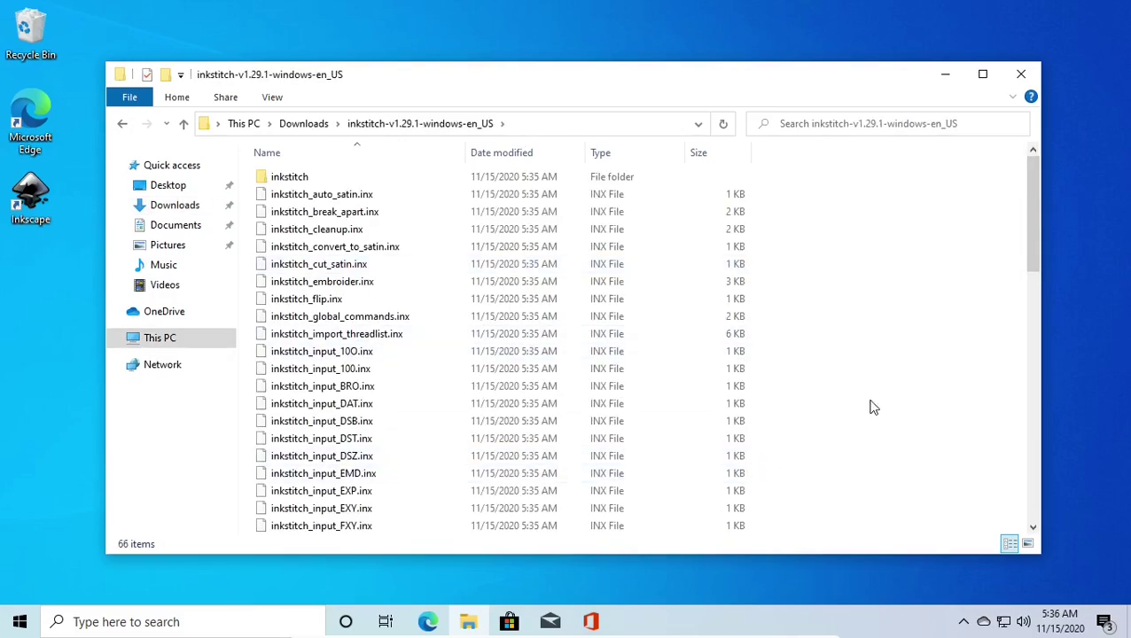
pyautogui.moveTo(1033, 207); pyautogui.dragTo(1005, 172)
pyautogui.rightClick(601, 319)
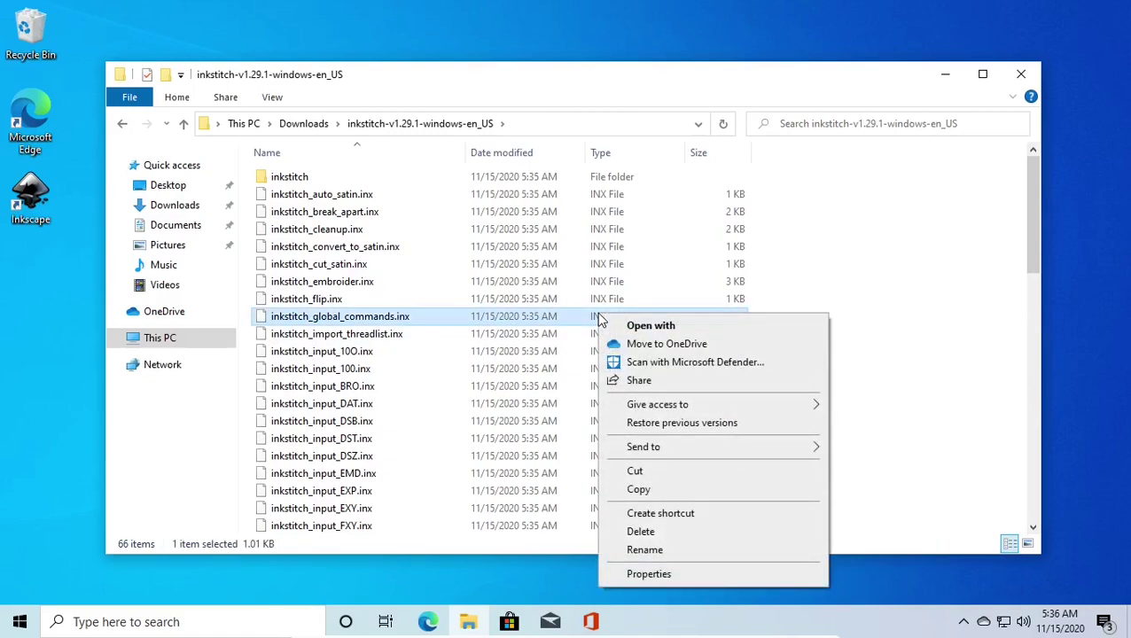
pyautogui.click(183, 103)
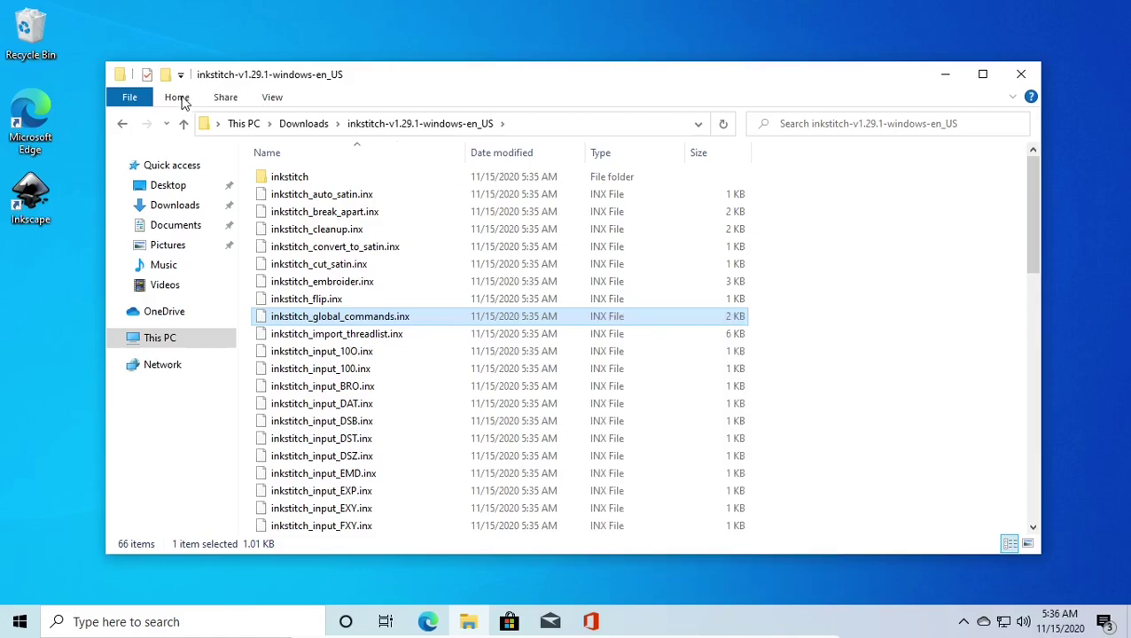
# Select all the extracted Ink/Stitch files in the inkstitch-v1.29.1-windows-en_US folder and copy them
pyautogui.click(177, 98)
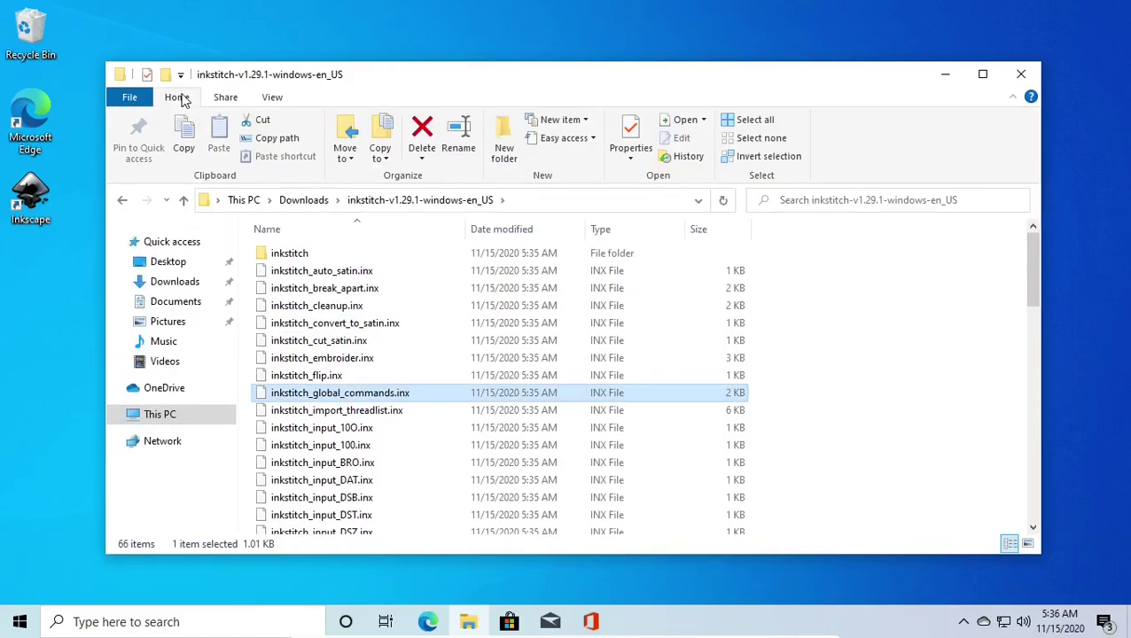
pyautogui.click(964, 386)
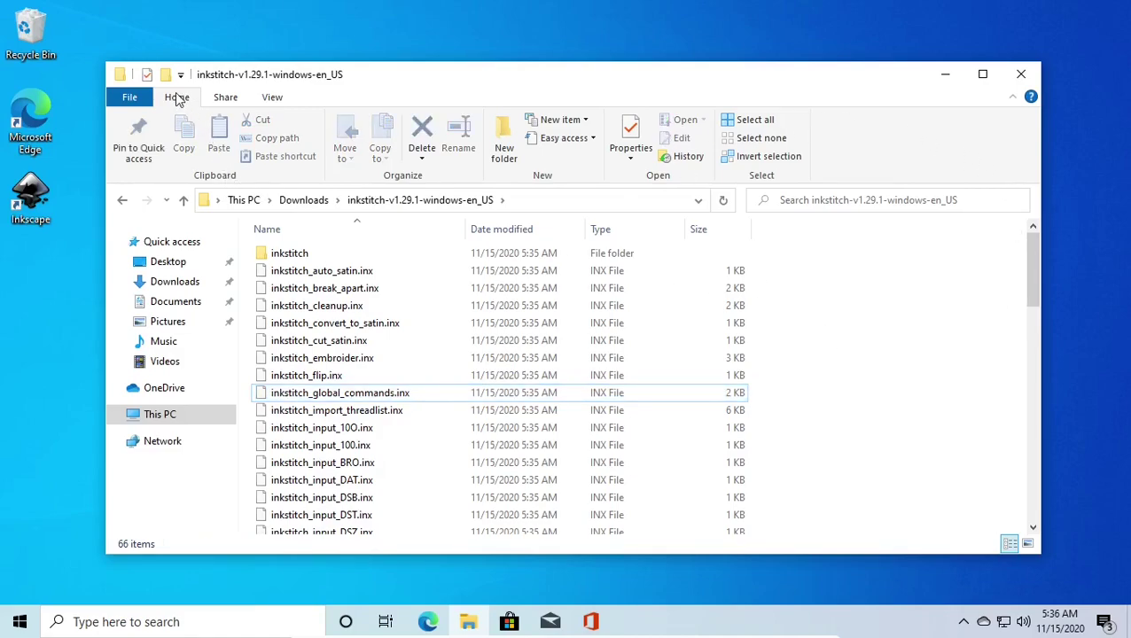
pyautogui.click(755, 121)
pyautogui.click(914, 389)
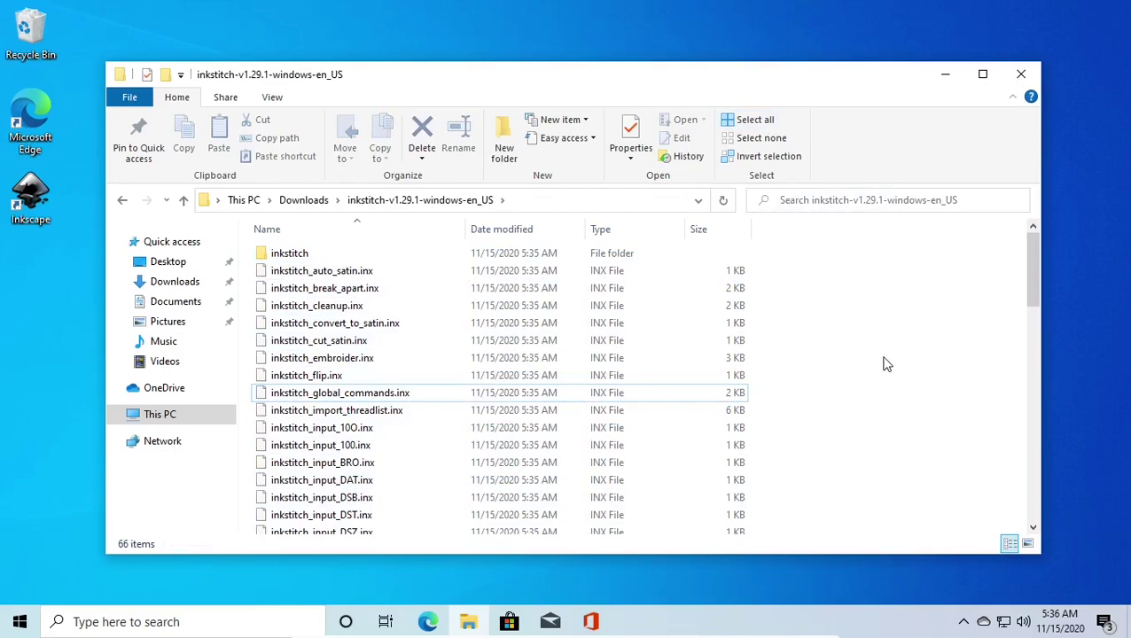
pyautogui.hotkey('ctrl', 'a')
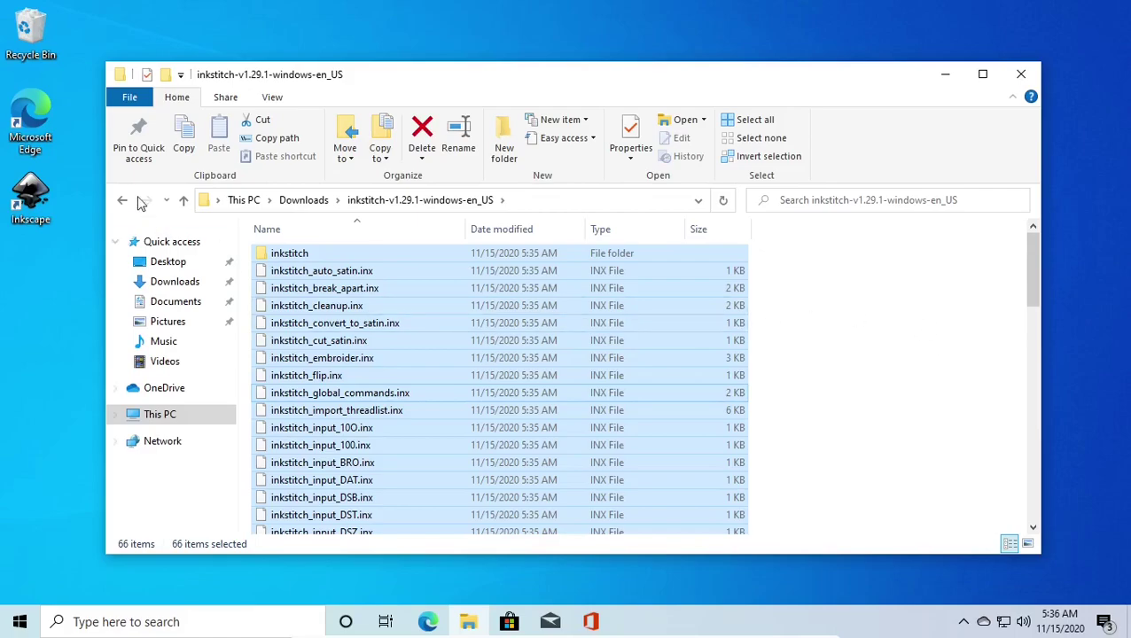
pyautogui.click(184, 133)
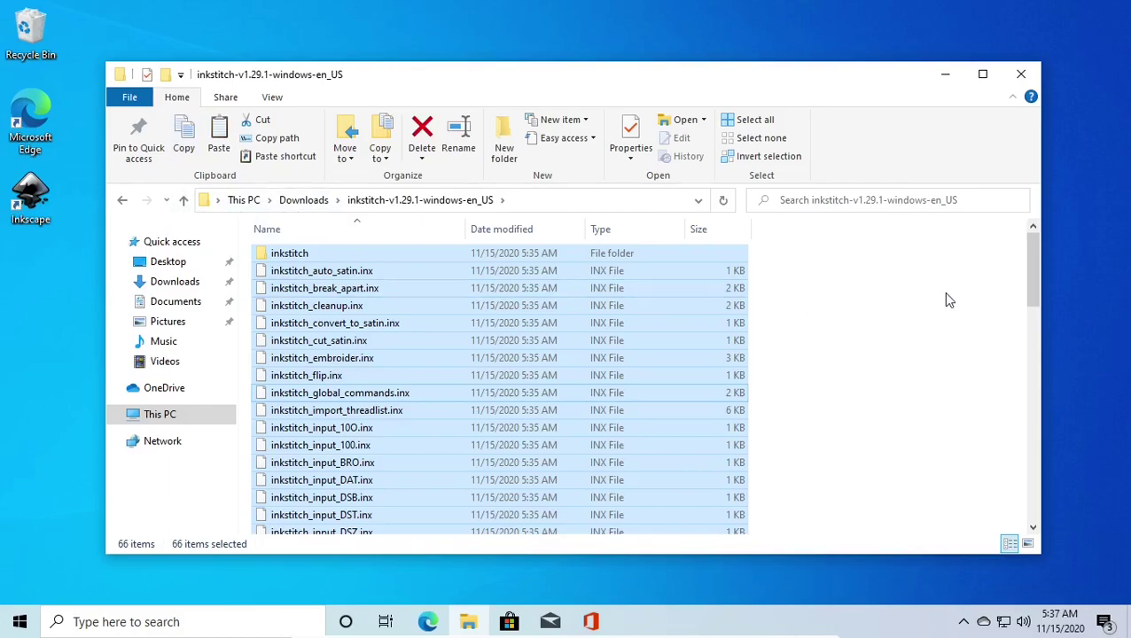
# Launch Inkscape, open the user extensions folder from the System preferences and paste the copied Ink/Stitch files into it
pyautogui.click(35, 202)
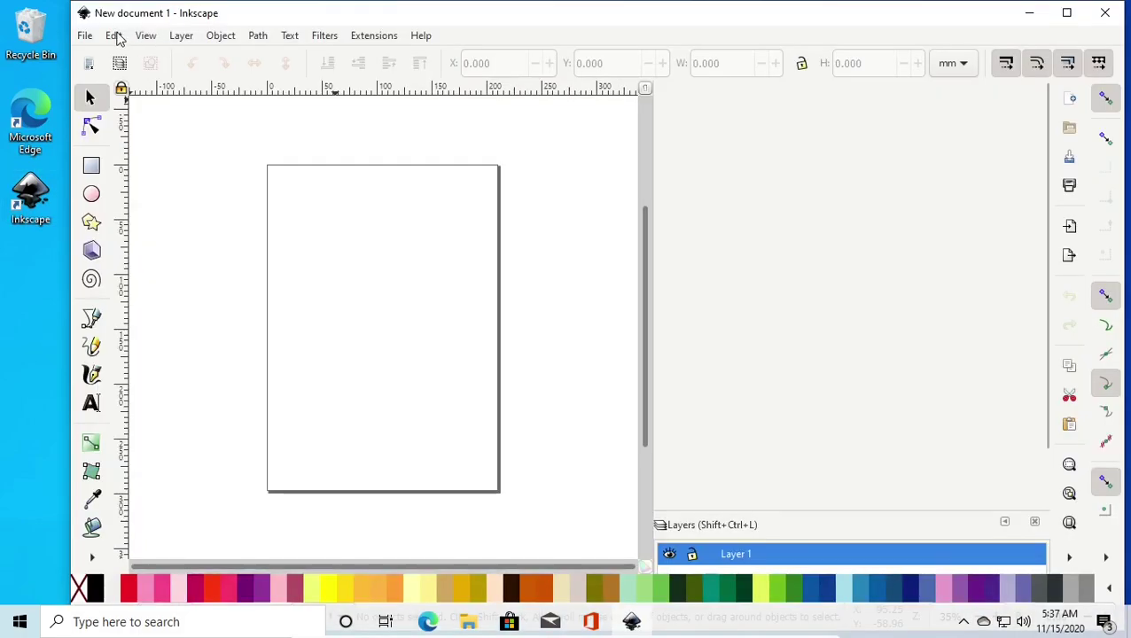
pyautogui.click(114, 35)
pyautogui.click(138, 562)
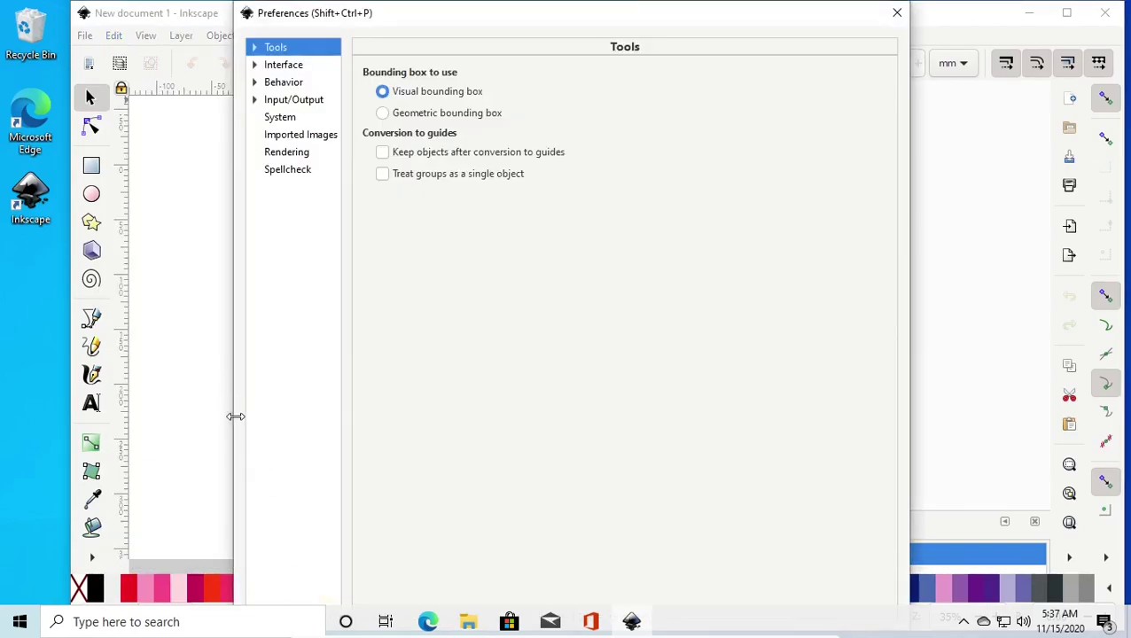
pyautogui.click(293, 118)
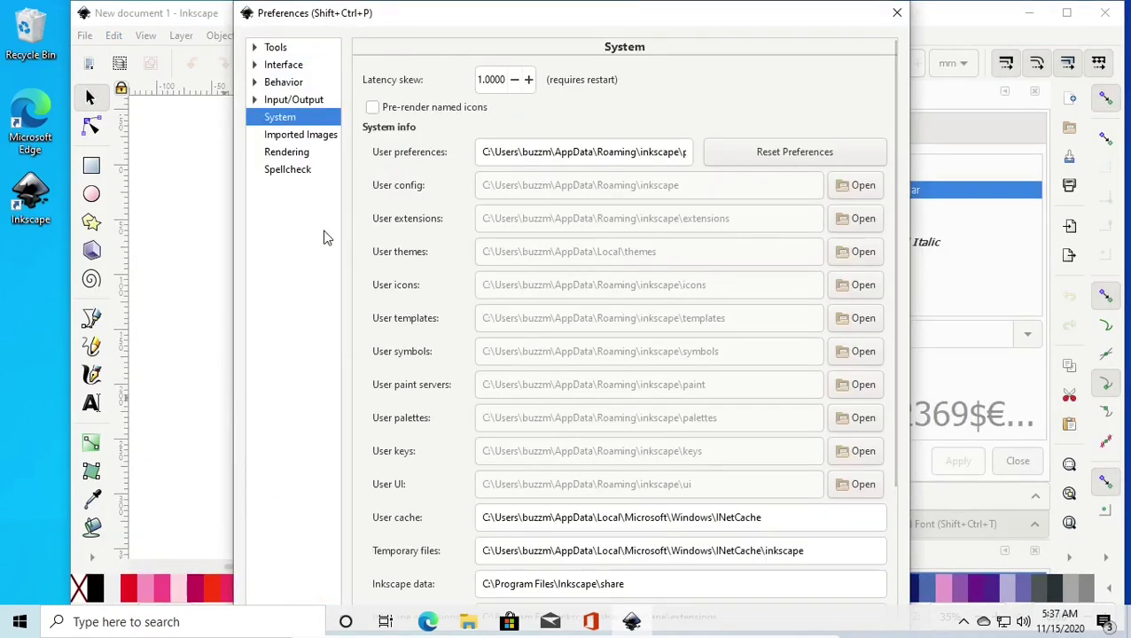
pyautogui.click(862, 222)
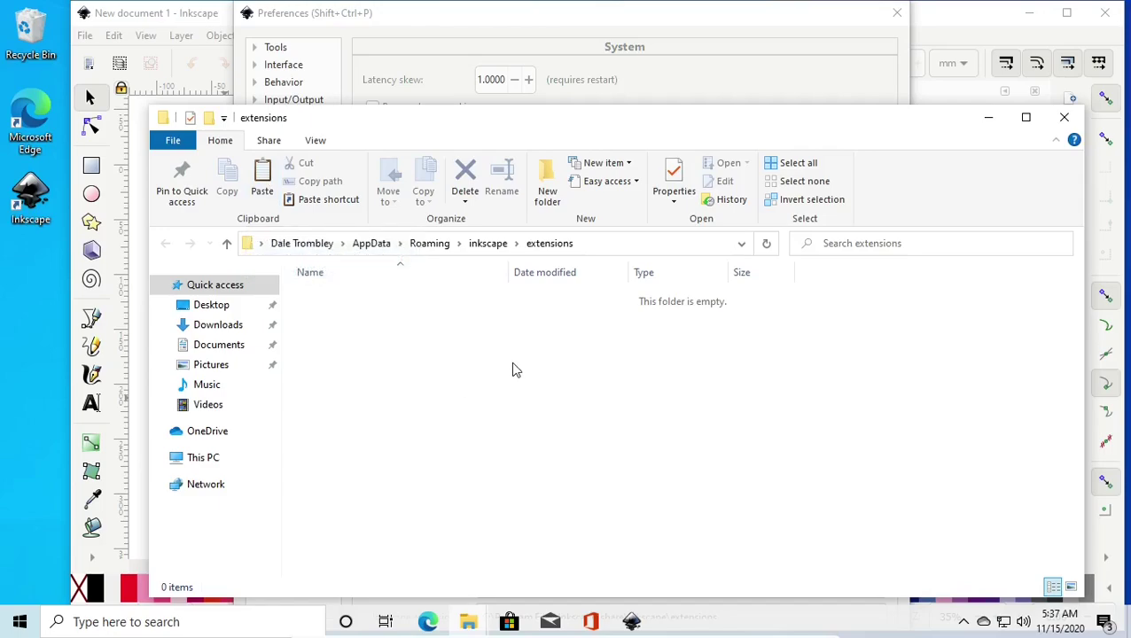
pyautogui.hotkey('ctrl', 'v')
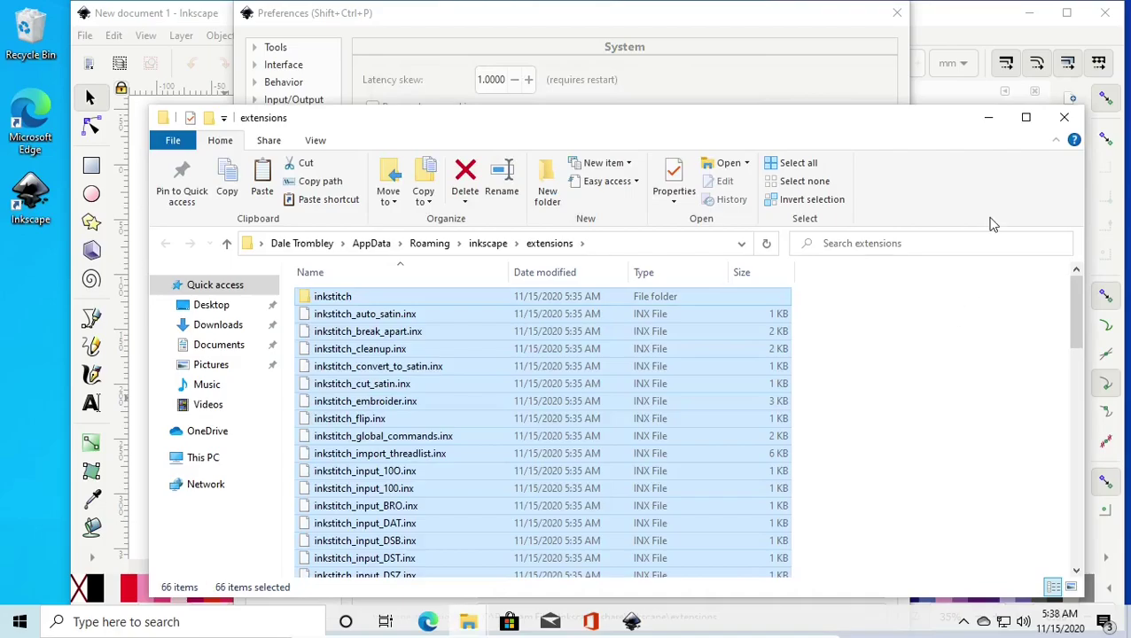
# Close the extensions folder, the Preferences dialog, Inkscape and the window of extracted Ink/Stitch files
pyautogui.click(1064, 117)
pyautogui.click(898, 17)
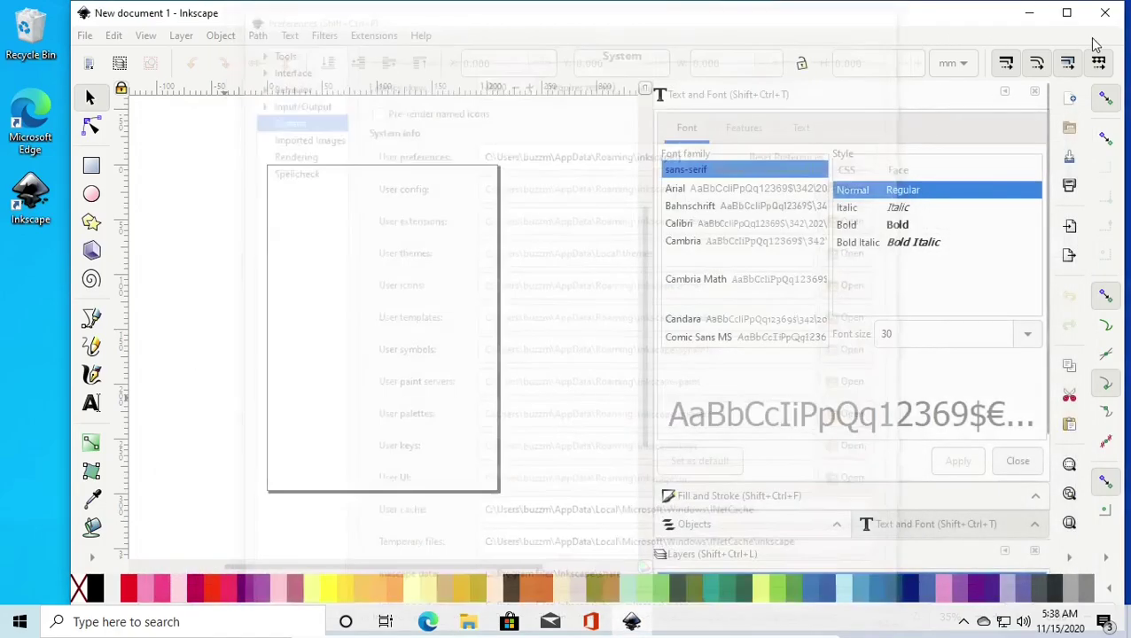
pyautogui.click(1106, 13)
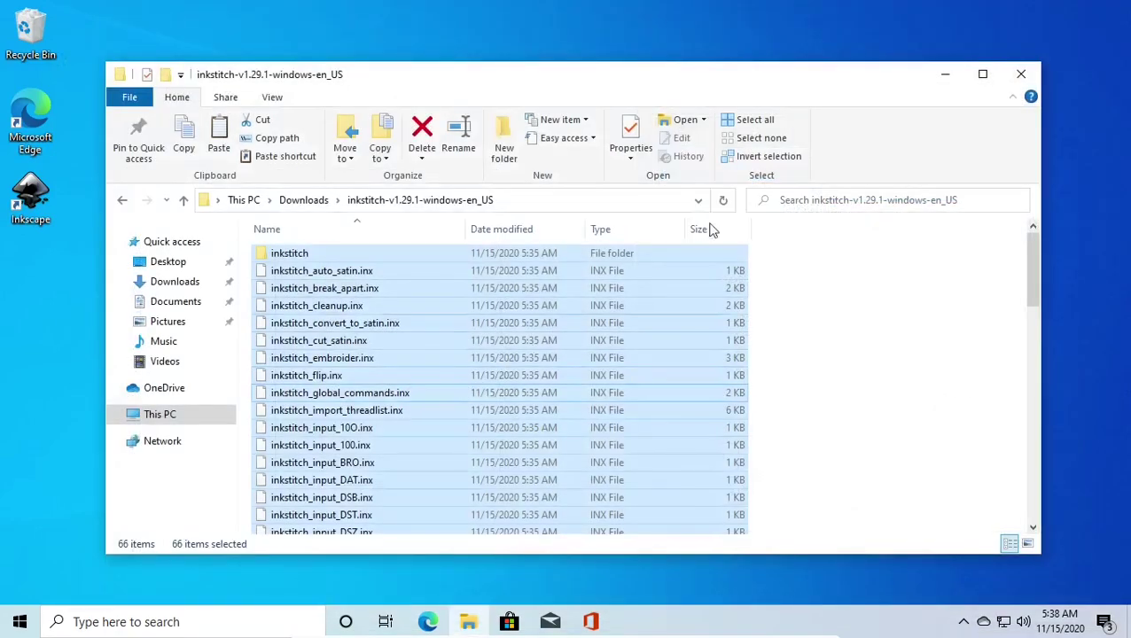
pyautogui.click(1021, 74)
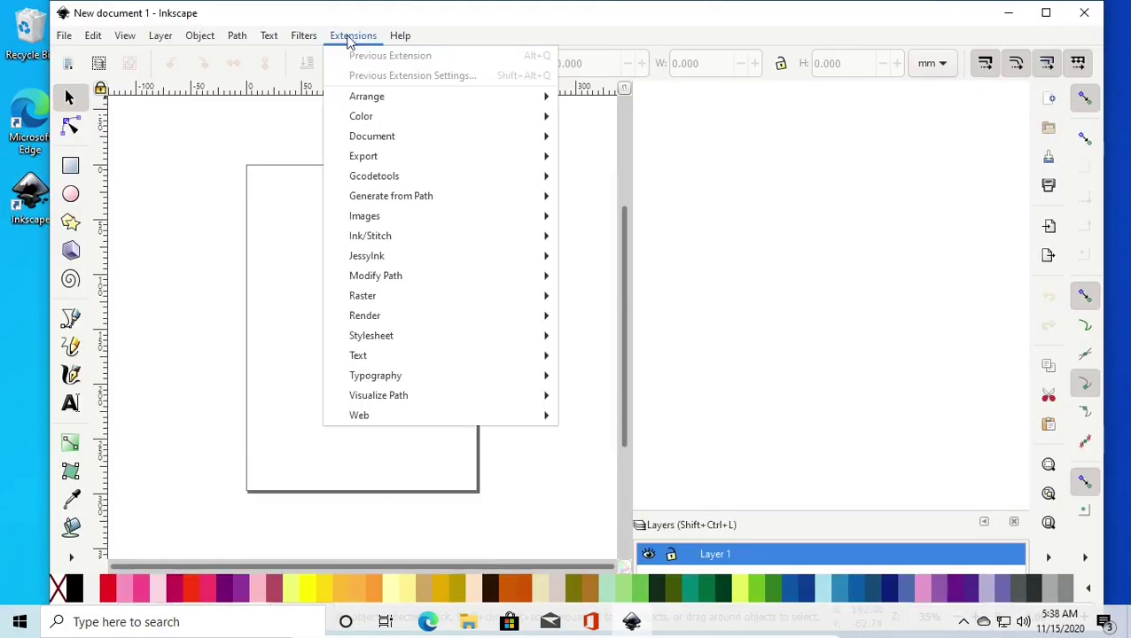
# Install the Ink/Stitch add-ons for Inkscape from the Ink/Stitch extension and exit the program
pyautogui.moveTo(402, 241)
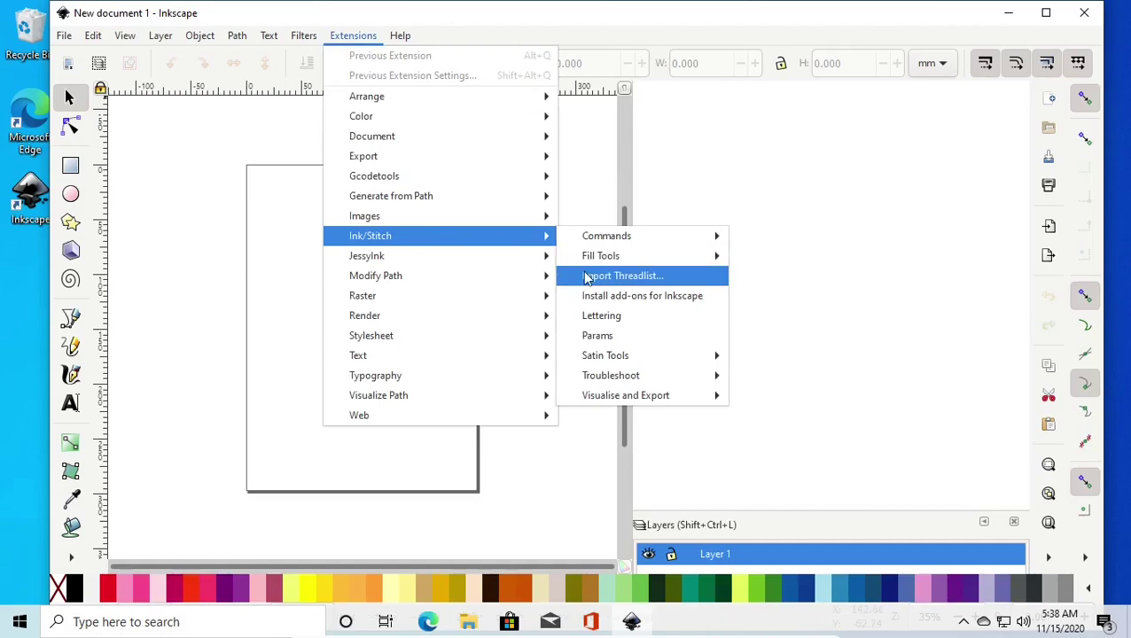
pyautogui.click(645, 296)
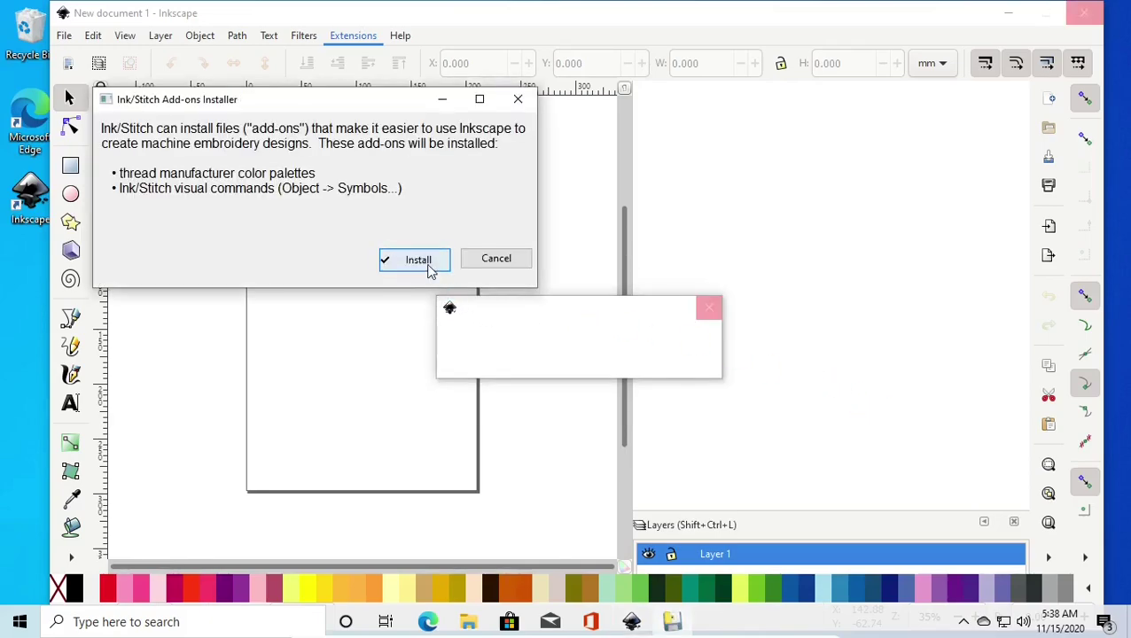
pyautogui.click(416, 258)
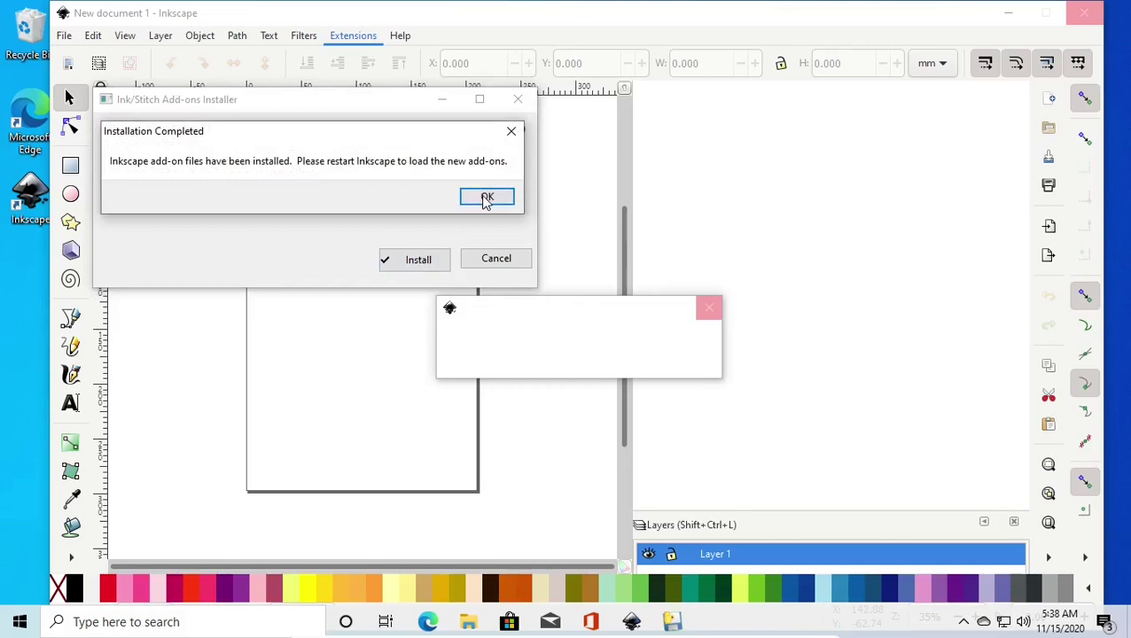
pyautogui.click(486, 198)
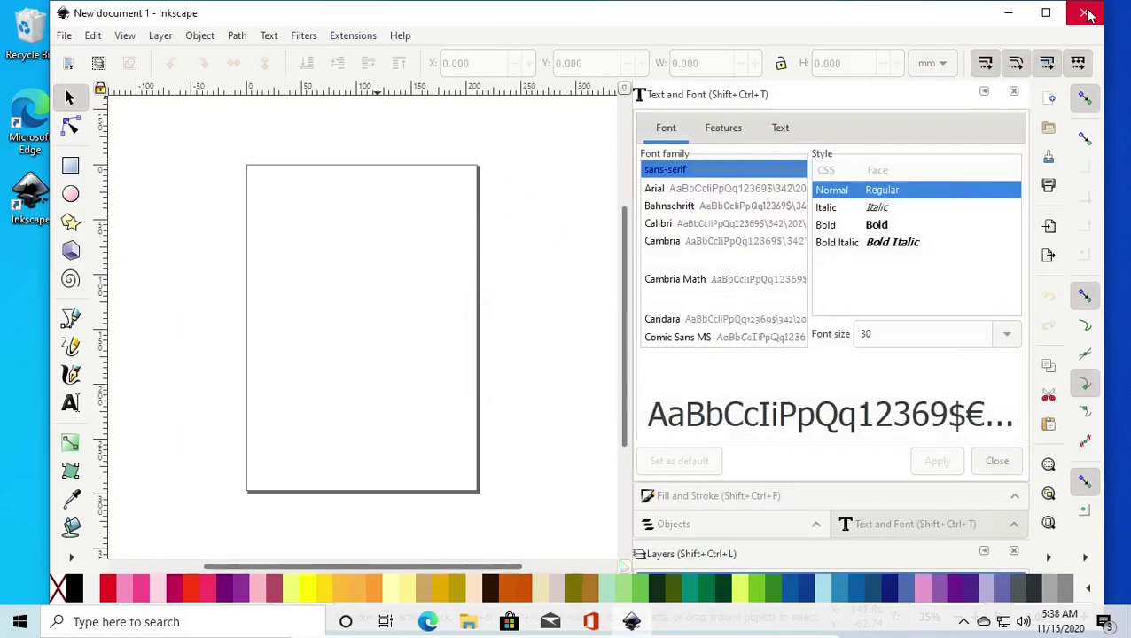
pyautogui.click(1087, 13)
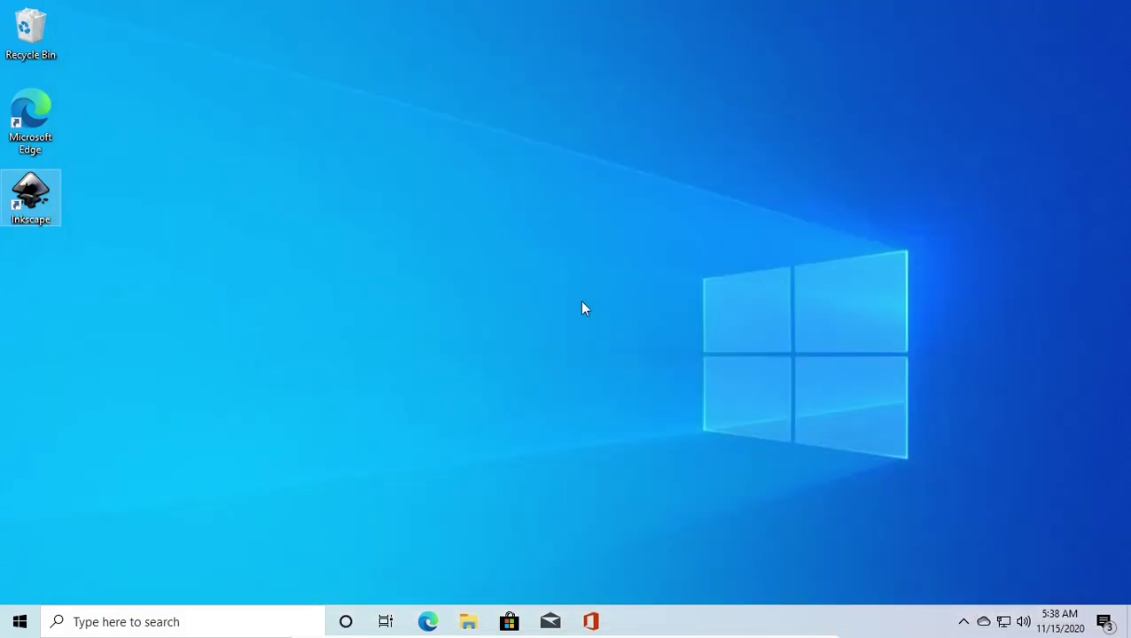